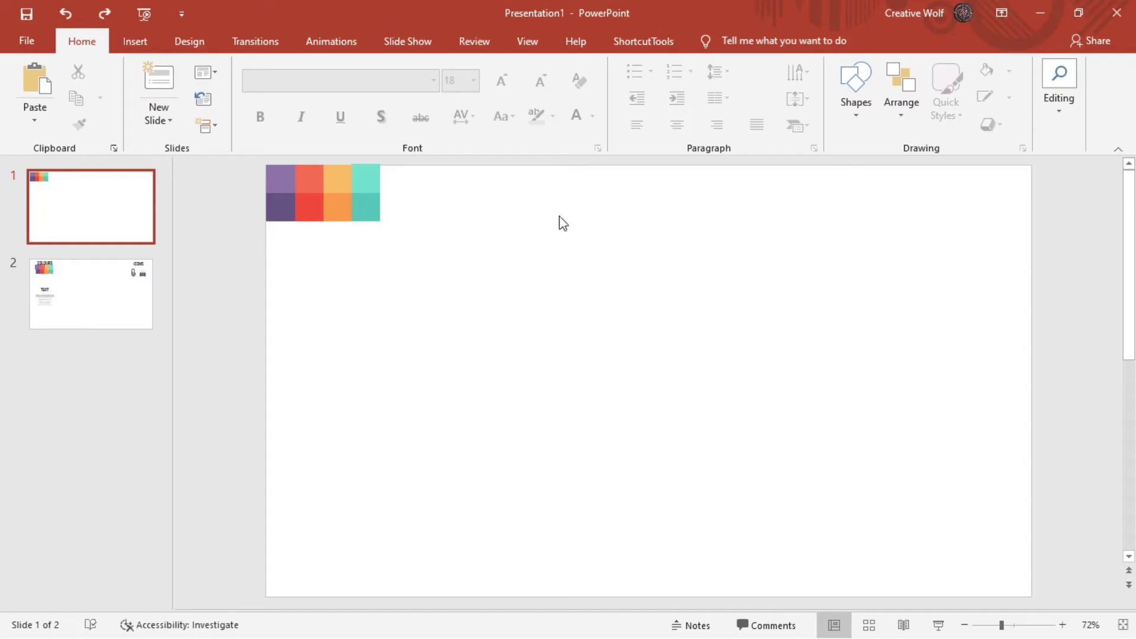
- Set the slide 1 background to light grey
right_click(661, 256)
click(725, 382)
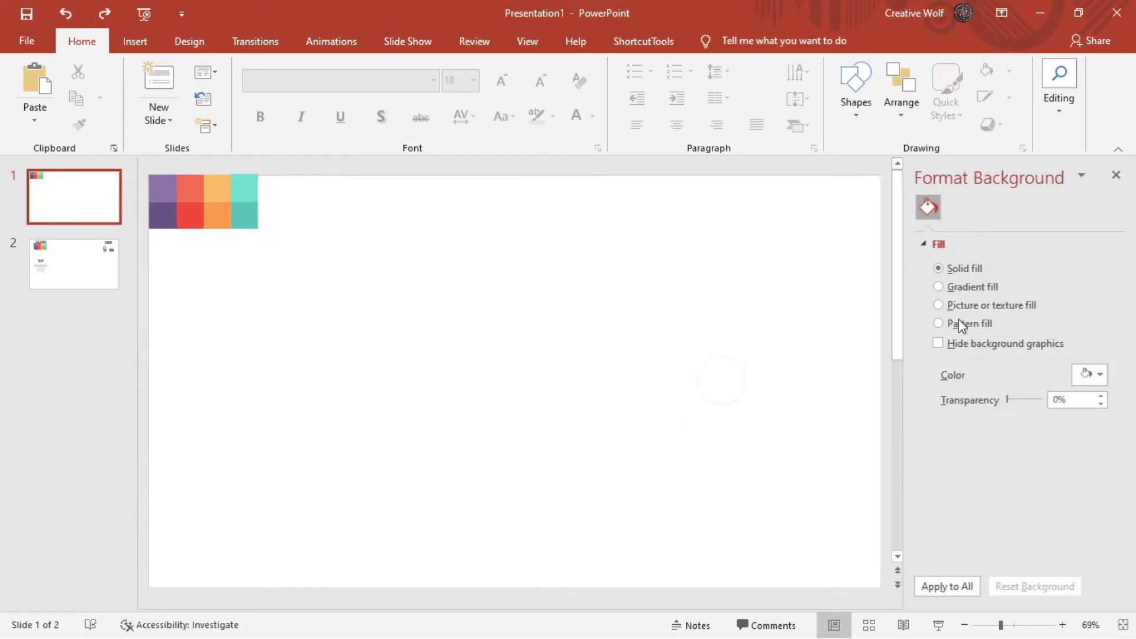
click(1089, 374)
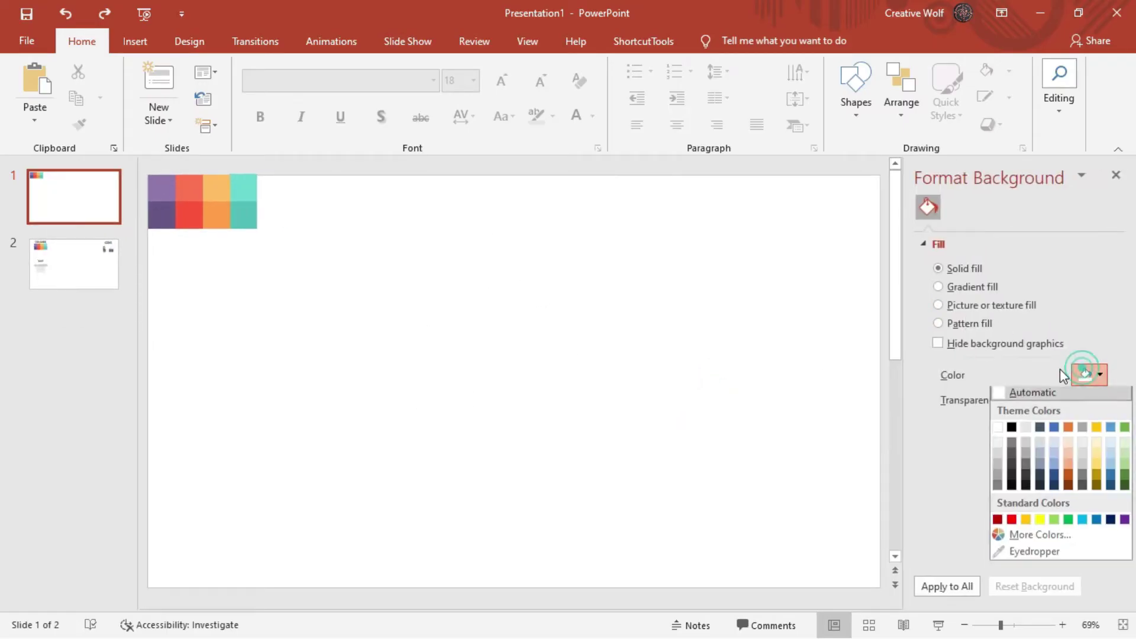
click(996, 457)
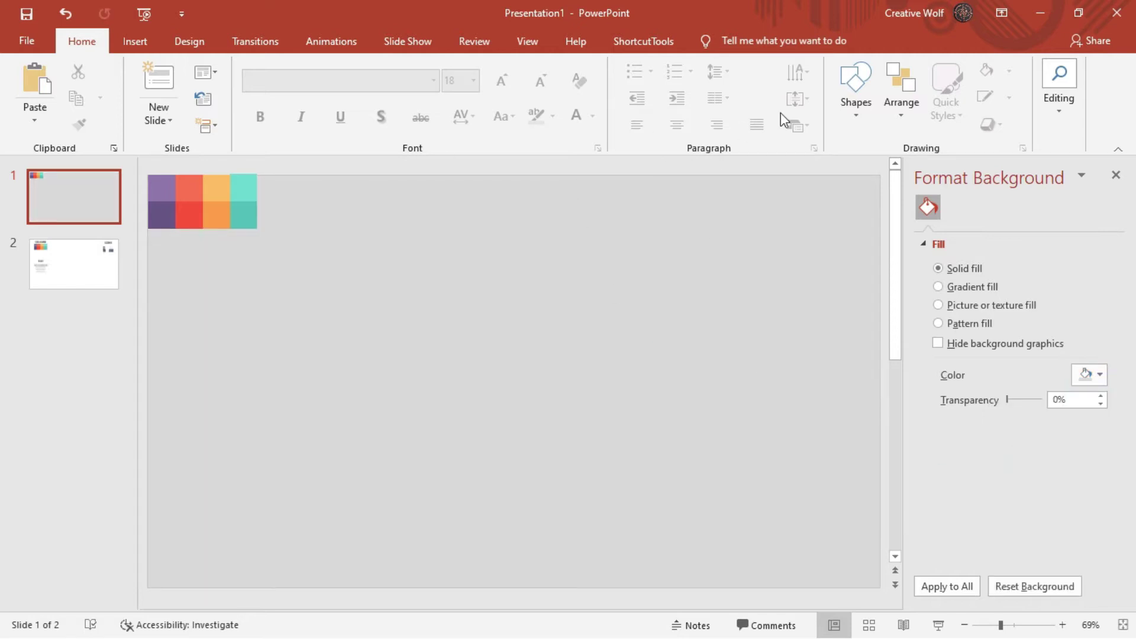
- Draw a Round Single Corner Rectangle with an enlarged corner curve and no outline
click(855, 95)
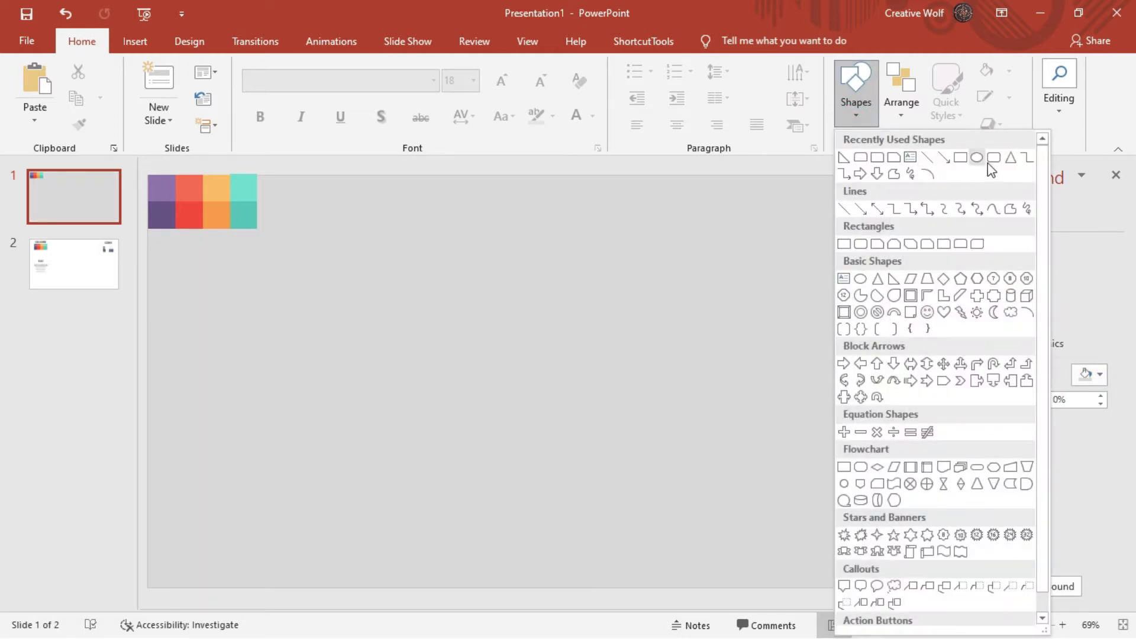
click(948, 246)
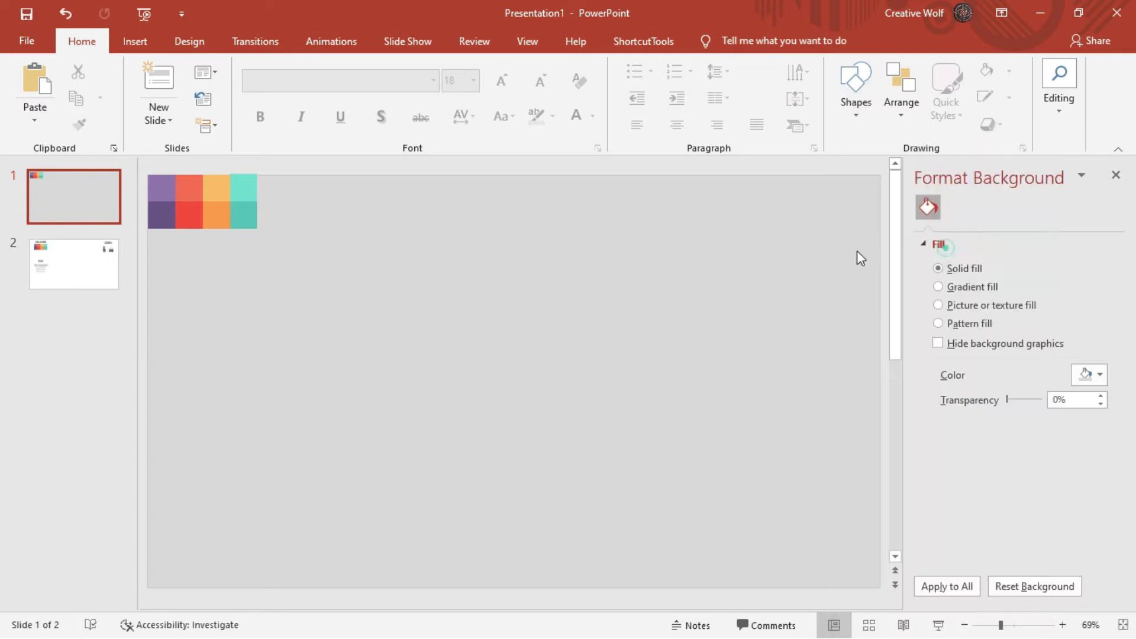
drag(355, 277, 490, 381)
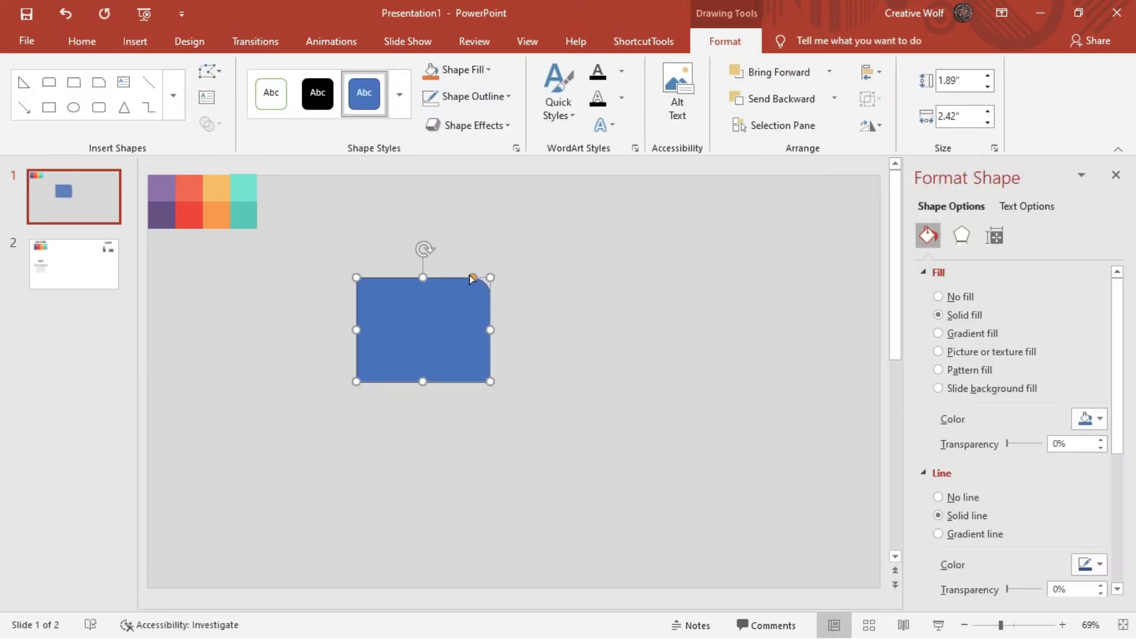
drag(472, 277, 438, 277)
click(468, 96)
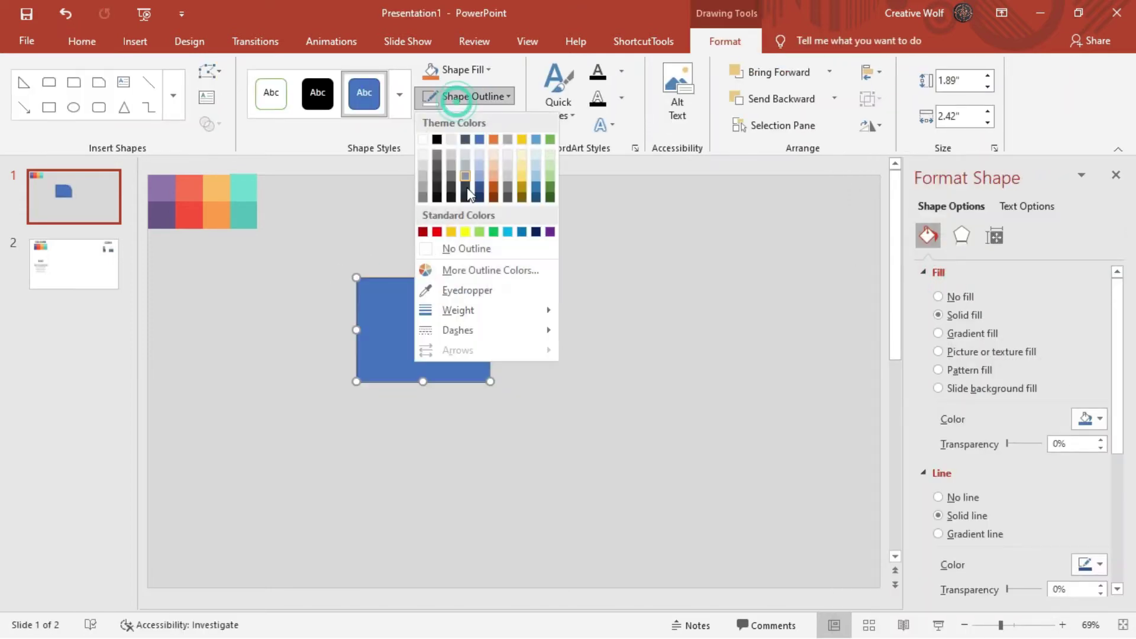
click(471, 250)
- Size the shape 1.4" × 1.3", rotate it left 90°, and shift it left
click(954, 81)
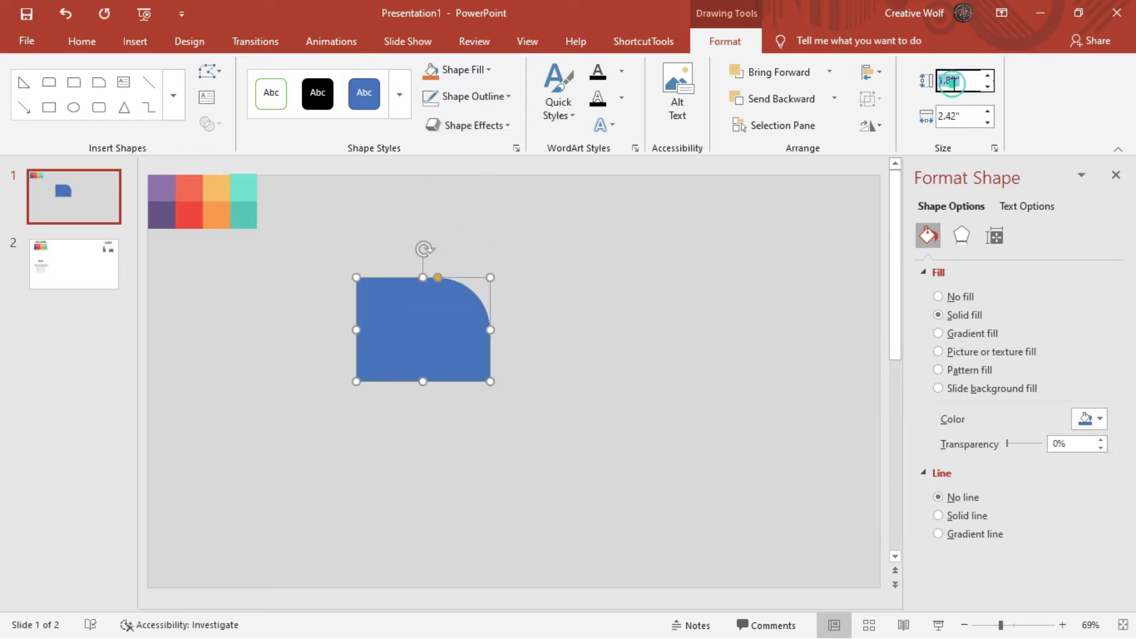
text(1.4)
key(Tab)
text(1)
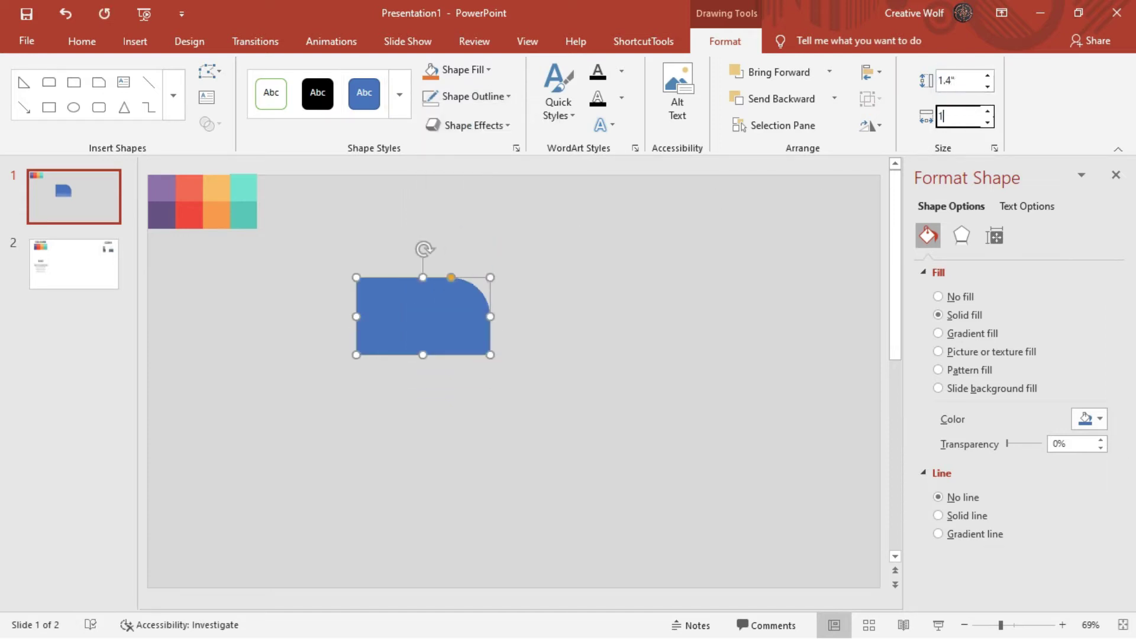
key(Tab)
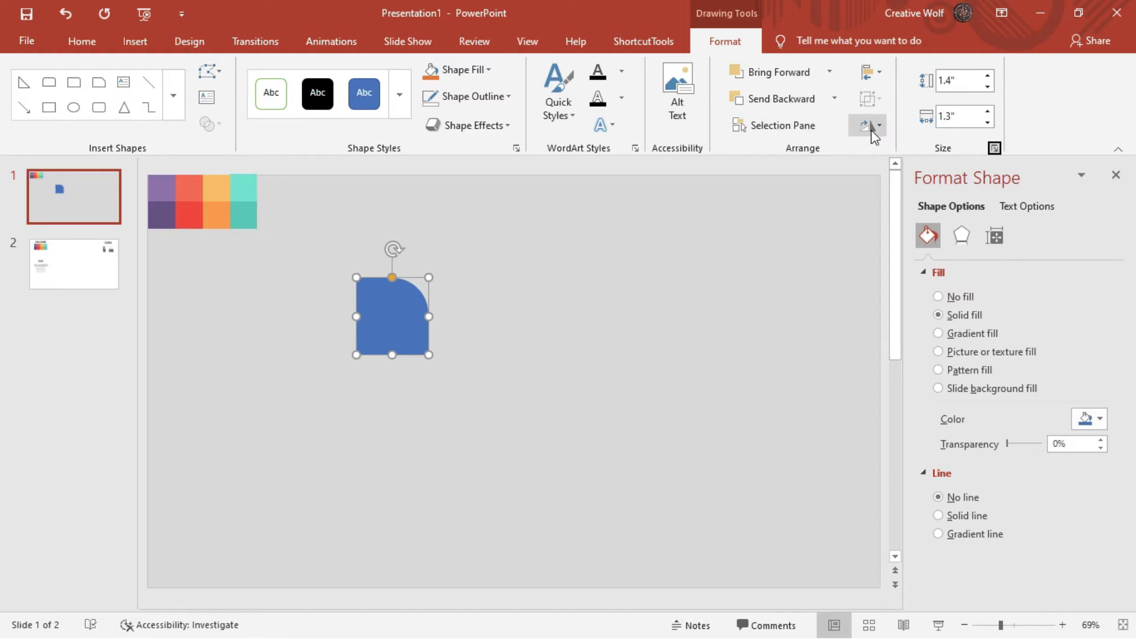
click(871, 130)
click(892, 169)
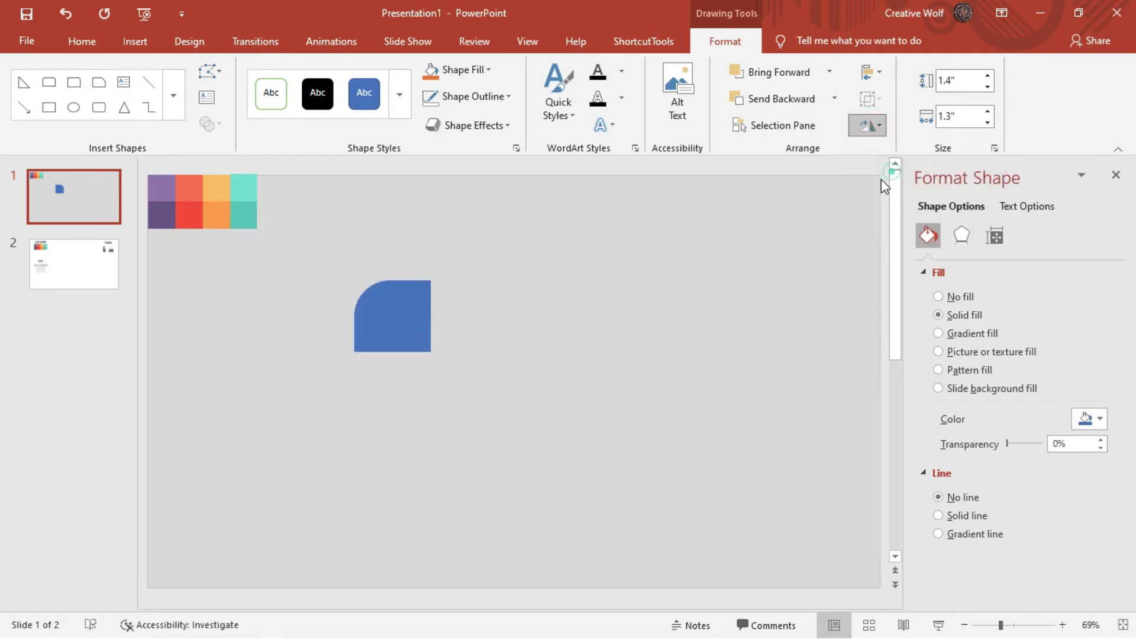
mouse_move(423, 325)
mouse_down()
mouse_move(375, 324)
mouse_move(486, 332)
mouse_up()
- Duplicate the shape, flip the copy horizontally and butt it against the original to form one tab
key(ctrl+d)
click(870, 125)
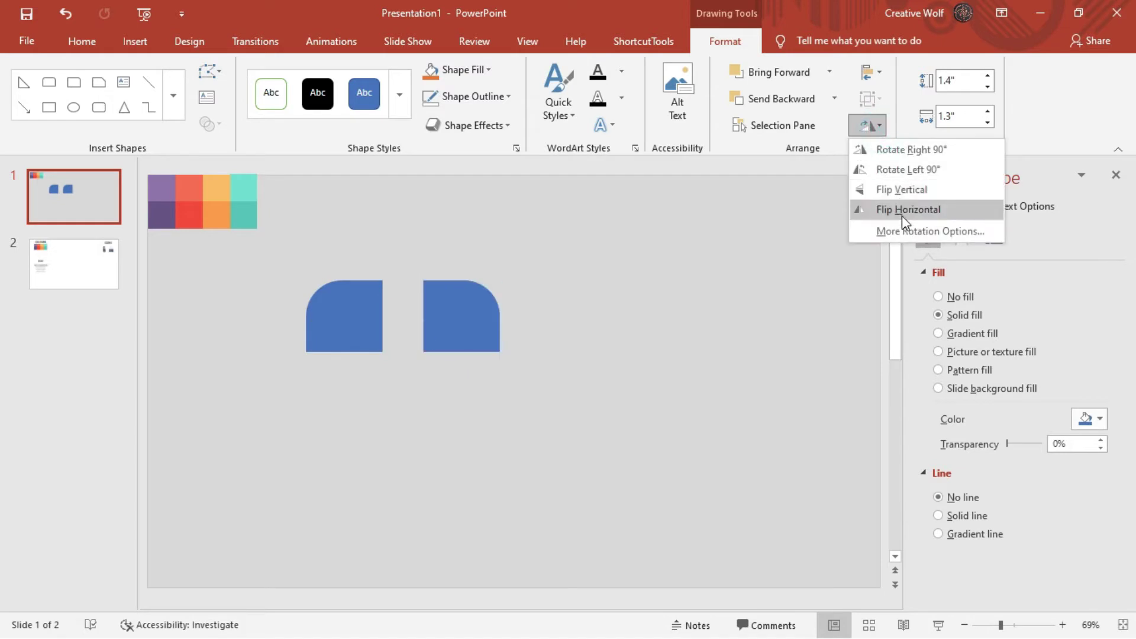
click(901, 216)
drag(446, 326, 416, 325)
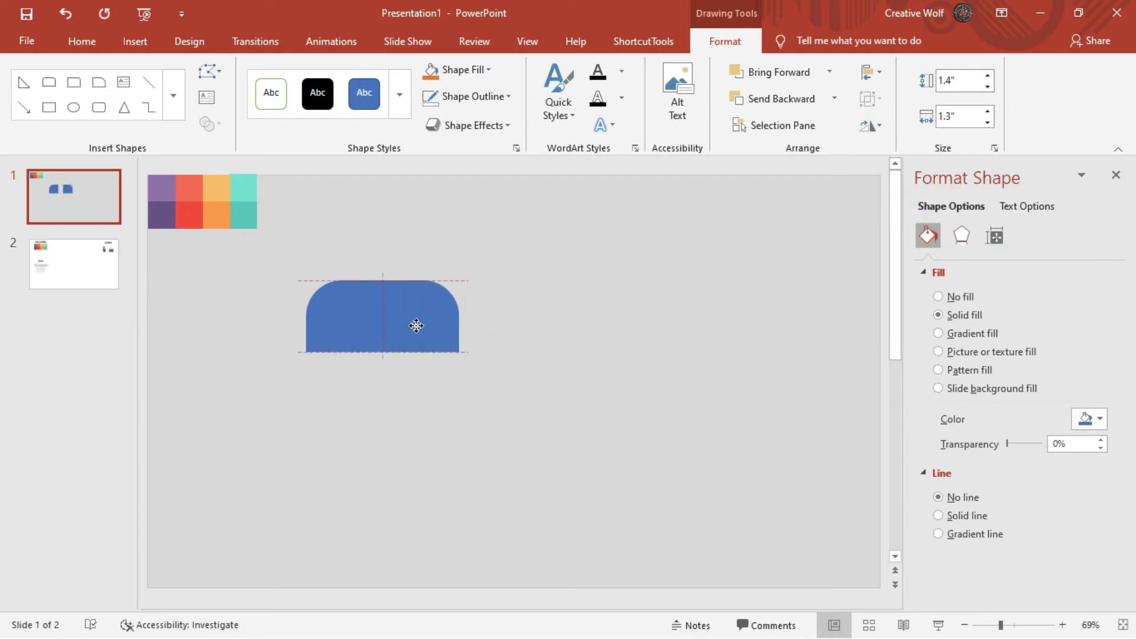
click(350, 222)
click(81, 41)
double_click(161, 185)
- Format Paint the tab's left half light purple and right half dark purple from the swatches
click(77, 32)
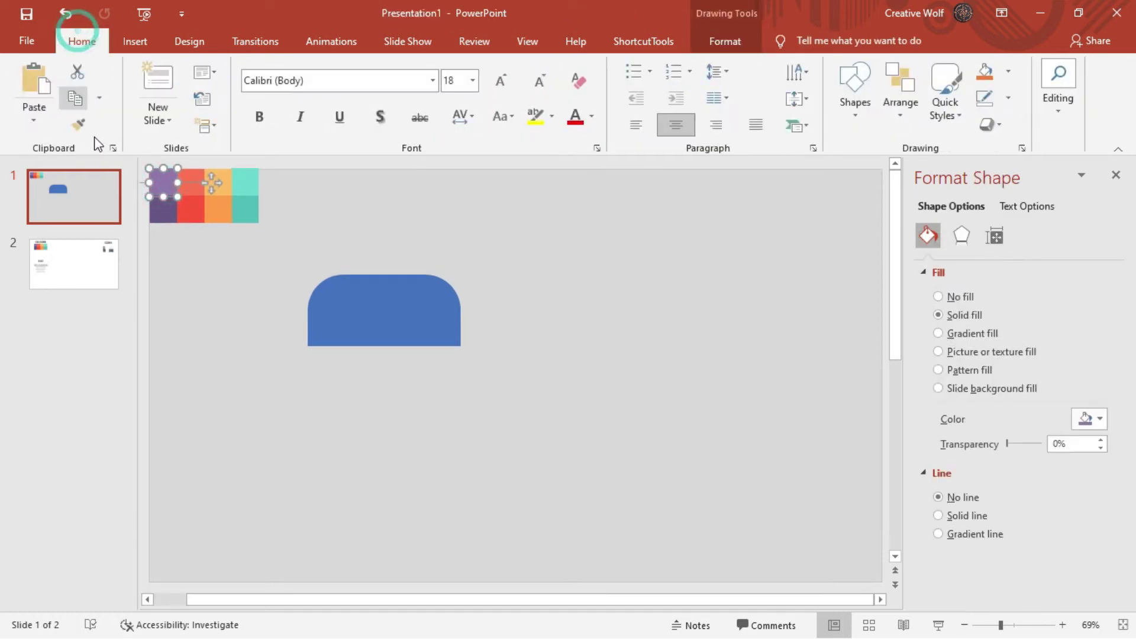
click(79, 124)
click(321, 285)
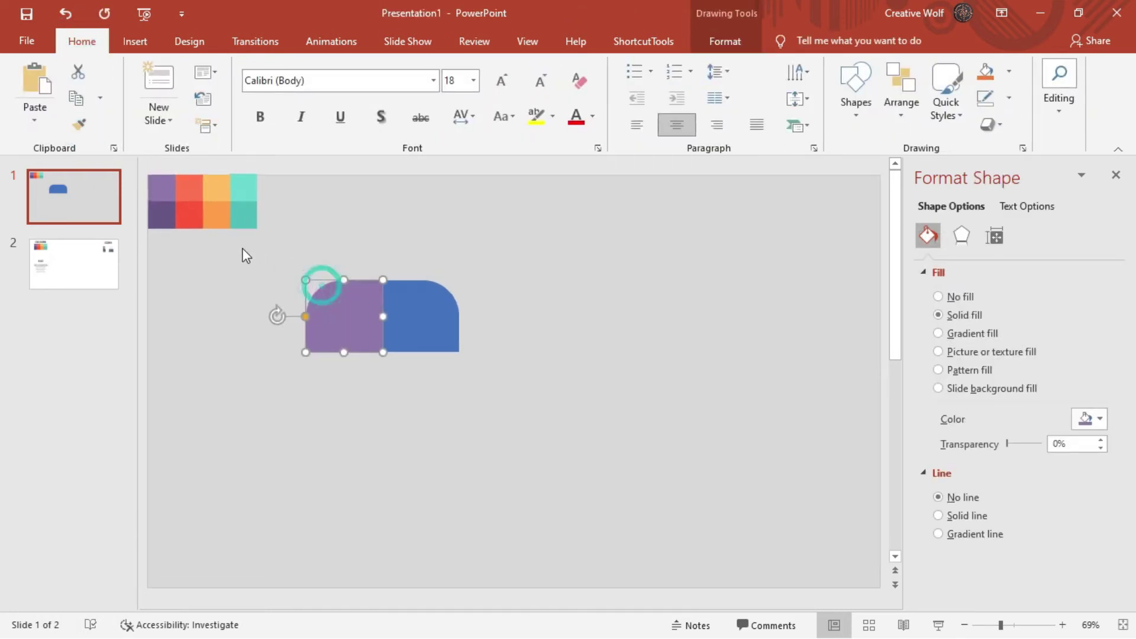
click(163, 218)
click(79, 124)
click(391, 284)
click(478, 235)
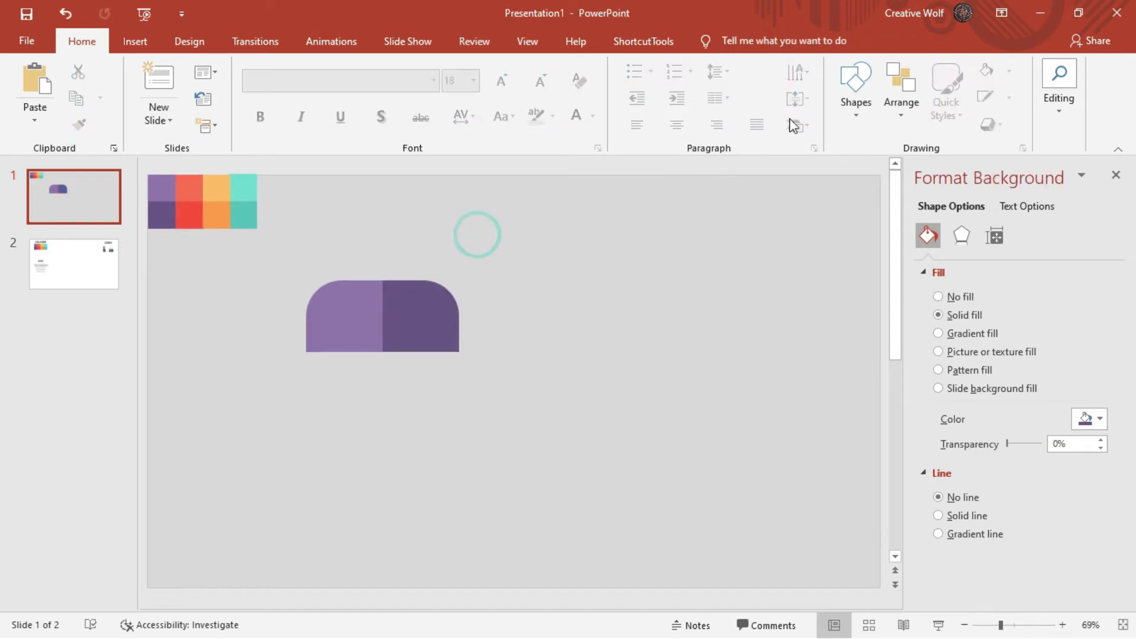
- Draw a 2.8" × 2.8" rectangle below the purple tab
click(856, 95)
click(974, 159)
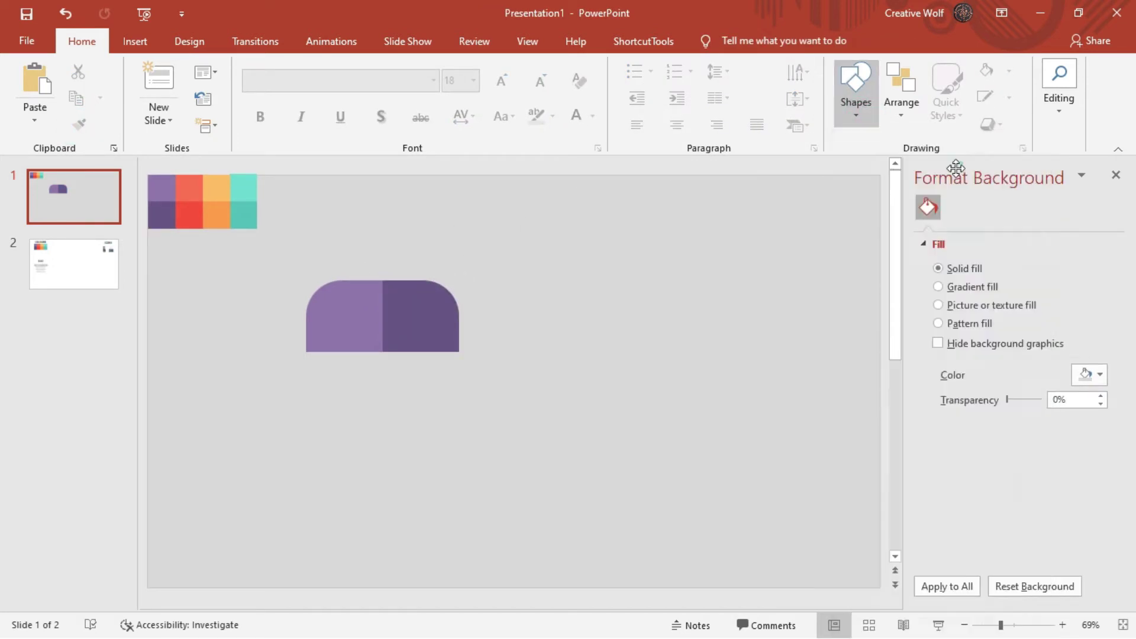
drag(308, 352, 476, 468)
click(959, 81)
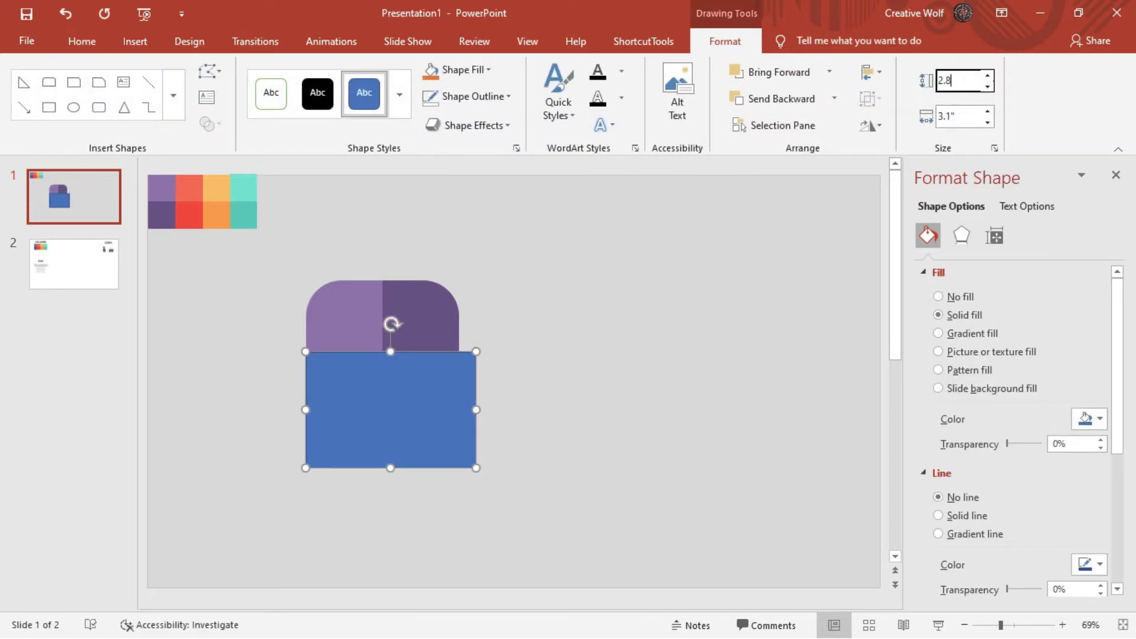
key(Tab)
text(2)
key(Tab)
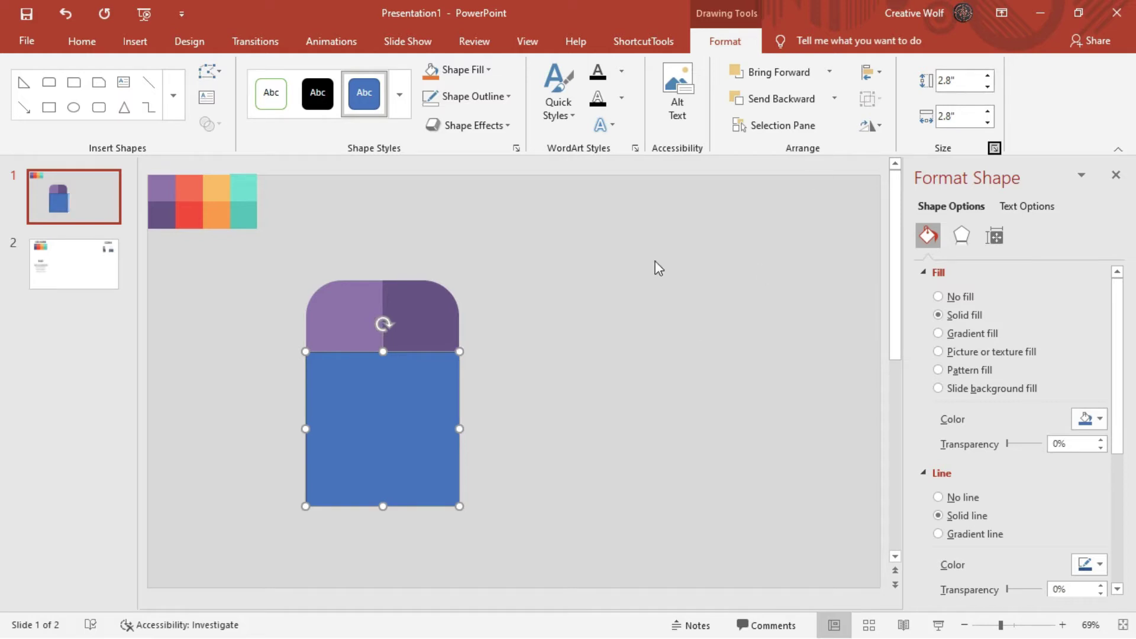
- Remove the card's outline, align it under the tab, and fill it white
click(431, 96)
drag(417, 394, 418, 395)
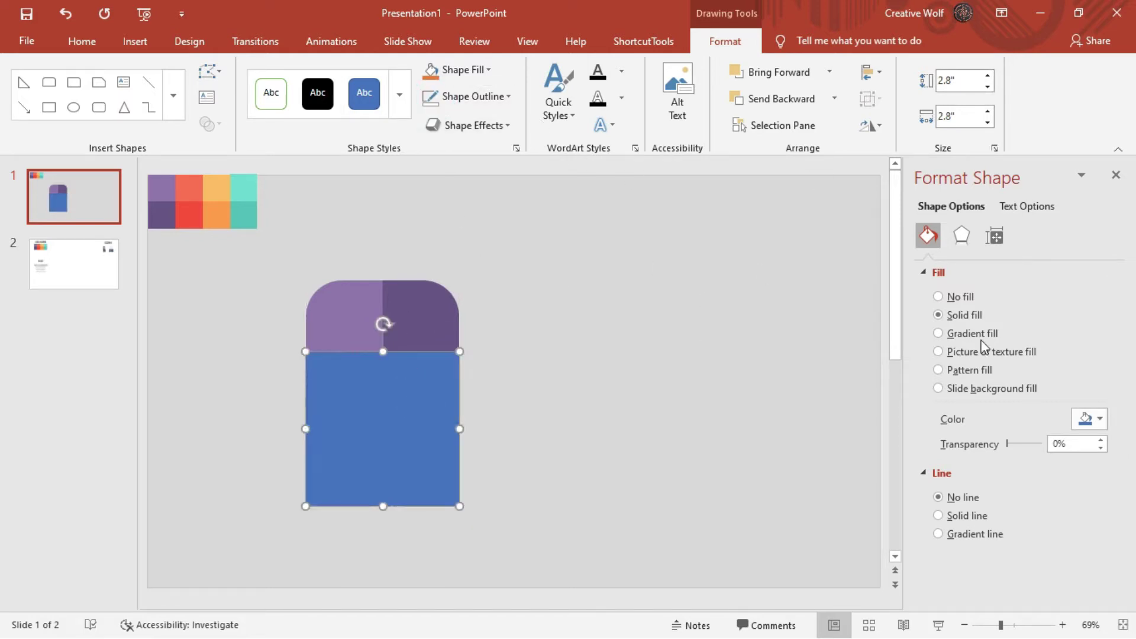
click(1087, 418)
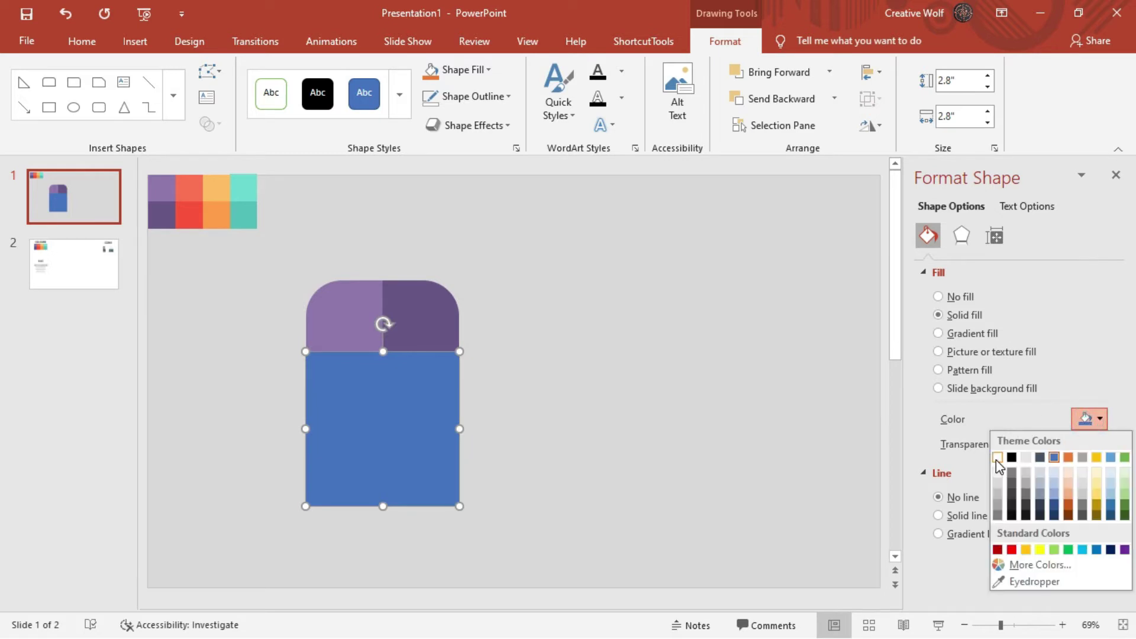
click(997, 457)
click(753, 333)
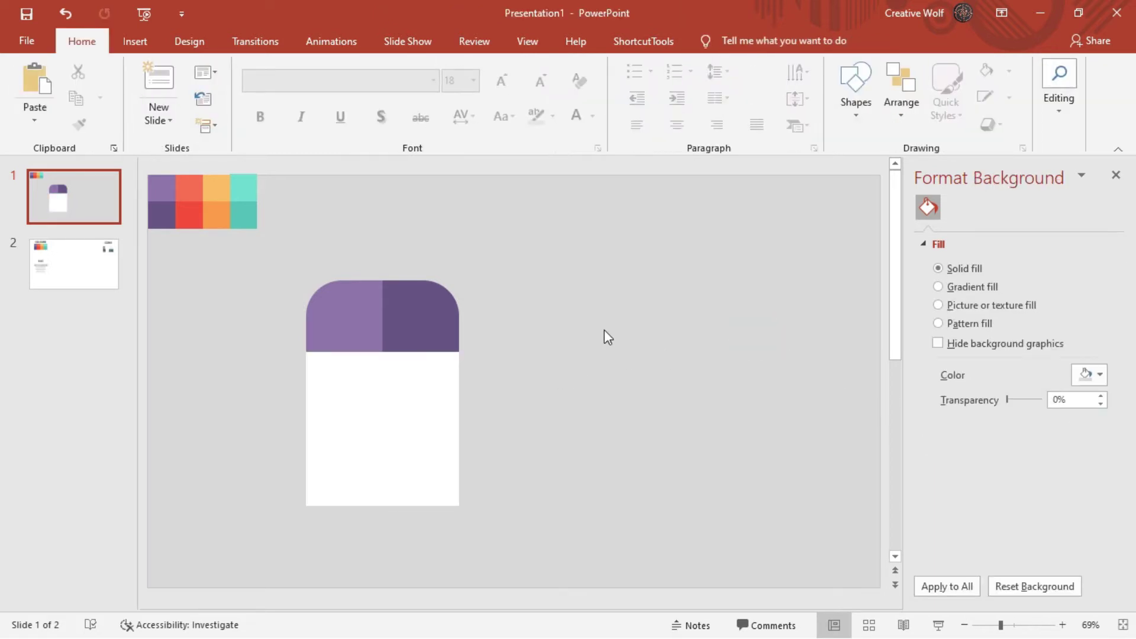
click(852, 106)
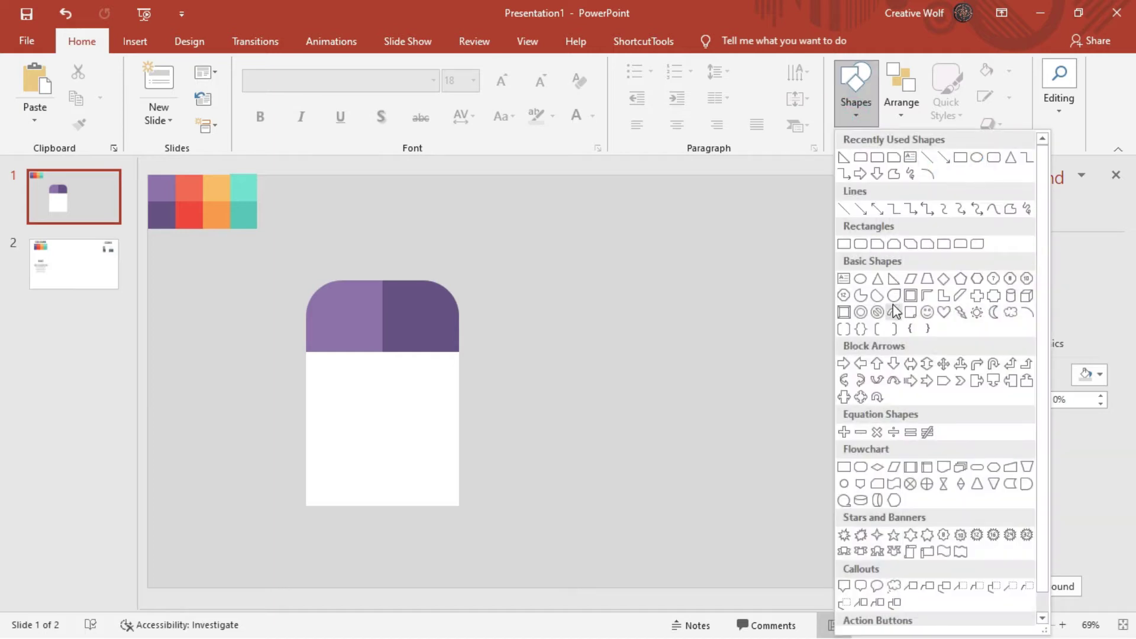
- Insert a 0.9" × 0.9" right triangle with no outline
click(892, 279)
click(658, 329)
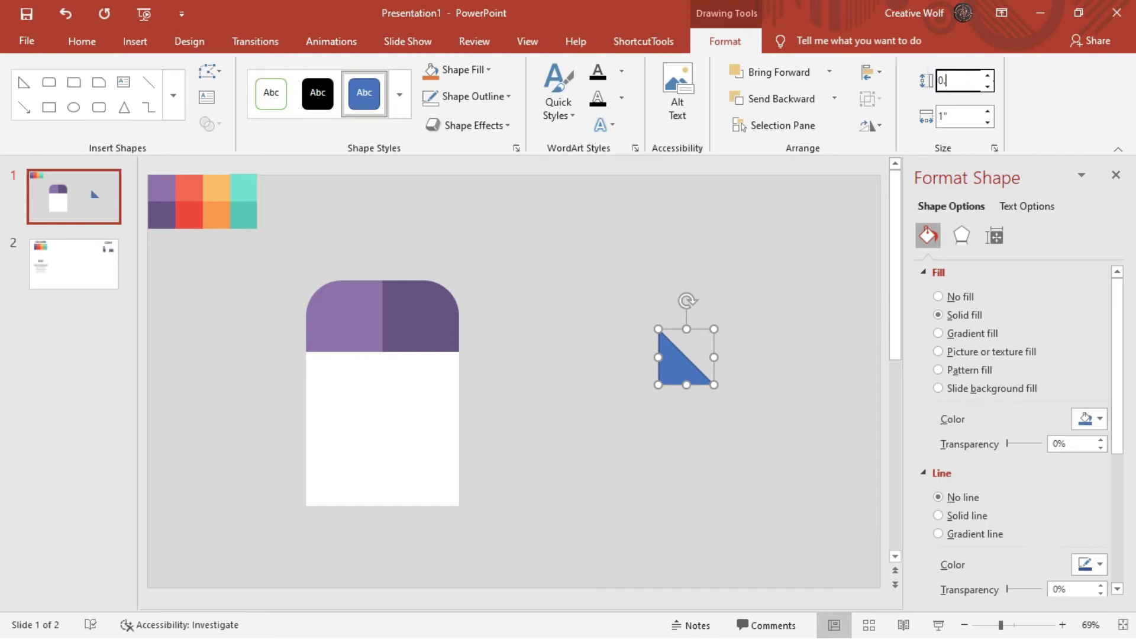
text(9)
key(Tab)
text(9)
key(Tab)
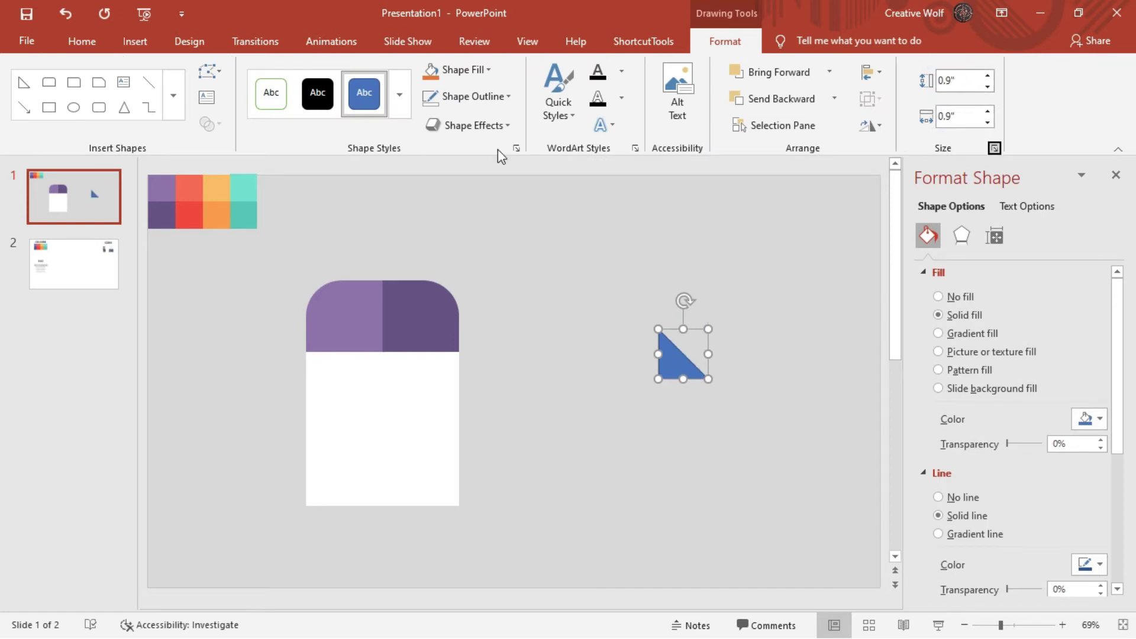
click(430, 96)
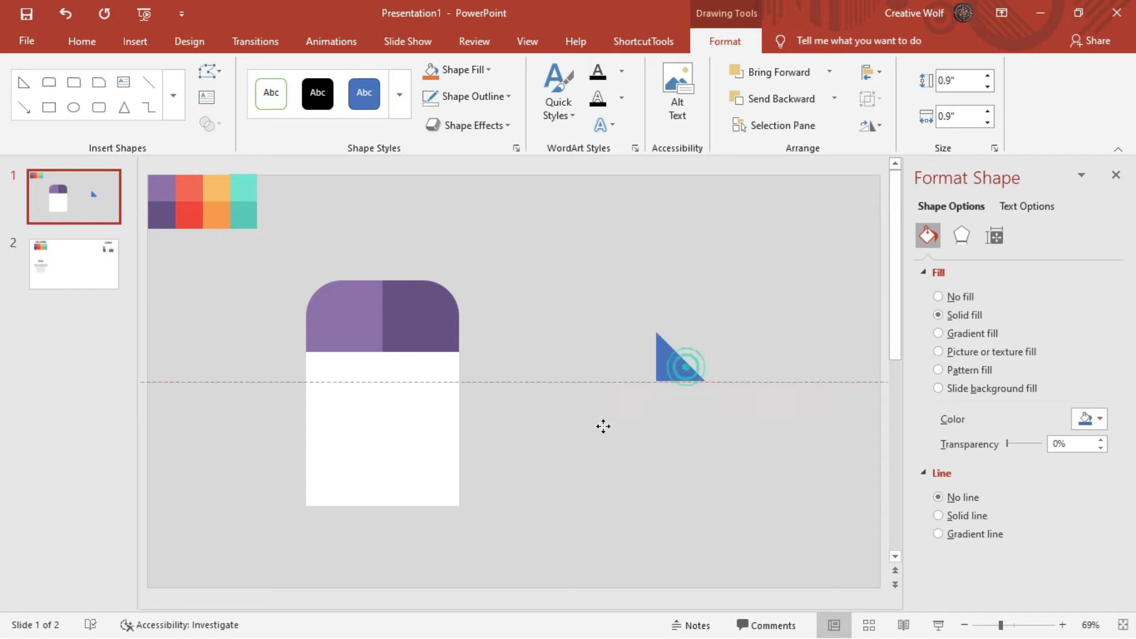
- Rotate the triangle right 90° and place it at the card's bottom-right corner
drag(688, 368, 585, 443)
click(869, 119)
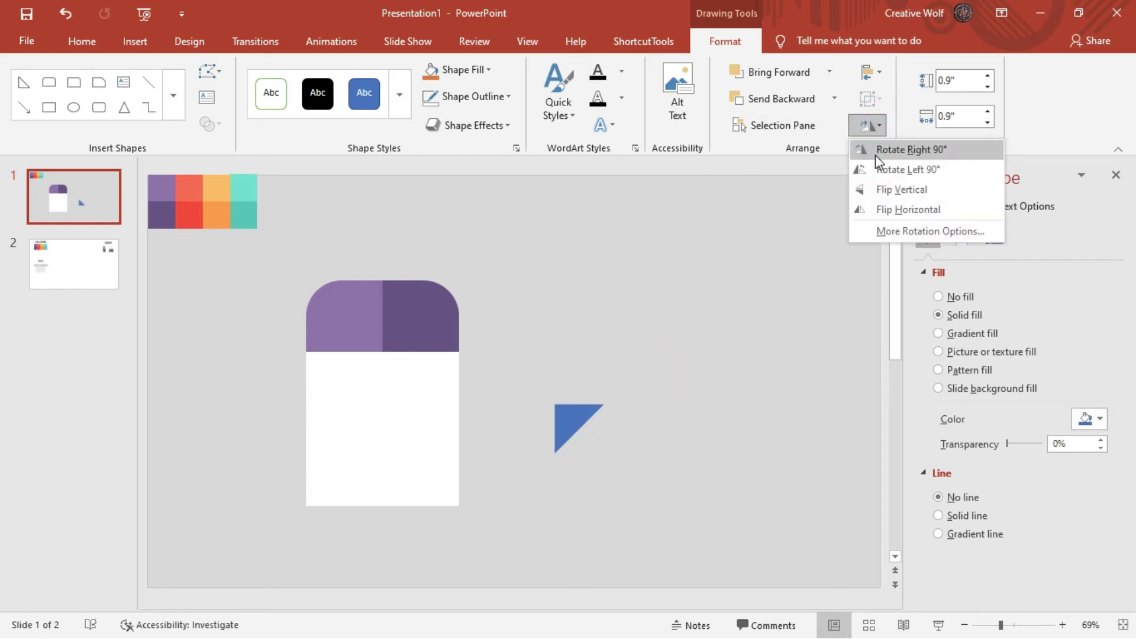
click(875, 155)
drag(598, 437, 427, 474)
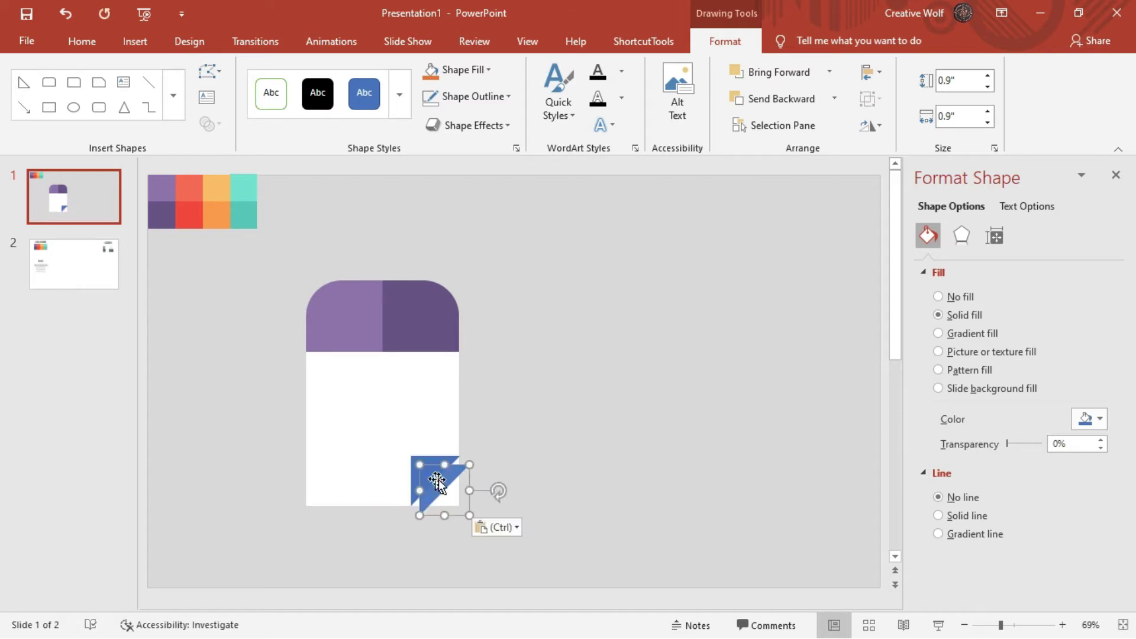
- Copy the triangle, rotate the copy a quarter turn, and join it to complete the blue square
drag(436, 482, 544, 467)
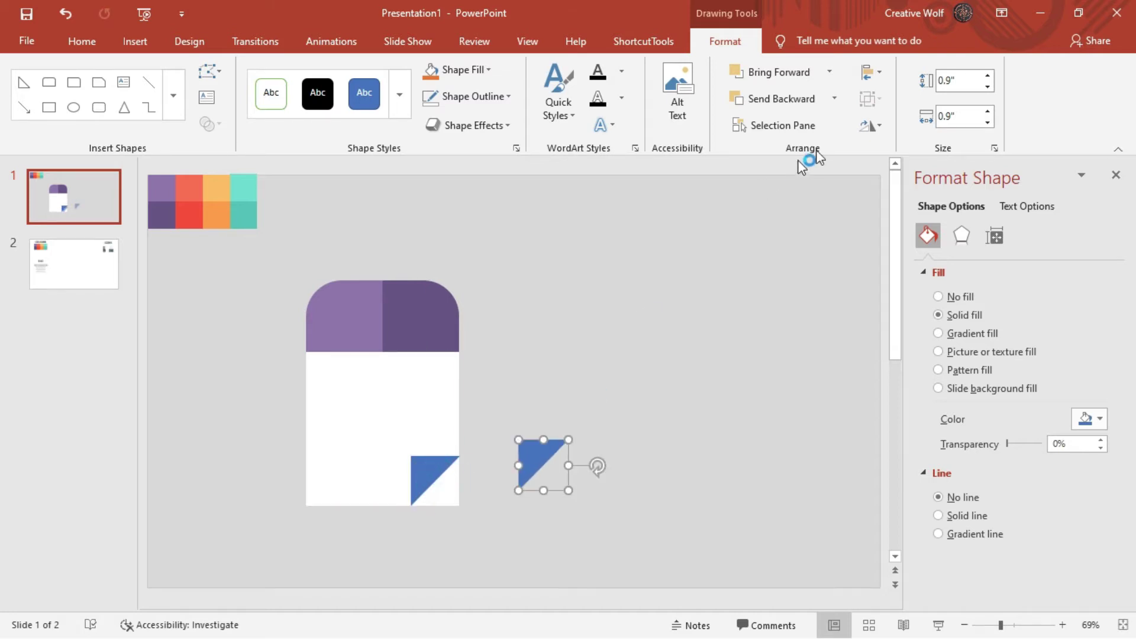
click(864, 132)
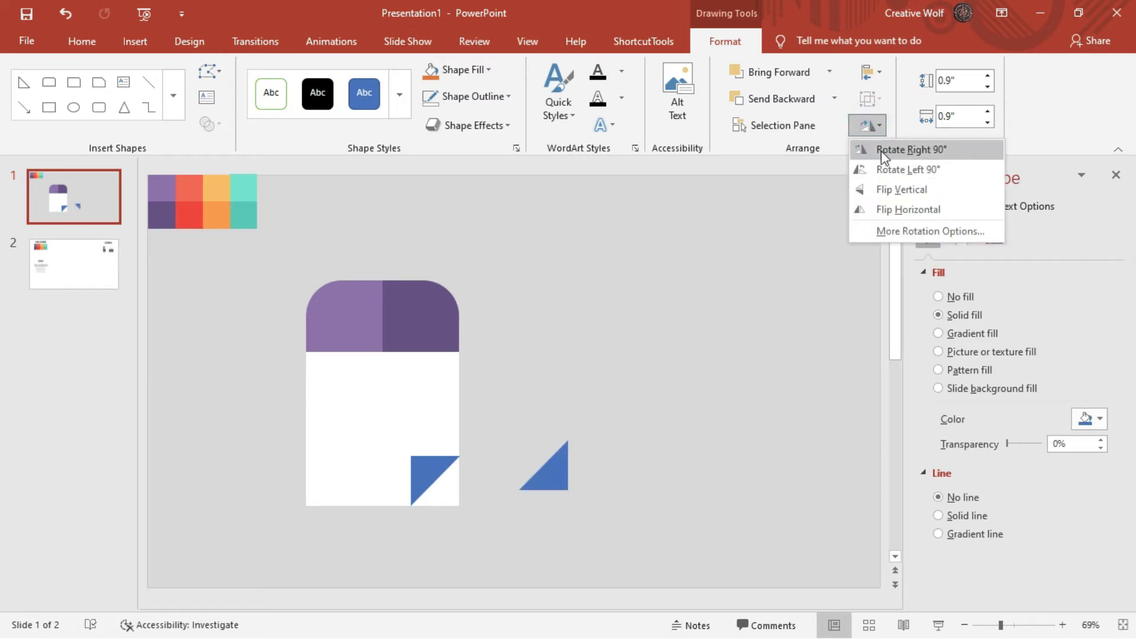
click(881, 151)
drag(550, 468, 452, 492)
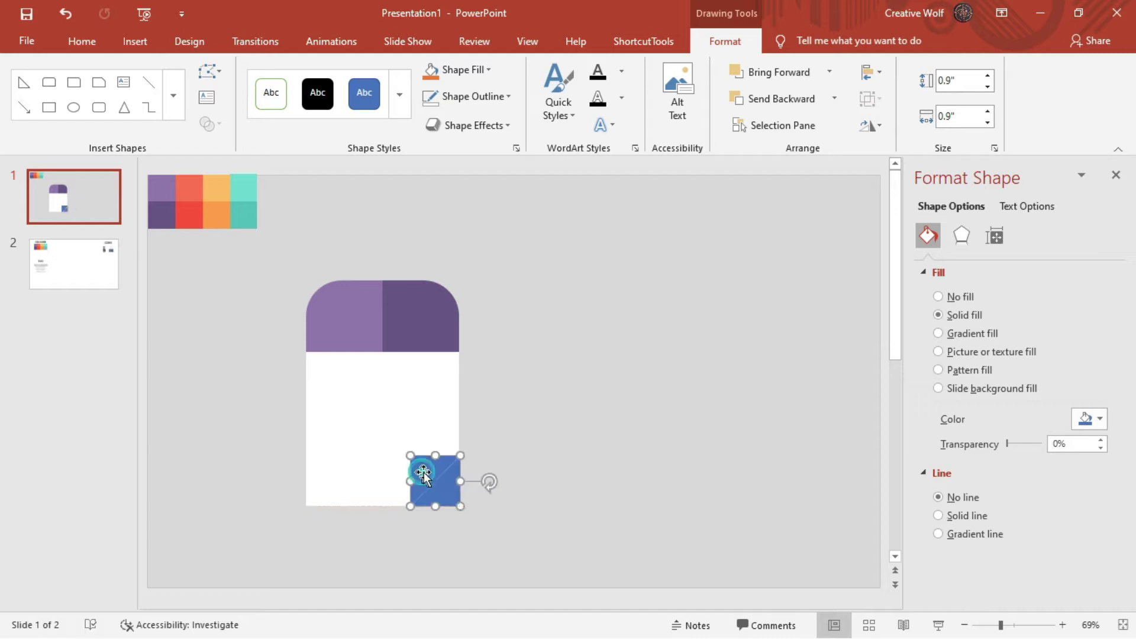
click(540, 456)
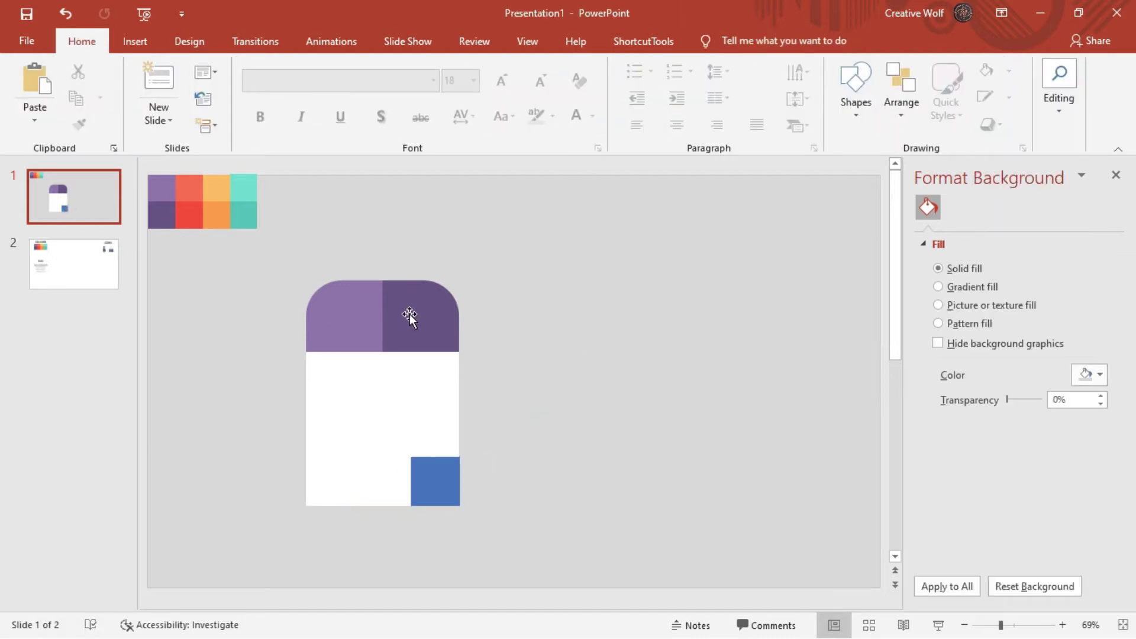
- Draw a vertical line above the card, 1.5" tall, thickened to 2.25 pt
click(857, 112)
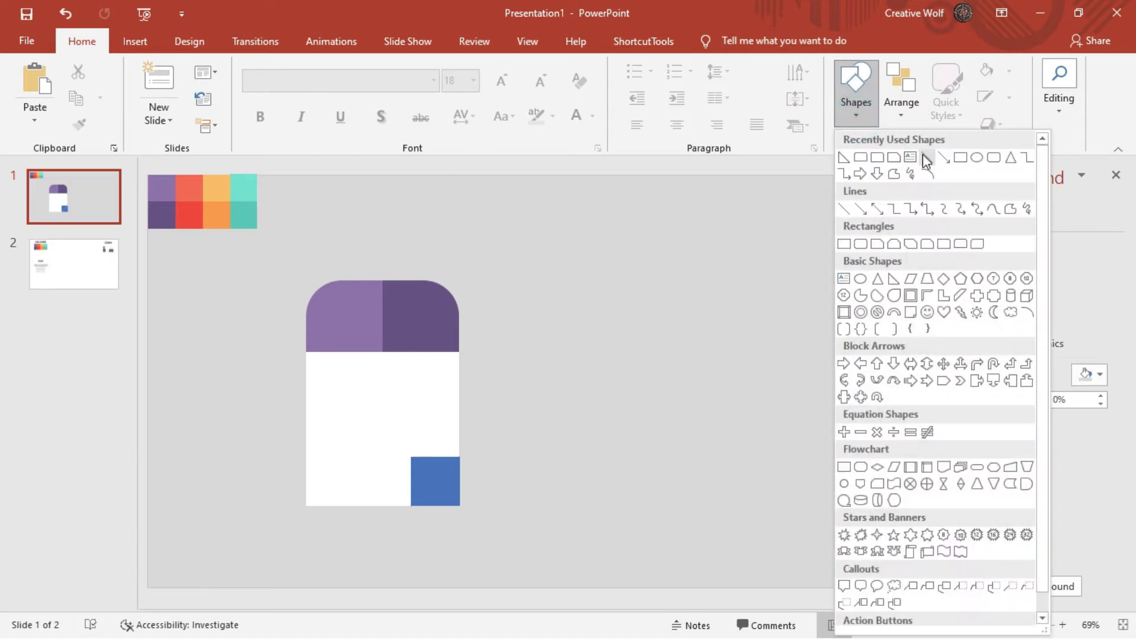
click(924, 157)
drag(329, 175, 330, 274)
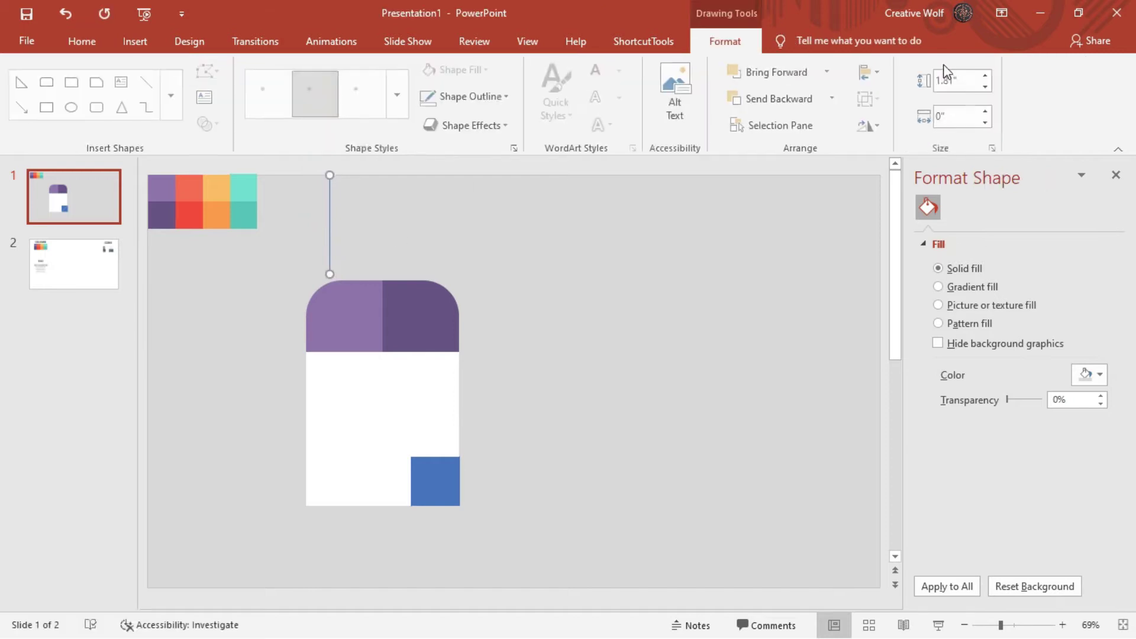
click(947, 79)
text(5)
key(Tab)
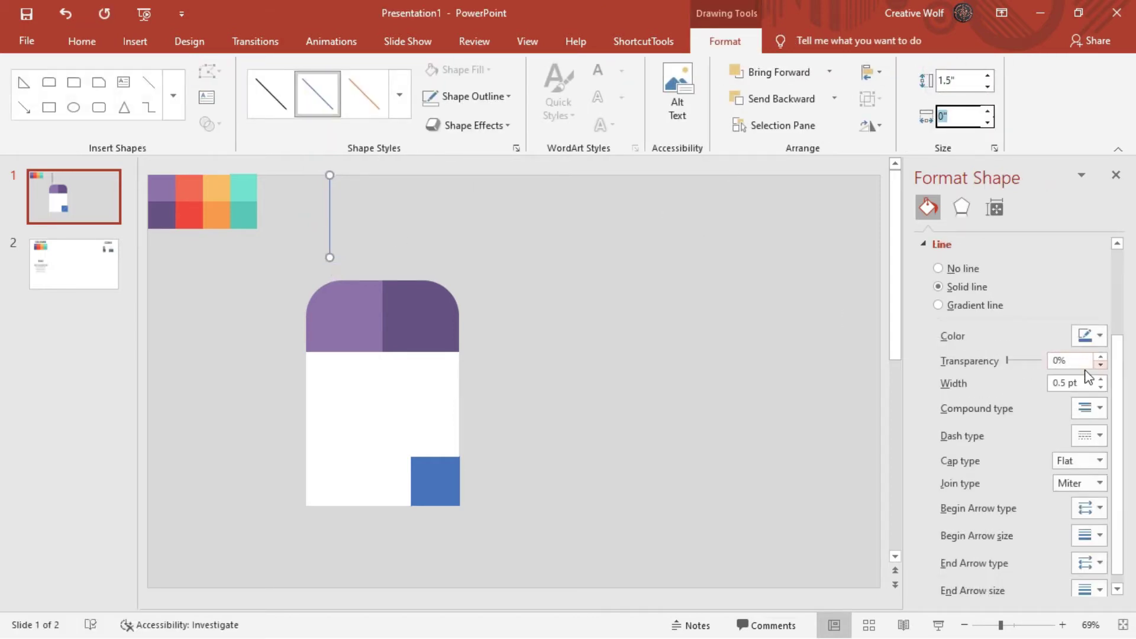
click(1101, 379)
click(1101, 379)
click(1101, 379)
click(1101, 379)
click(1101, 379)
click(1101, 379)
click(435, 224)
- Copy the binder-clip icon from slide 2 onto slide 1
click(79, 271)
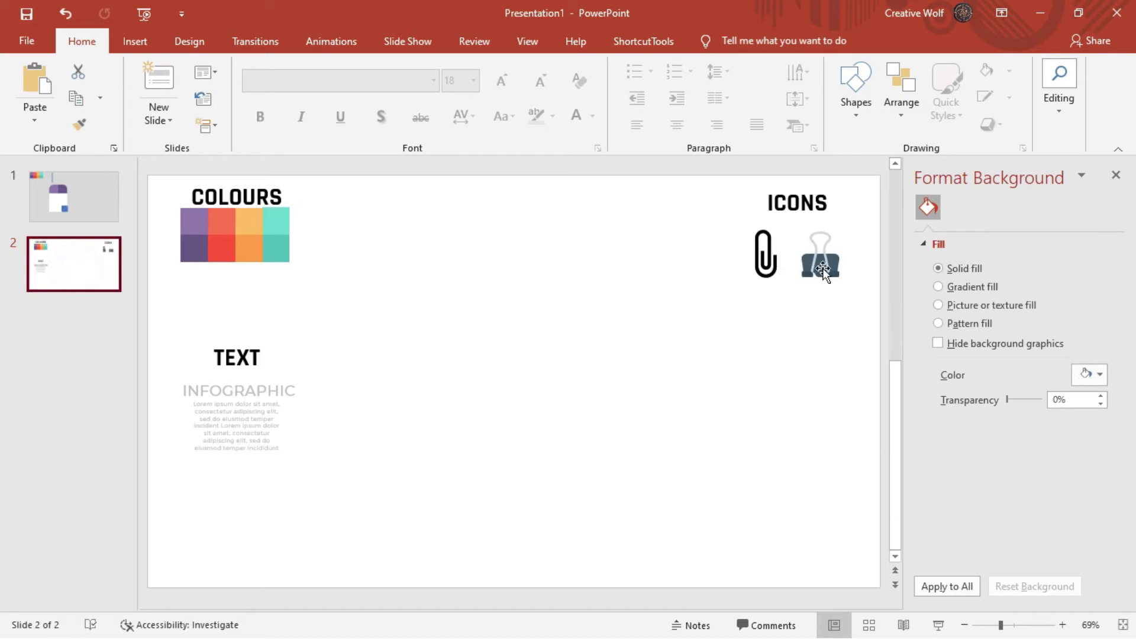
click(822, 268)
click(79, 222)
key(ctrl+v)
- Resize the binder clip to 0.5" and place it where the line meets the card
click(726, 41)
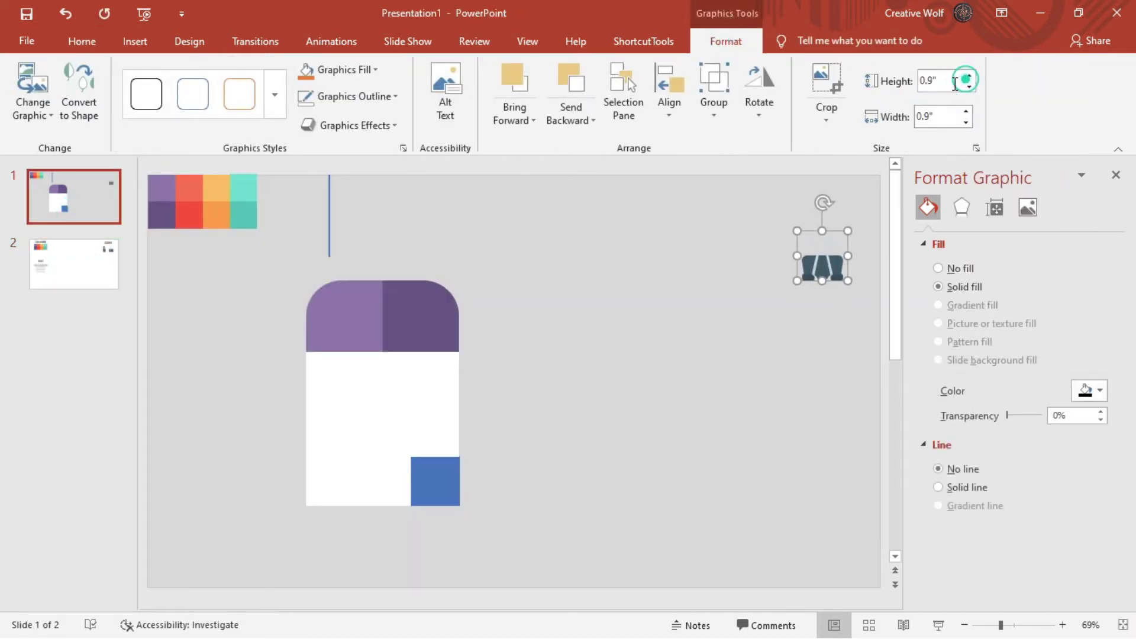
click(968, 86)
double_click(926, 82)
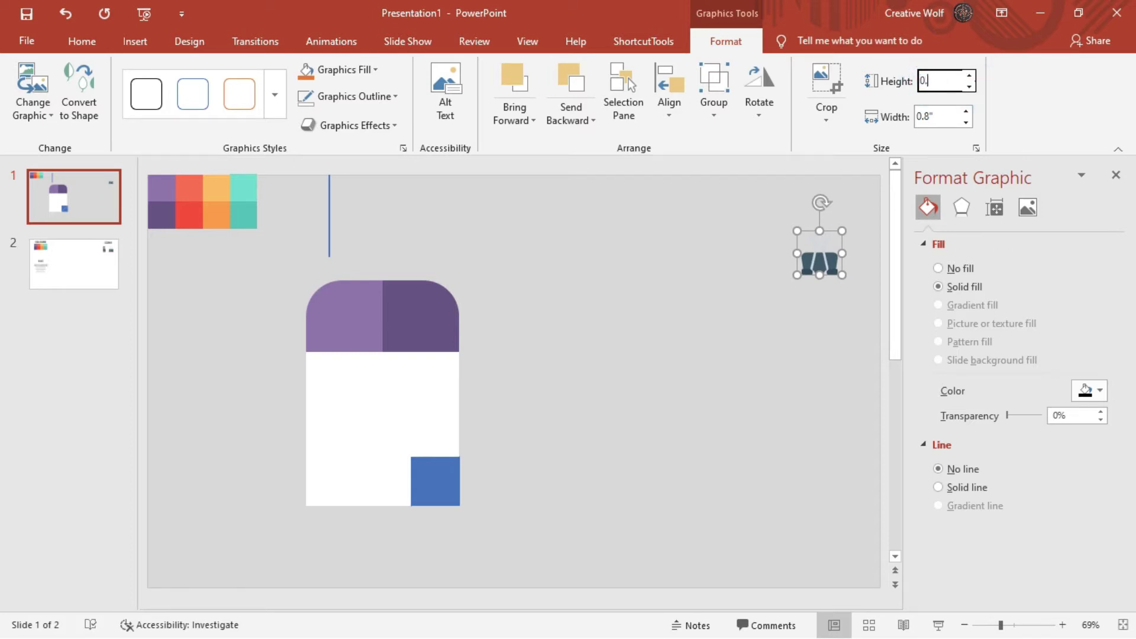
text(5)
key(Tab)
drag(809, 293, 332, 316)
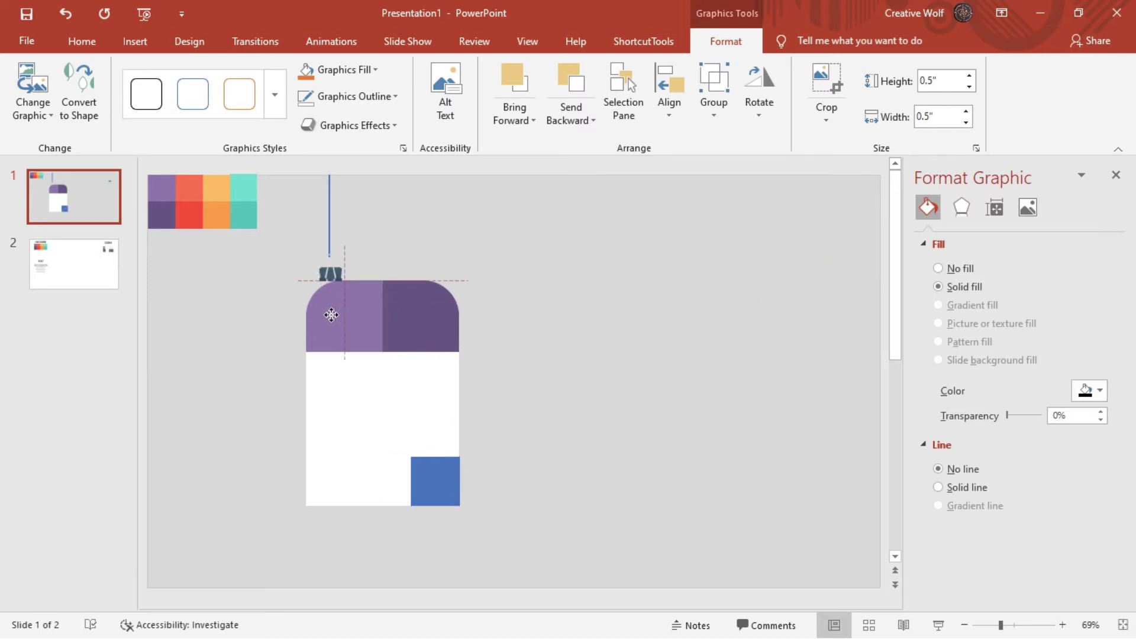
drag(327, 314, 327, 314)
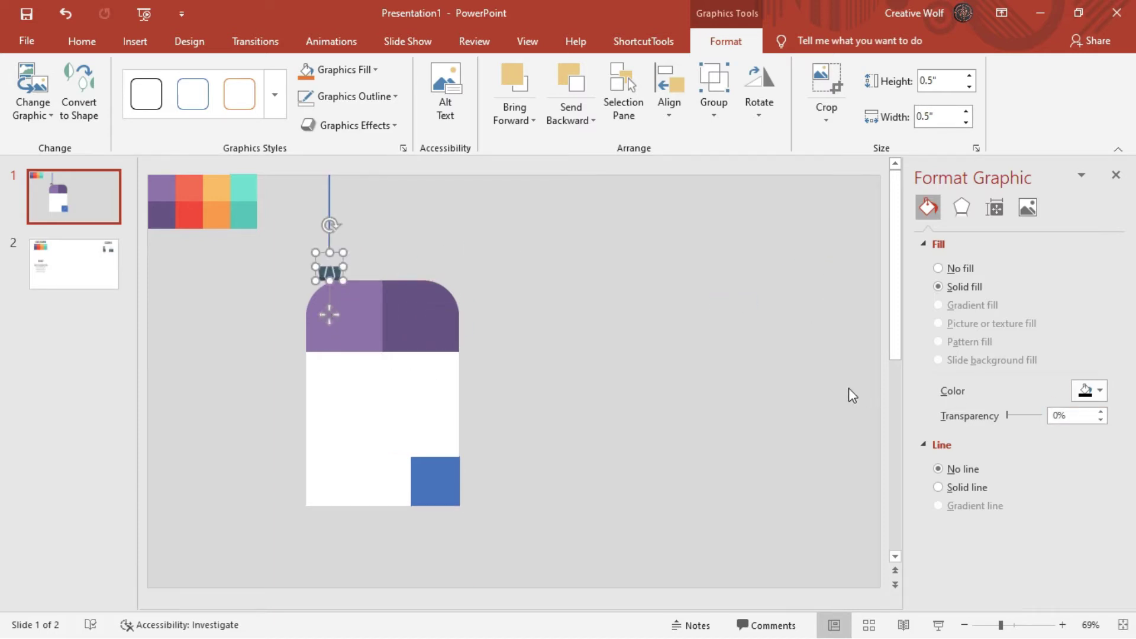
click(793, 392)
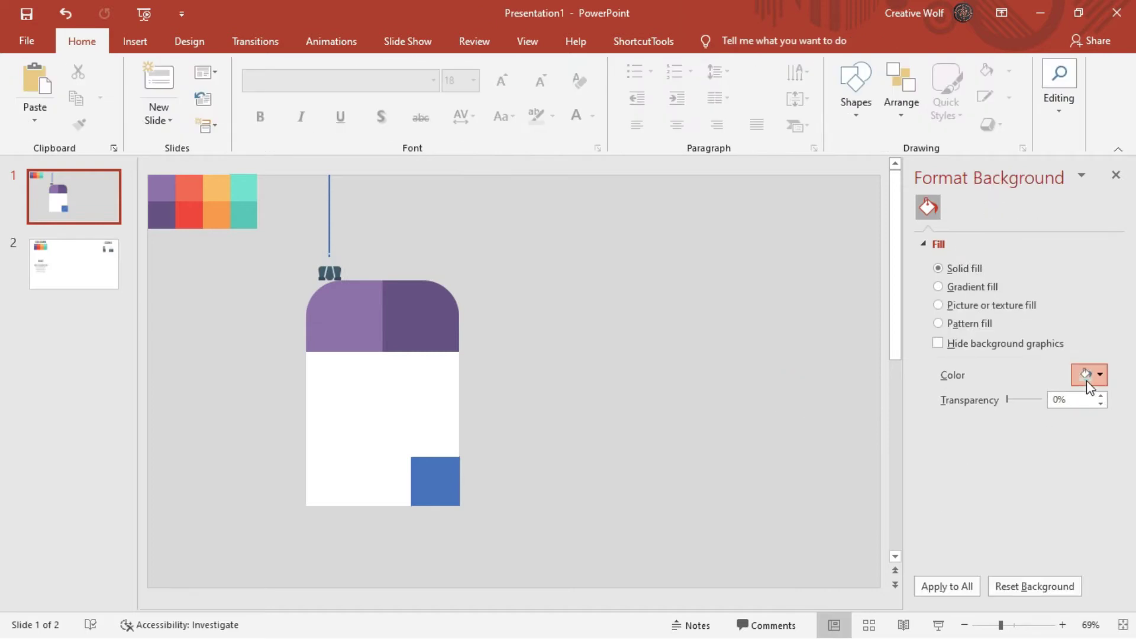
- Change the slide background to a darker grey
click(1086, 379)
click(998, 478)
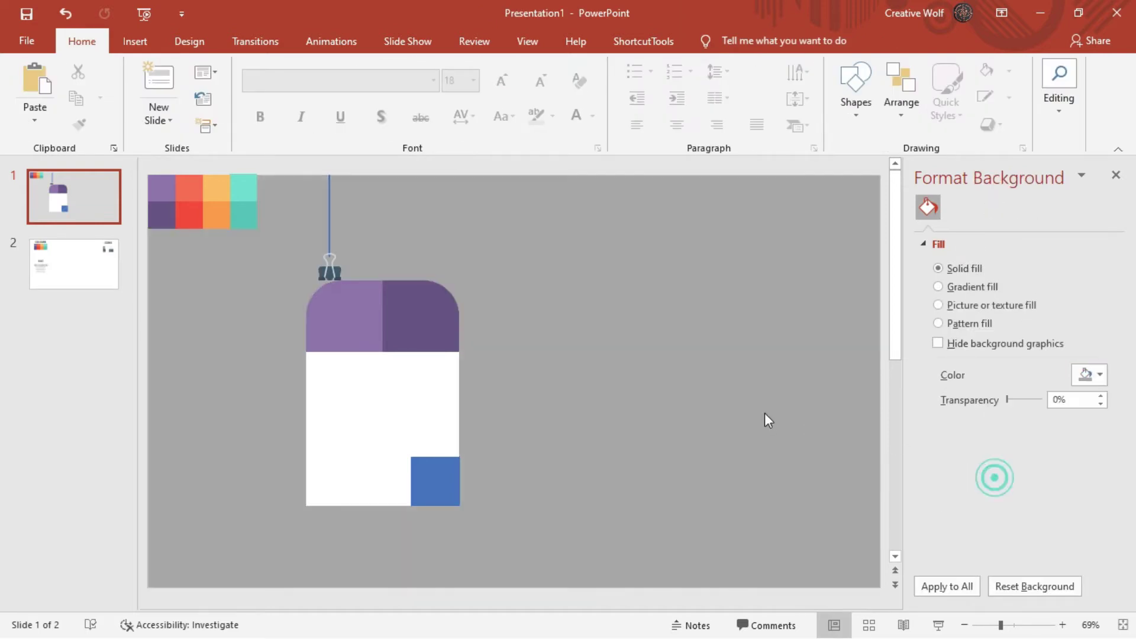
click(335, 277)
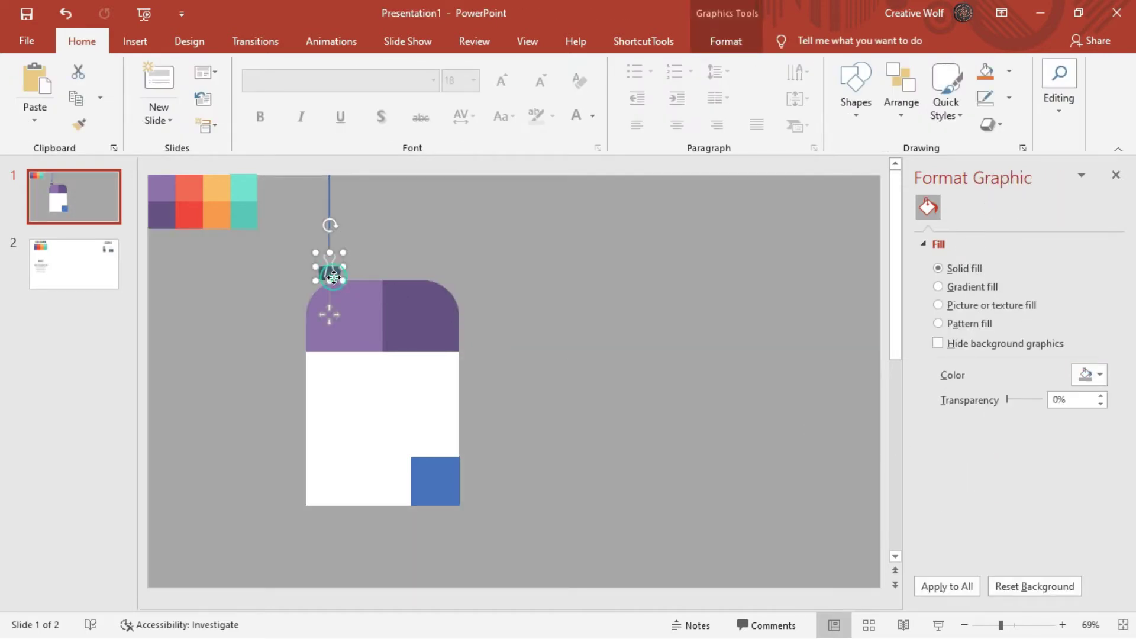
click(537, 212)
click(331, 270)
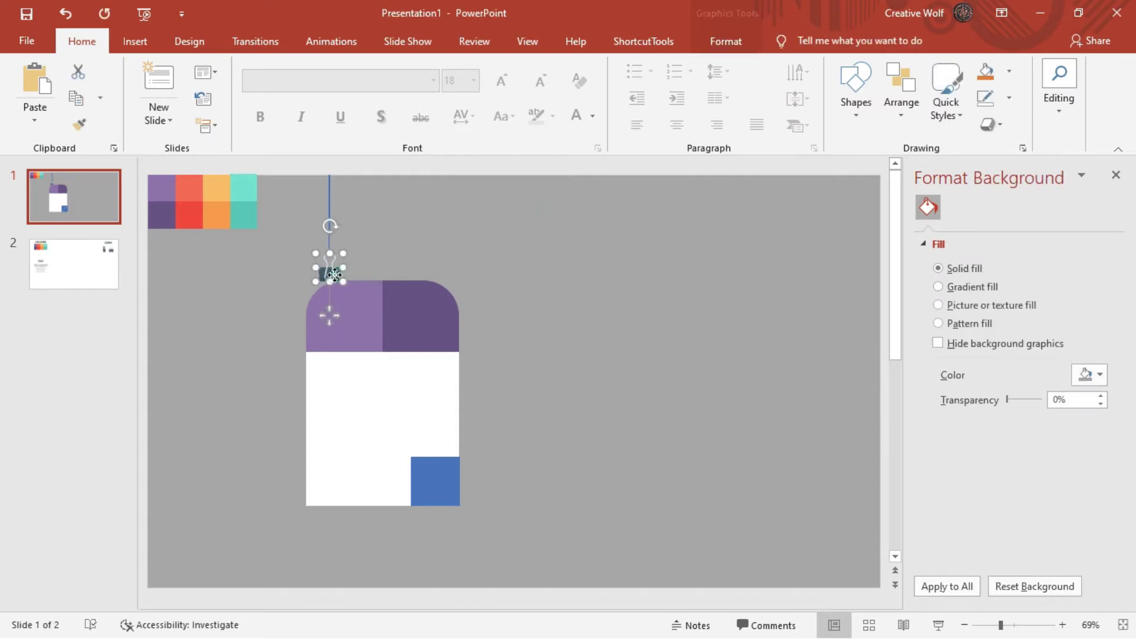
click(460, 227)
- Move the card shapes up under the clip and duplicate the clip with its line
drag(603, 244, 220, 524)
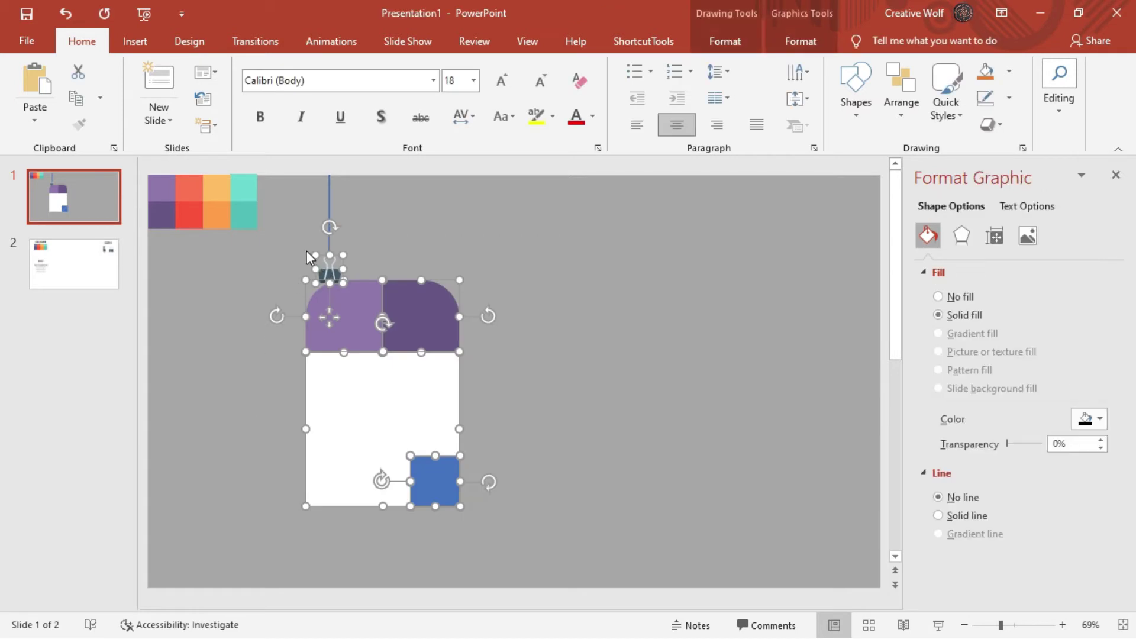
shift+click(325, 270)
drag(357, 310, 338, 305)
click(389, 235)
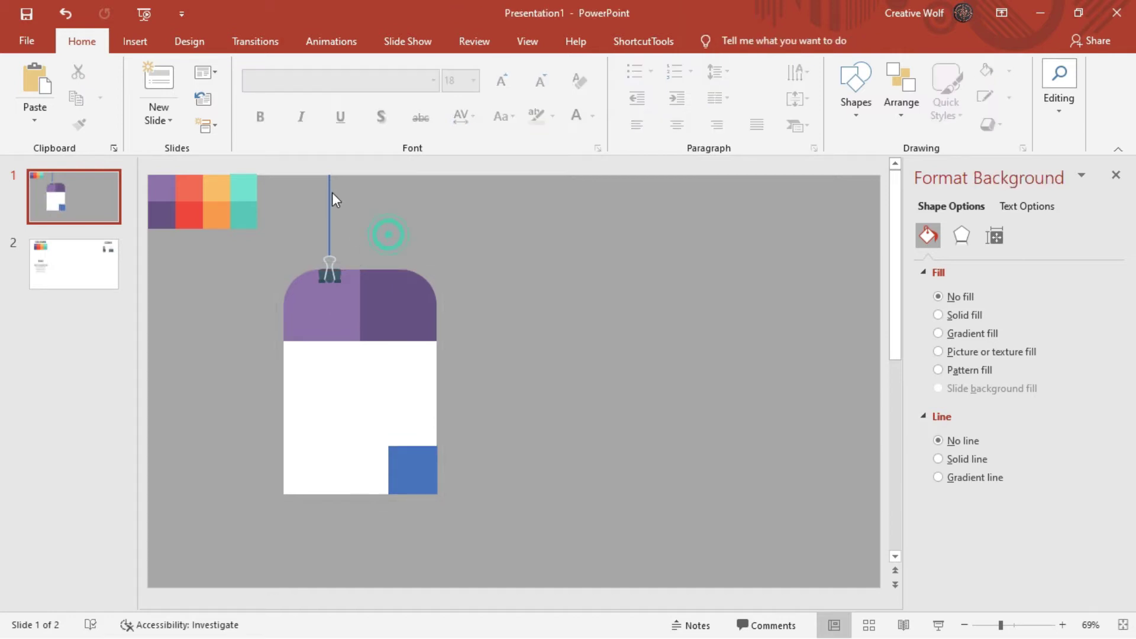
drag(376, 166, 292, 309)
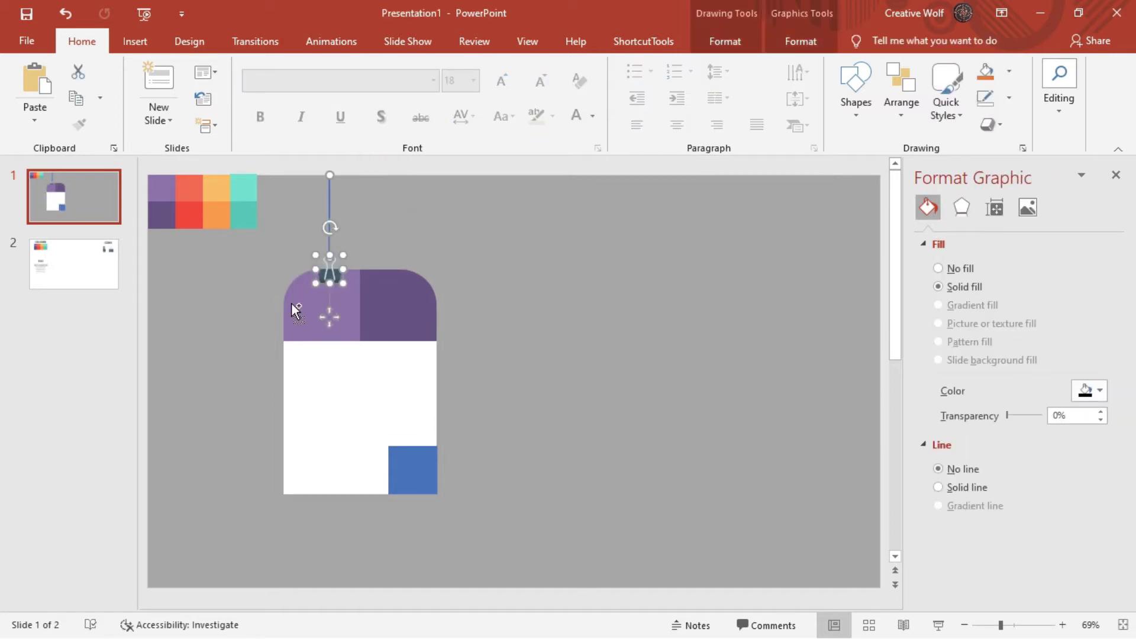
key(ctrl+v)
- Place the duplicate clip and line over the card's right side and space both clips evenly
drag(340, 290, 404, 268)
drag(330, 274, 322, 273)
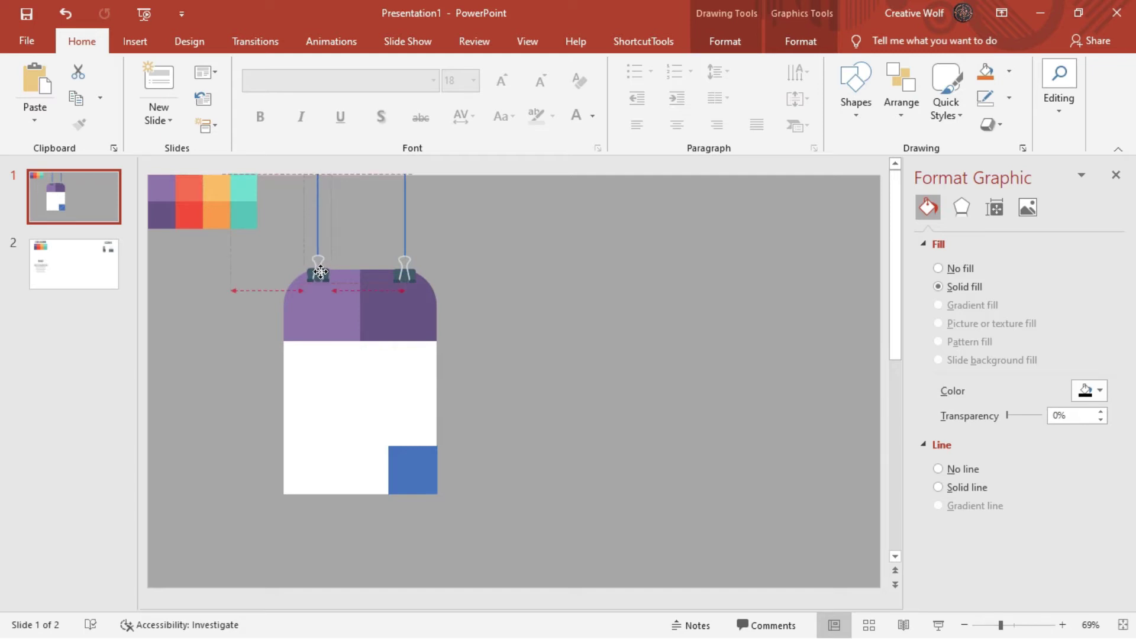
click(513, 258)
click(311, 260)
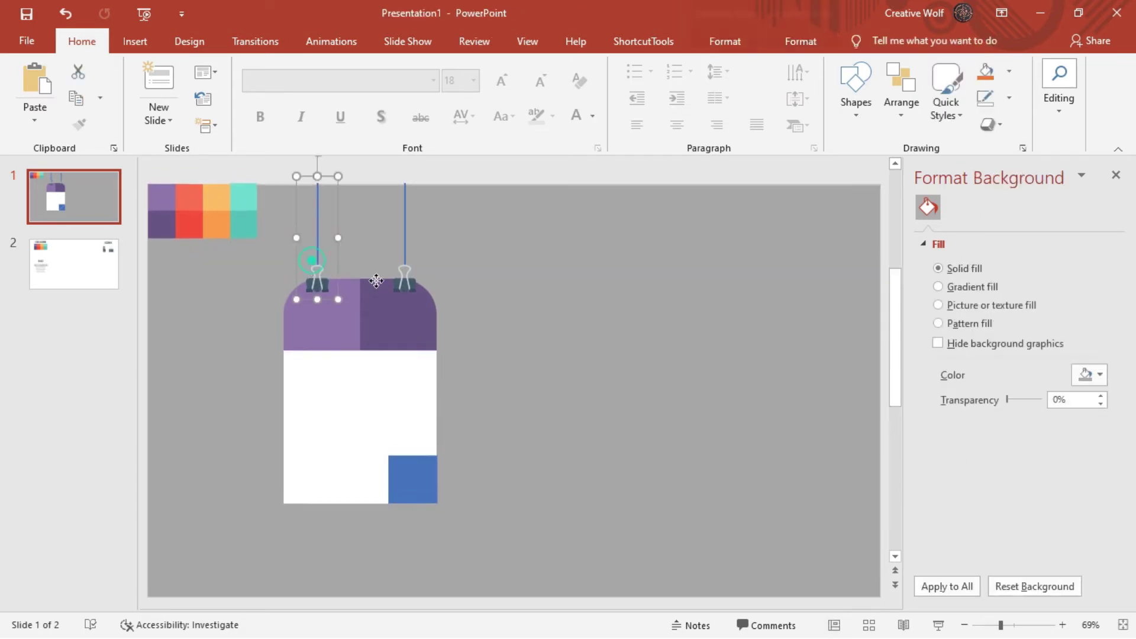
click(512, 276)
- Recolour both hanging lines light grey using the outline Eyedropper
click(406, 203)
click(1099, 335)
click(1031, 497)
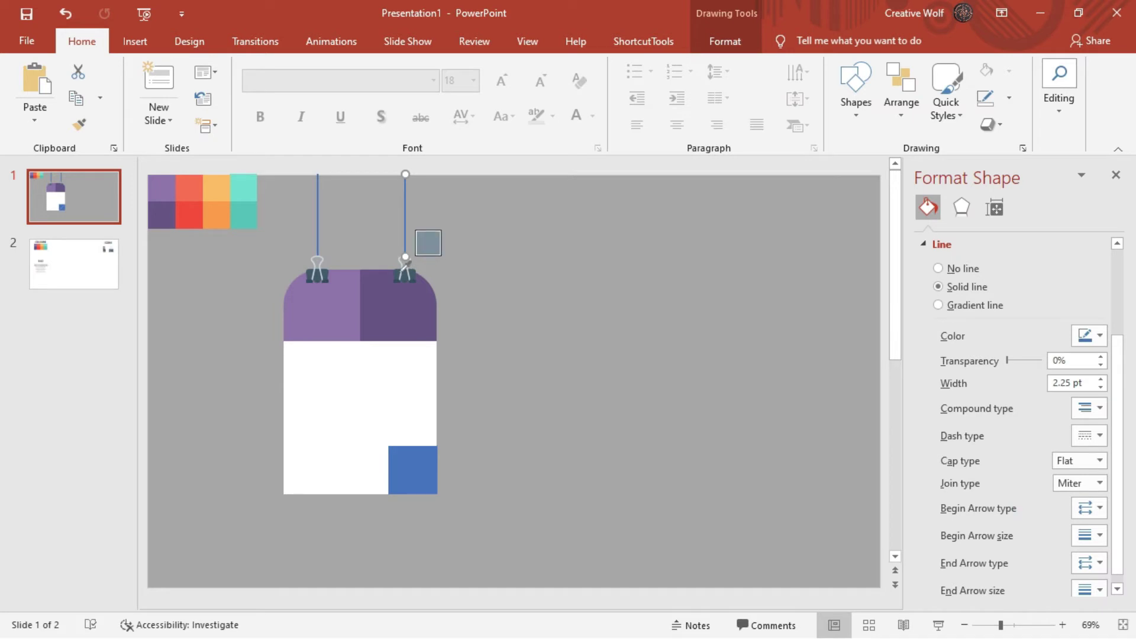
click(403, 269)
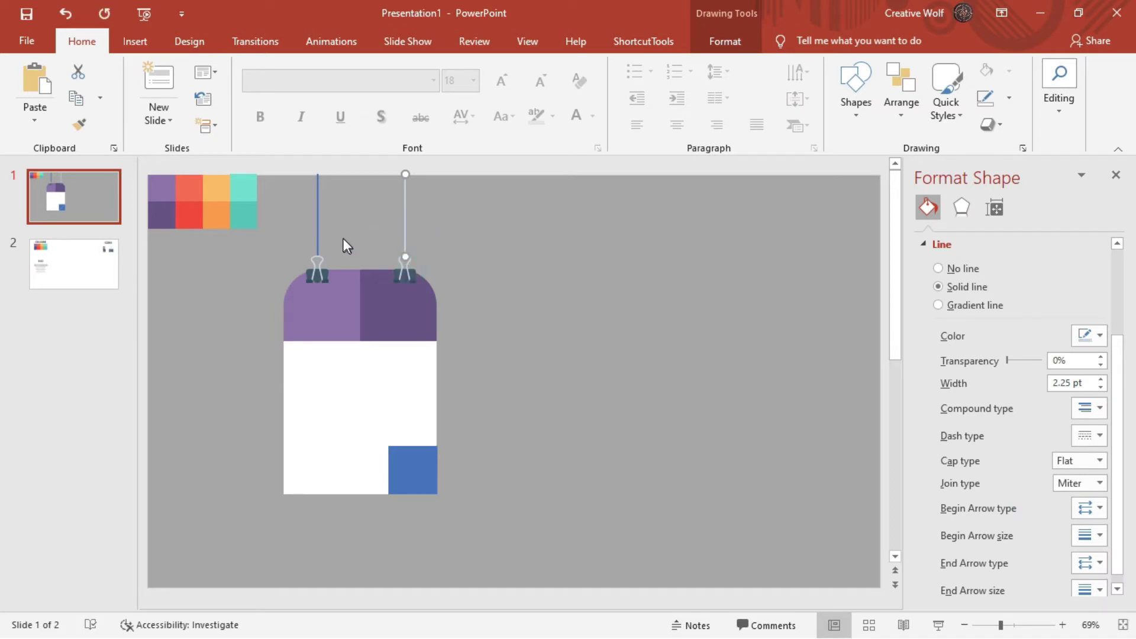
click(1089, 335)
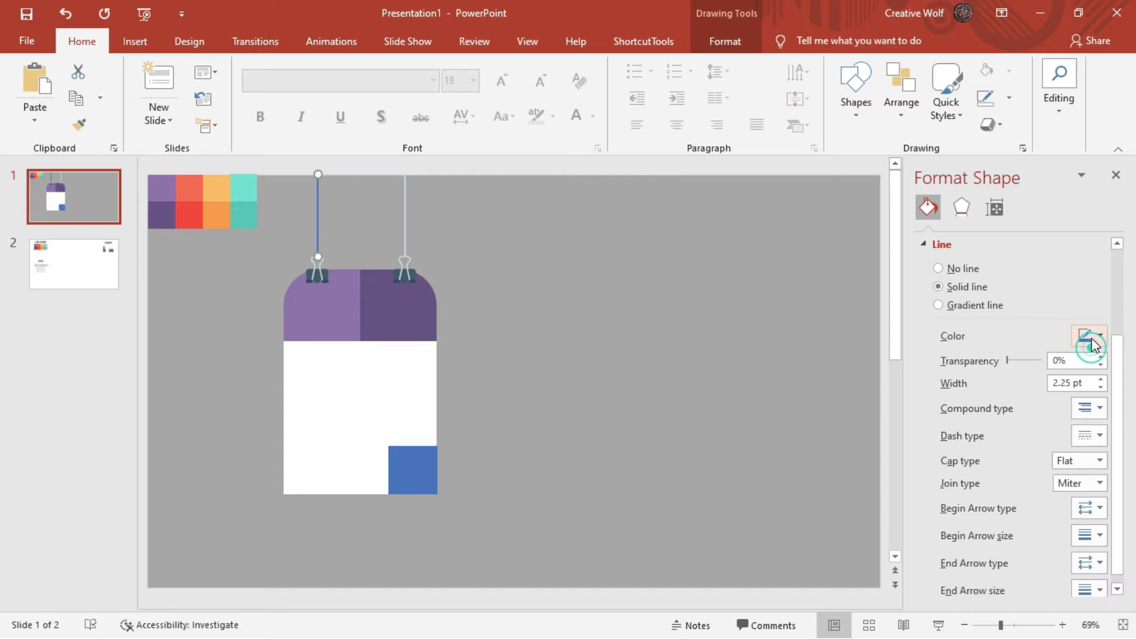
click(997, 496)
click(634, 384)
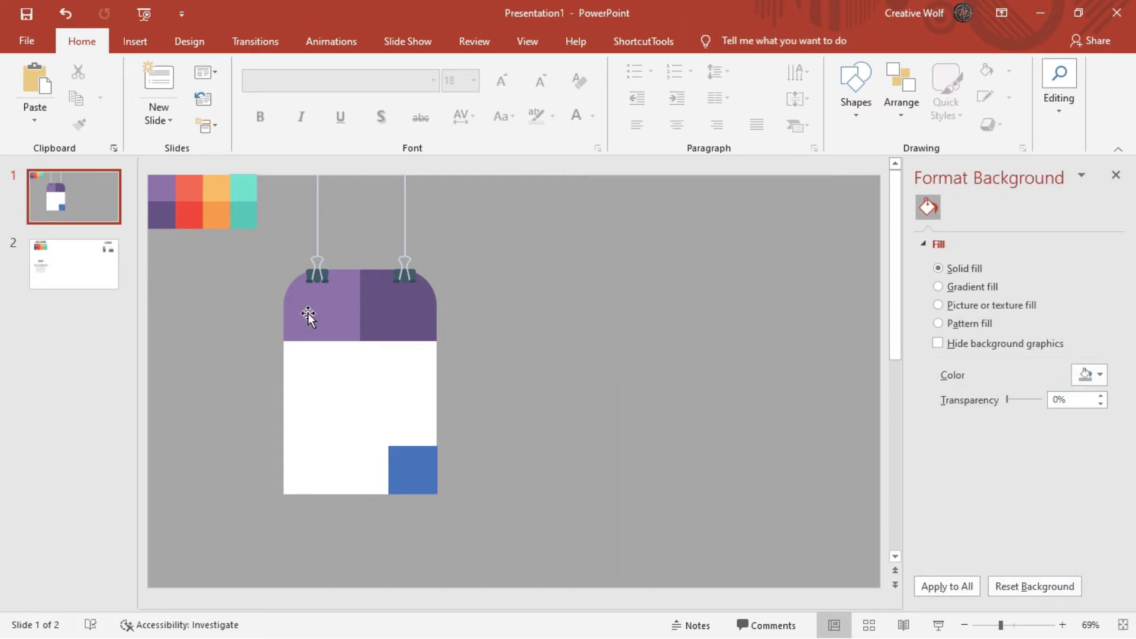
- Add a text box reading "01" in the Montserrat font
click(856, 89)
click(912, 156)
click(469, 285)
text(01)
key(ctrl+a)
click(342, 79)
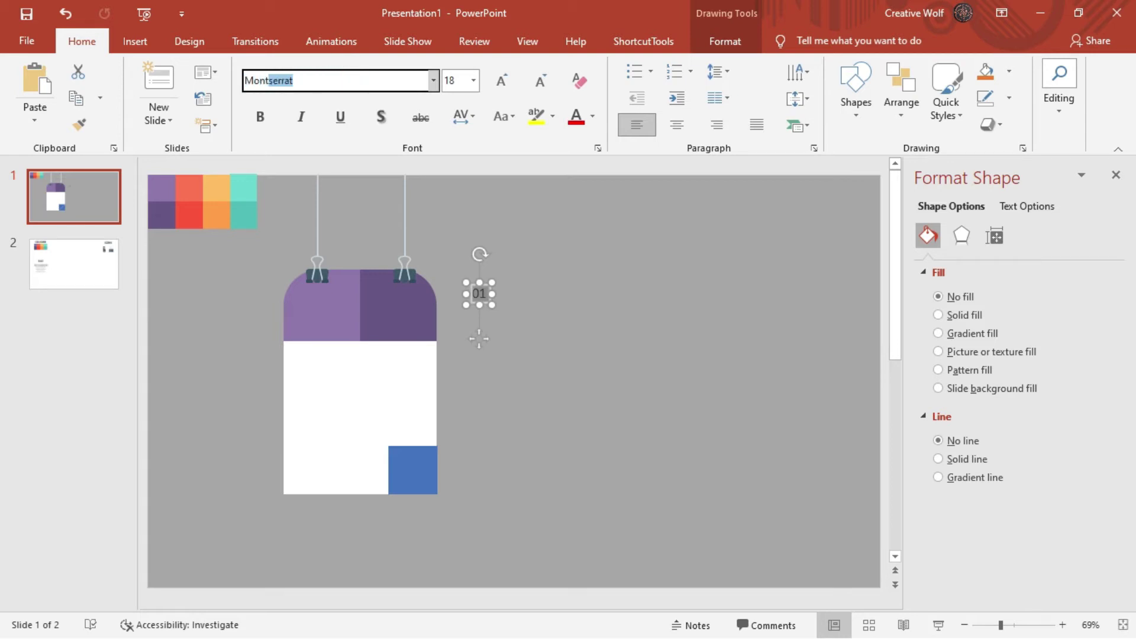
key(Return)
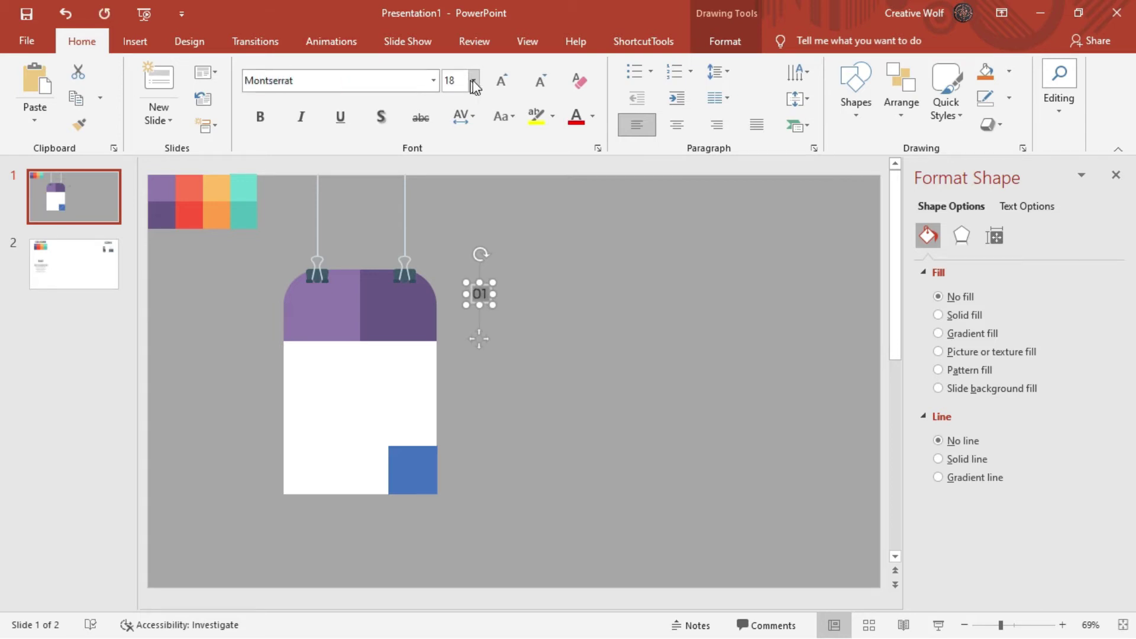
- Enlarge "01" to 66 pt, move it onto the dark purple tab, and make it white
click(501, 83)
click(498, 83)
click(498, 83)
click(498, 83)
click(498, 83)
click(498, 83)
click(498, 84)
click(498, 84)
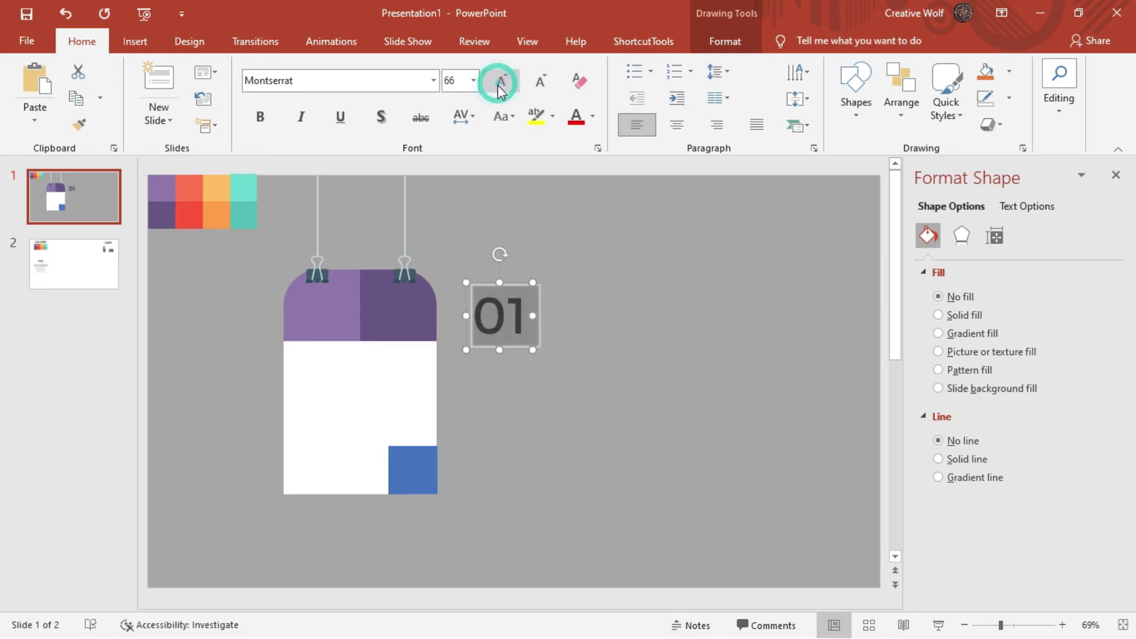
drag(521, 283, 420, 279)
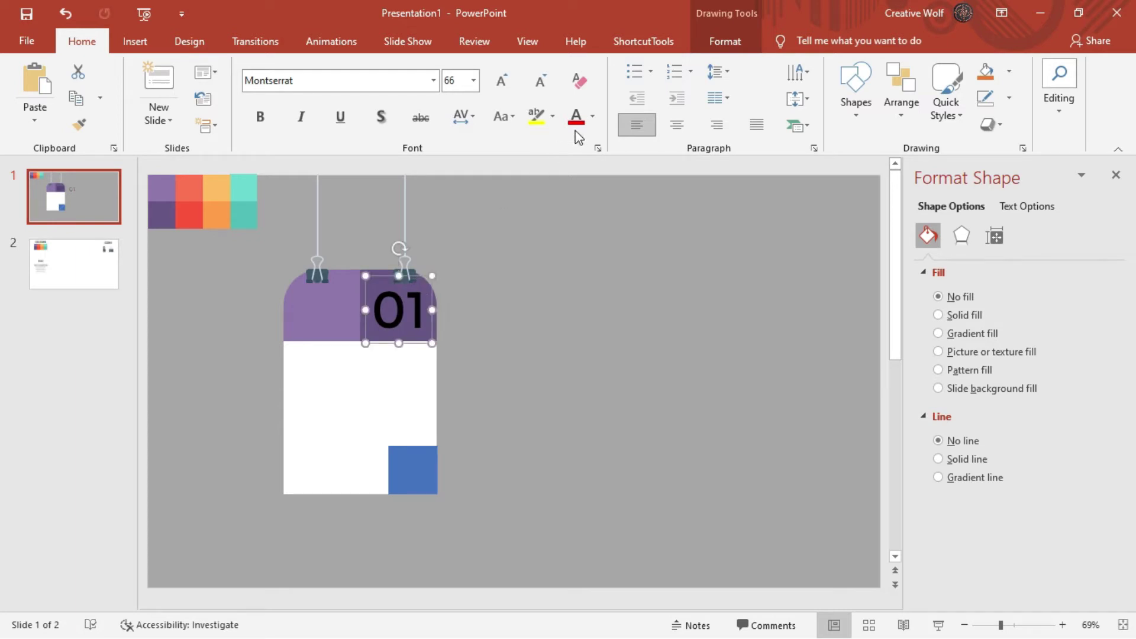
click(592, 117)
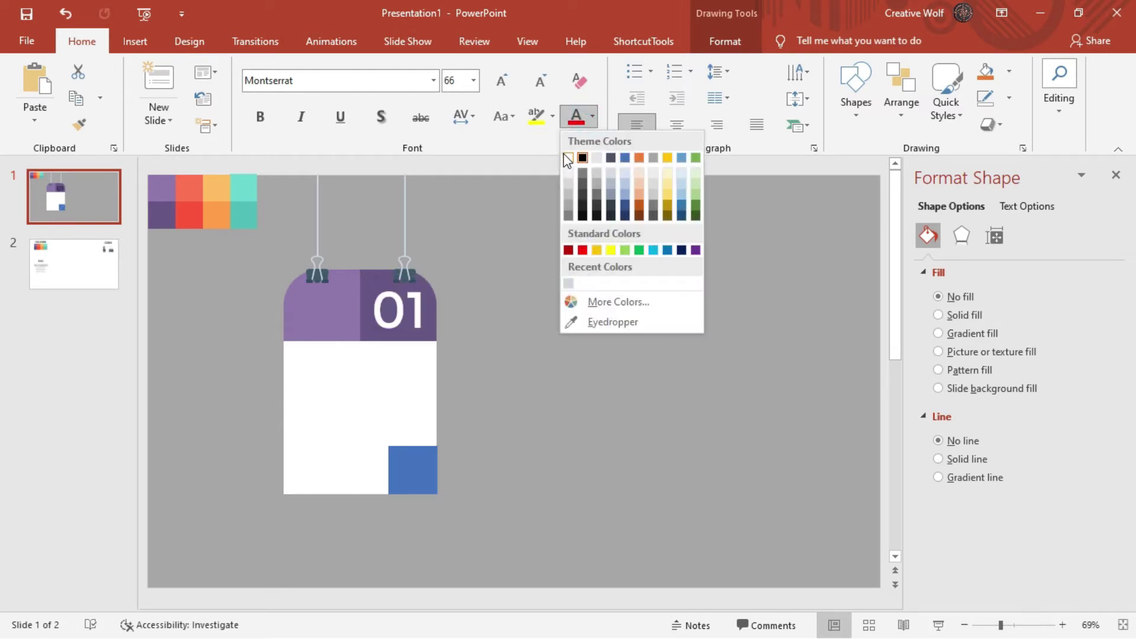
click(568, 157)
click(555, 255)
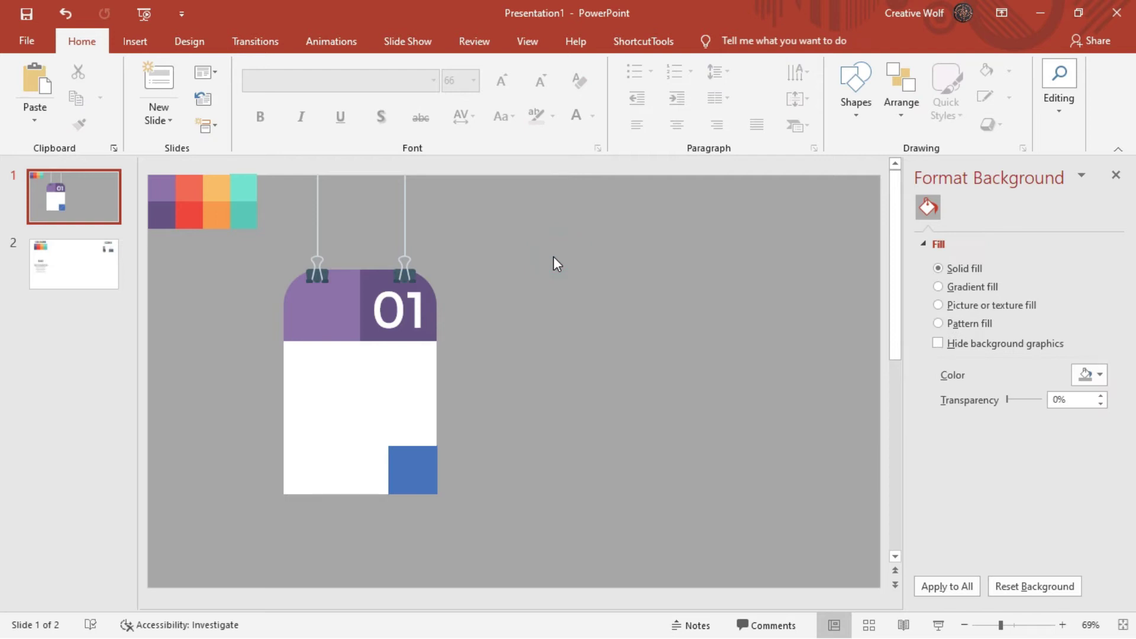
- Copy the INFOGRAPHIC title and body text boxes from slide 2 onto slide 1
click(74, 264)
drag(331, 367, 177, 462)
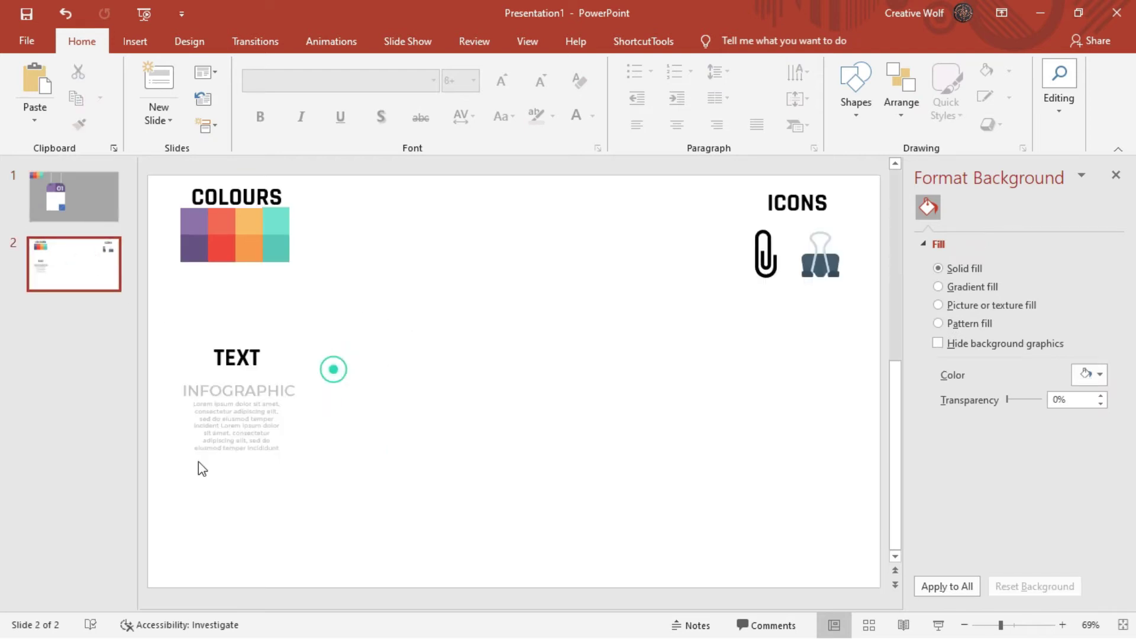
key(ctrl+c)
click(90, 185)
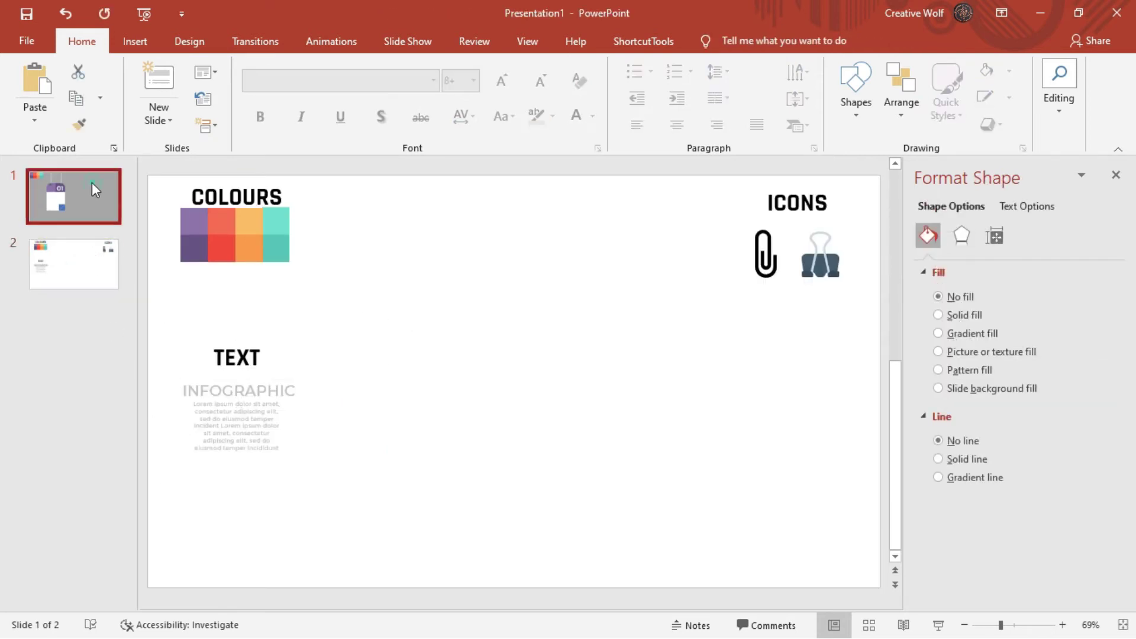
key(ctrl+v)
- Position the INFOGRAPHIC heading and paragraph on the white lower part of the card
drag(281, 383, 404, 366)
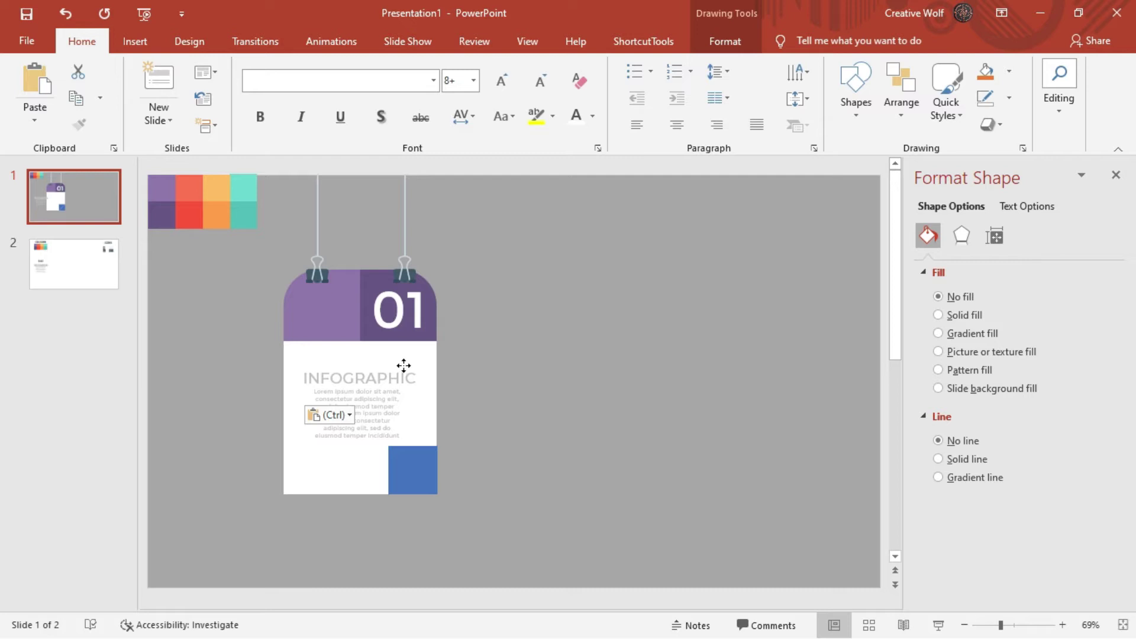
drag(403, 365, 402, 359)
click(542, 355)
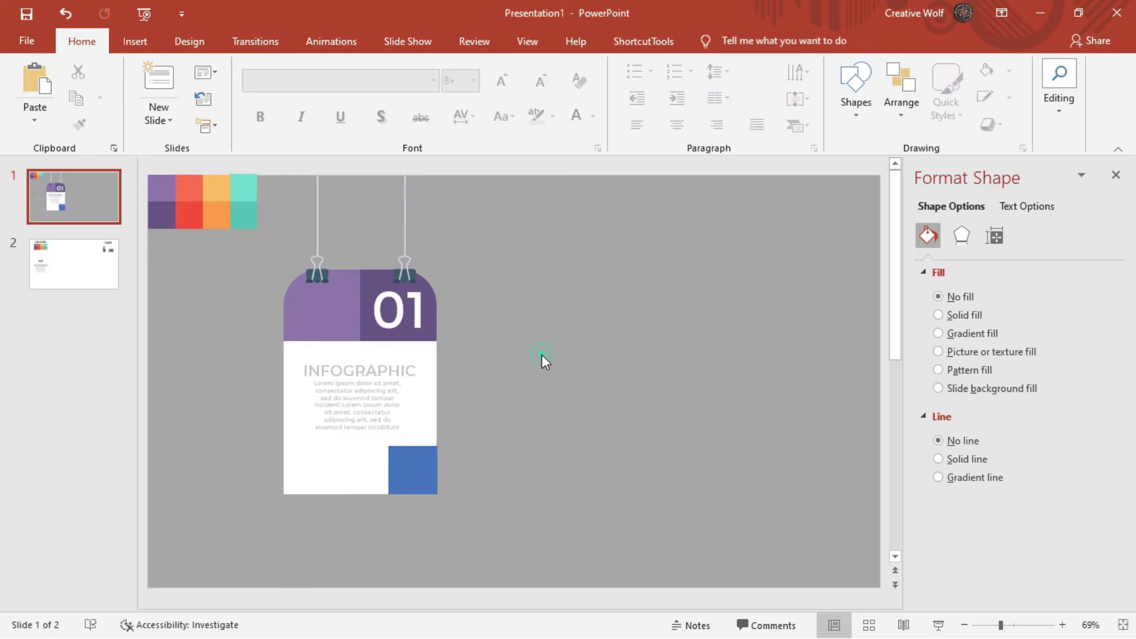
drag(512, 345, 210, 467)
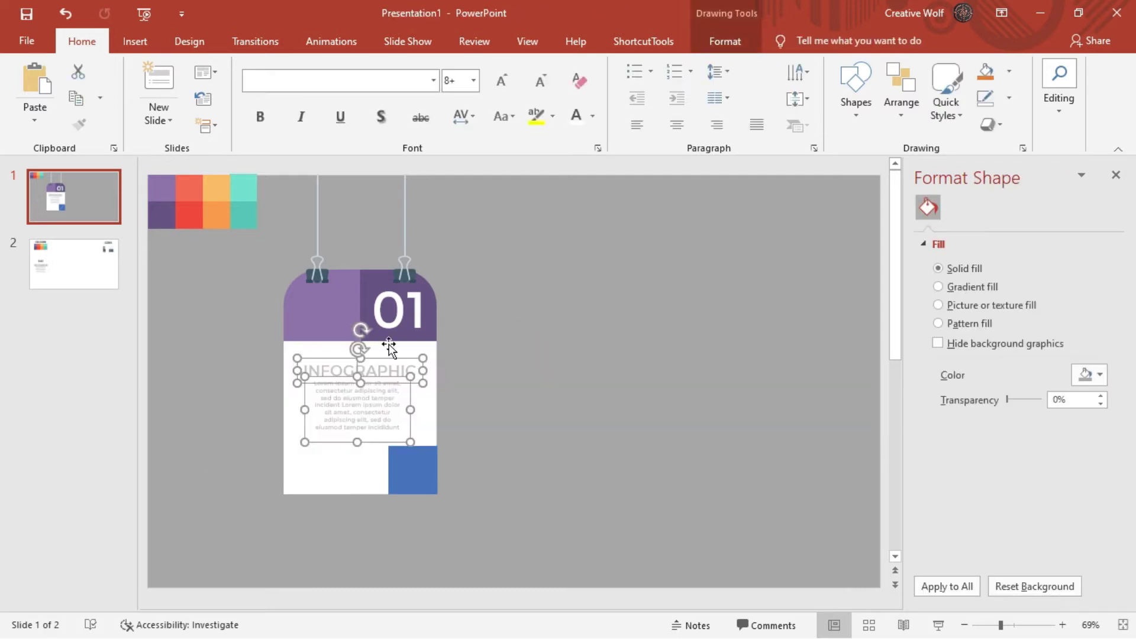
drag(389, 348, 395, 373)
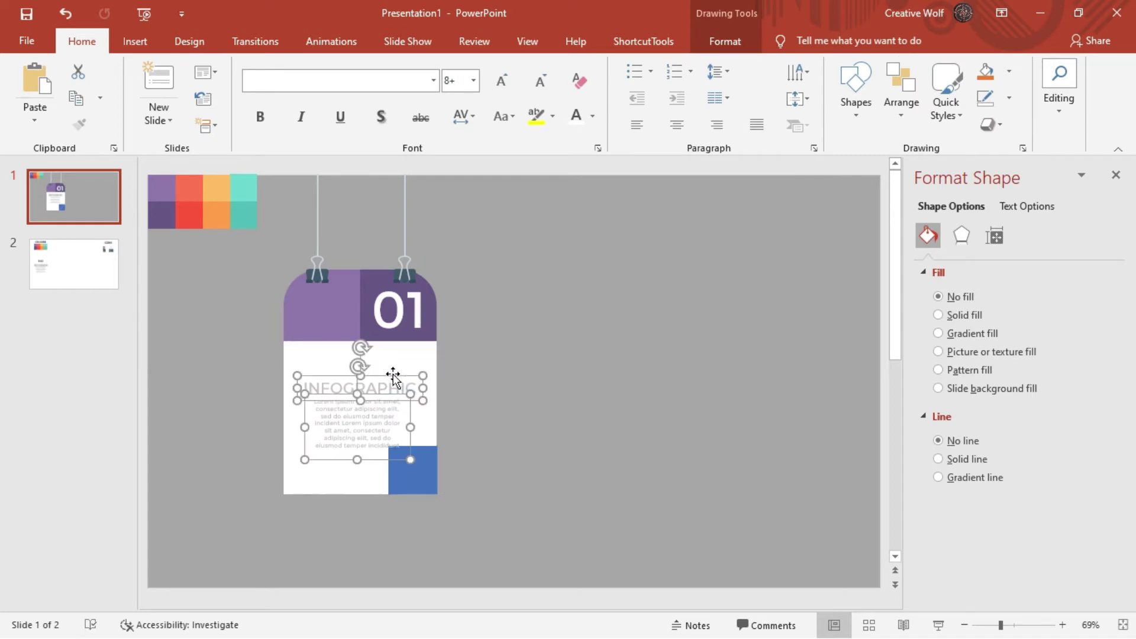
click(616, 255)
- Add a text box with an opening quote mark in Montserrat 88, placed under 01
click(858, 106)
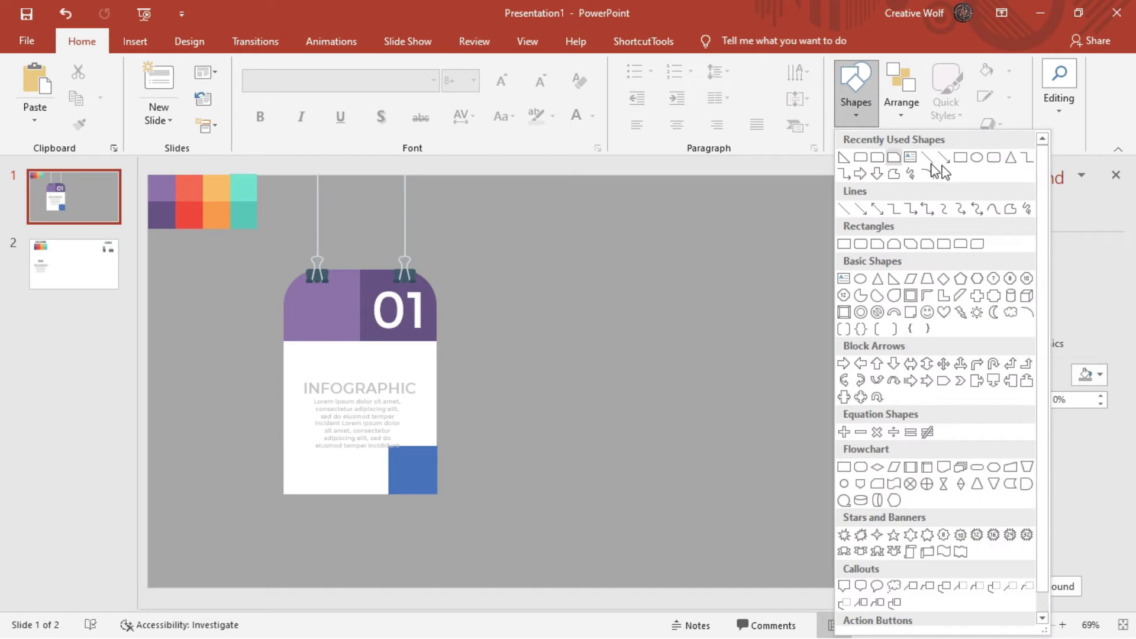
click(911, 157)
click(576, 300)
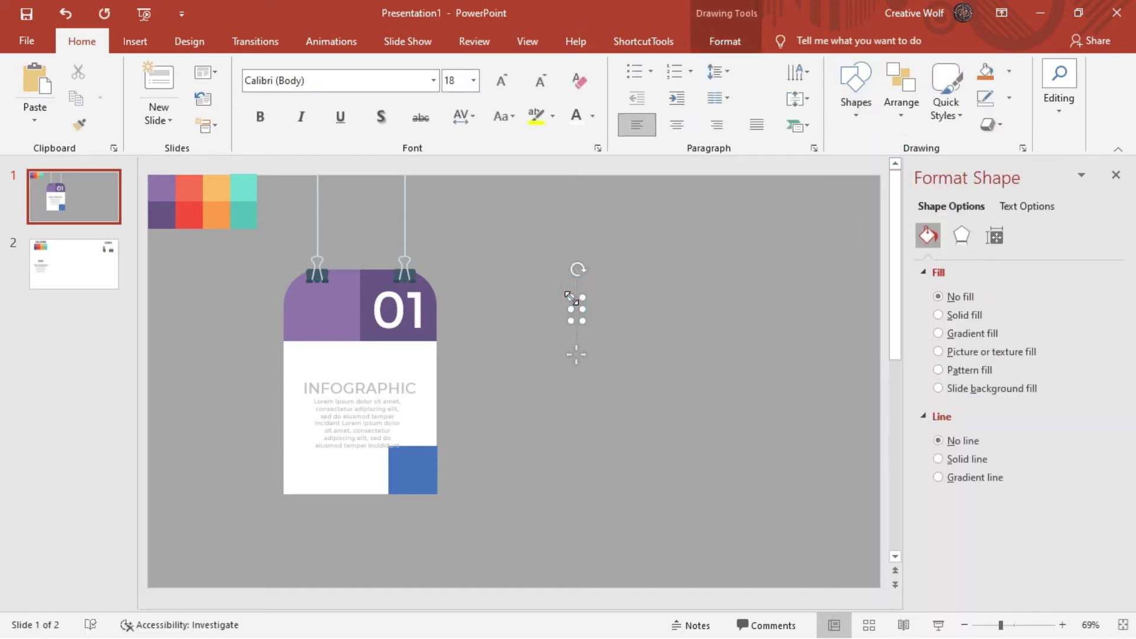
click(356, 81)
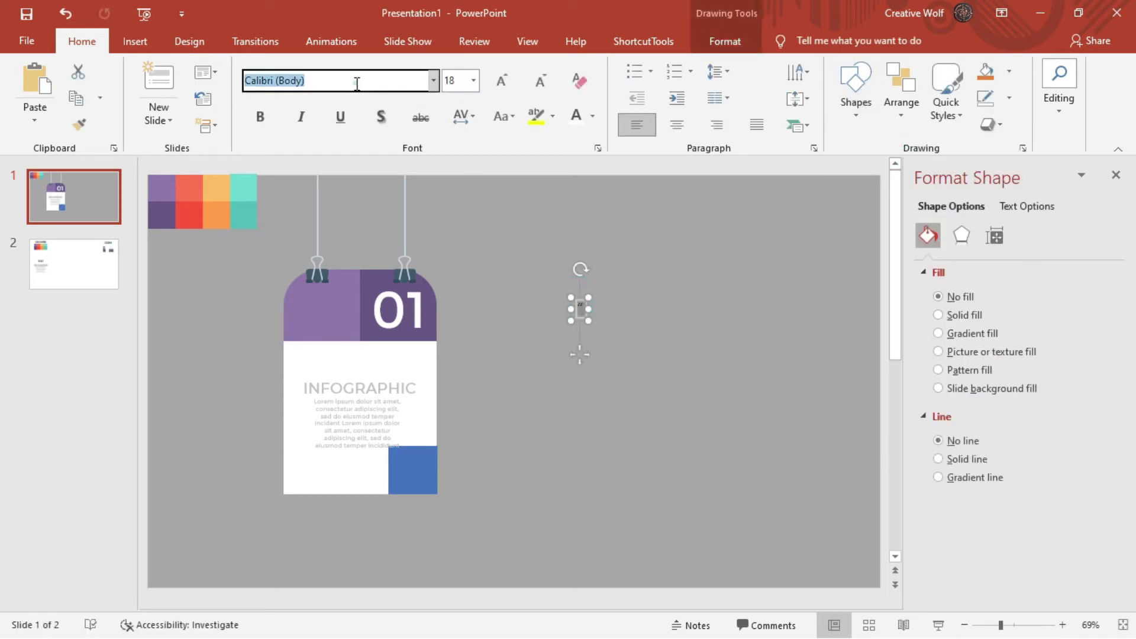
text(Montserrat)
key(Return)
click(501, 81)
click(501, 81)
click(501, 81)
click(501, 80)
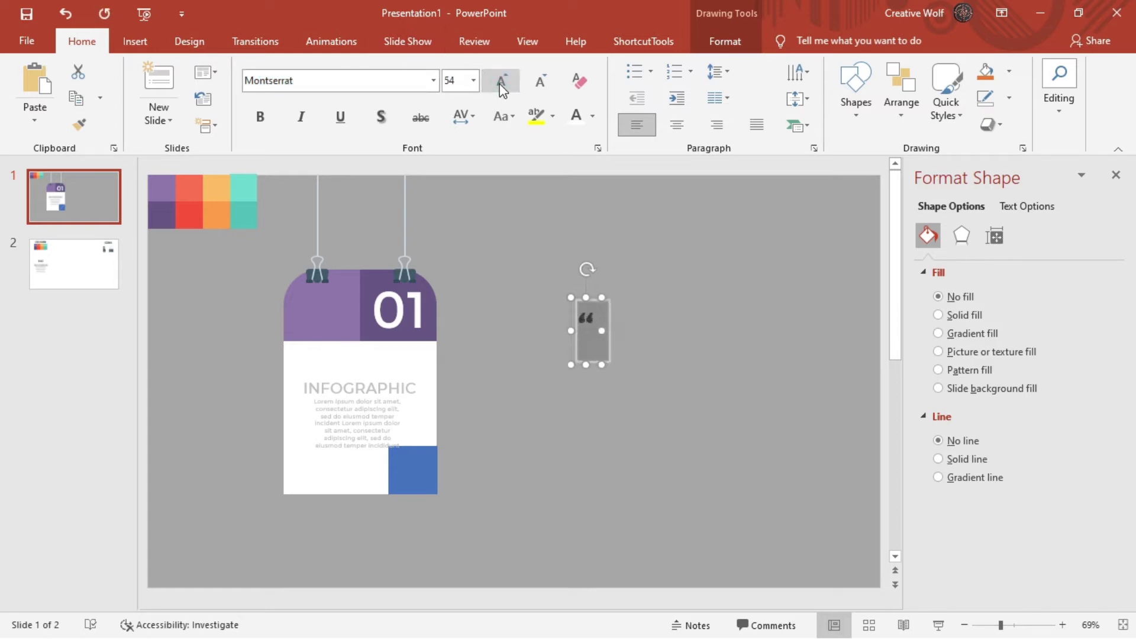
click(501, 80)
click(501, 81)
click(501, 81)
click(501, 80)
click(501, 80)
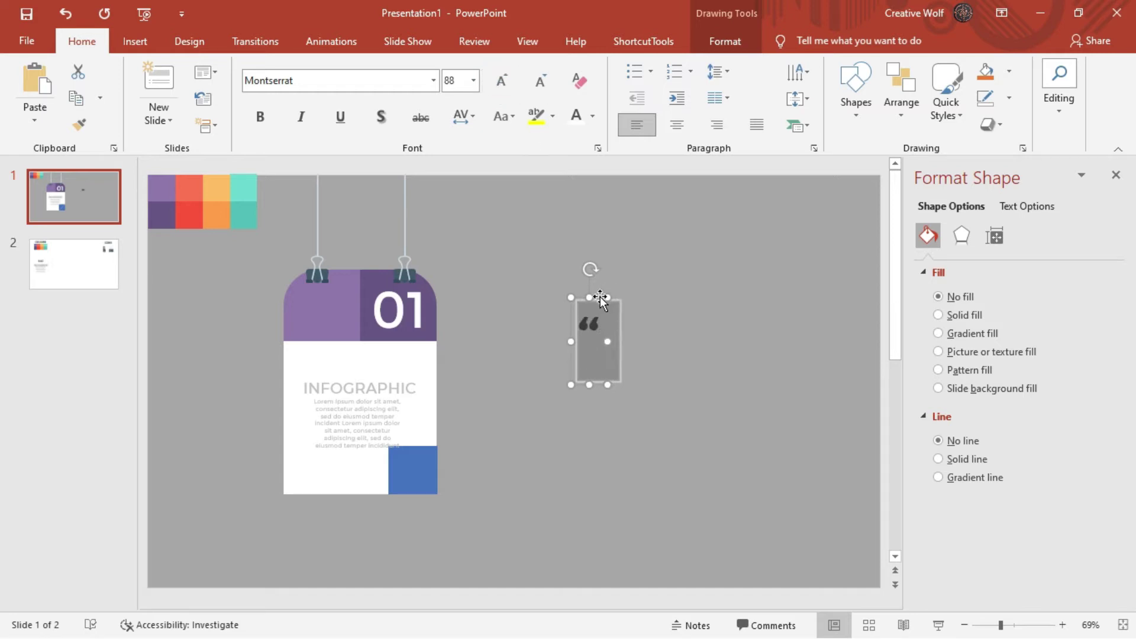
drag(598, 297, 372, 333)
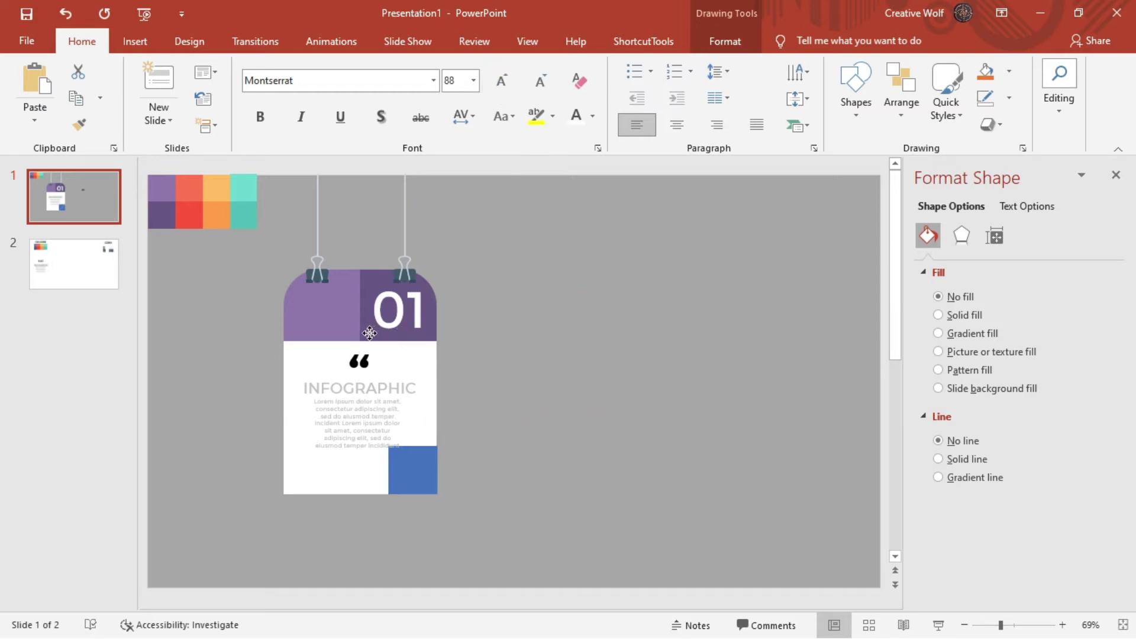
- Duplicate the quote, flip it vertically, move it to the card's bottom, and center-align both quotes
key(ctrl+v)
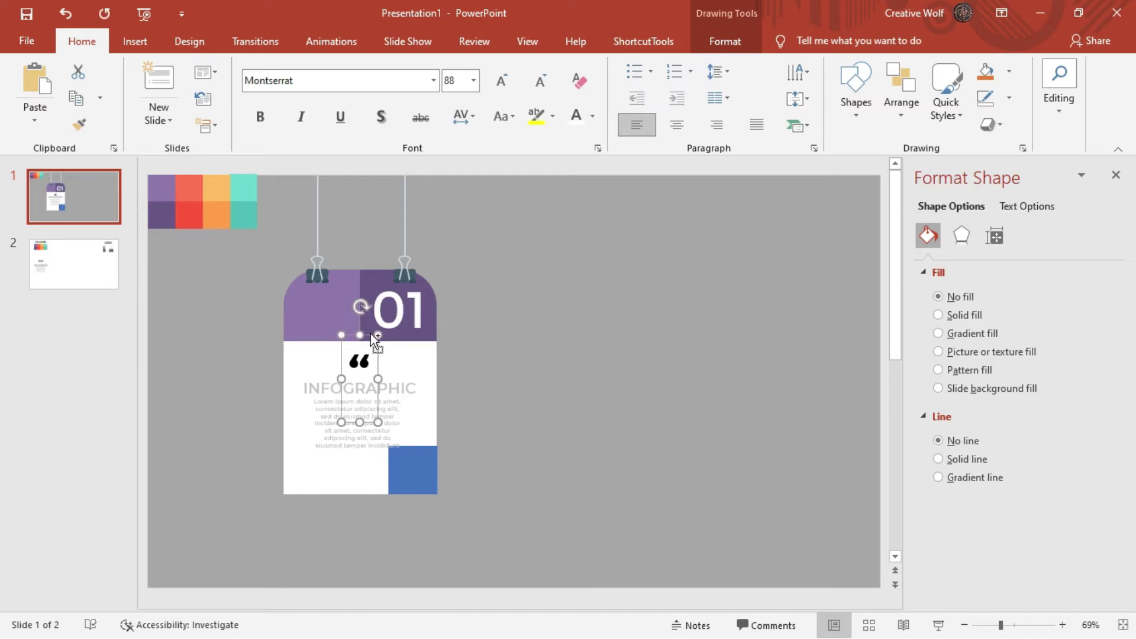
click(712, 41)
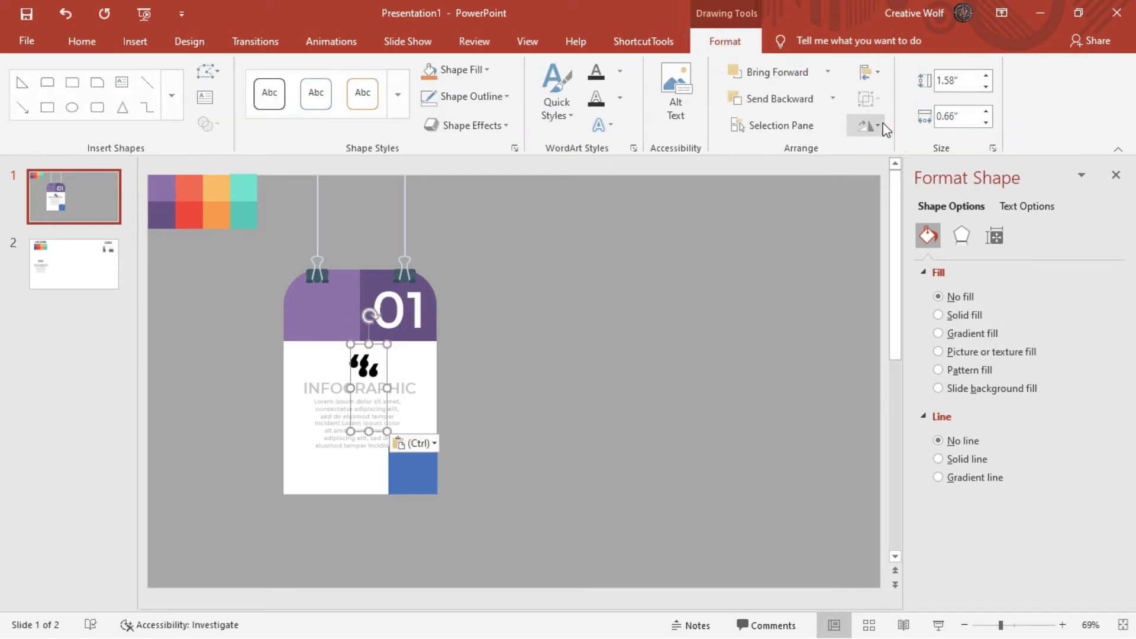
click(868, 125)
click(878, 190)
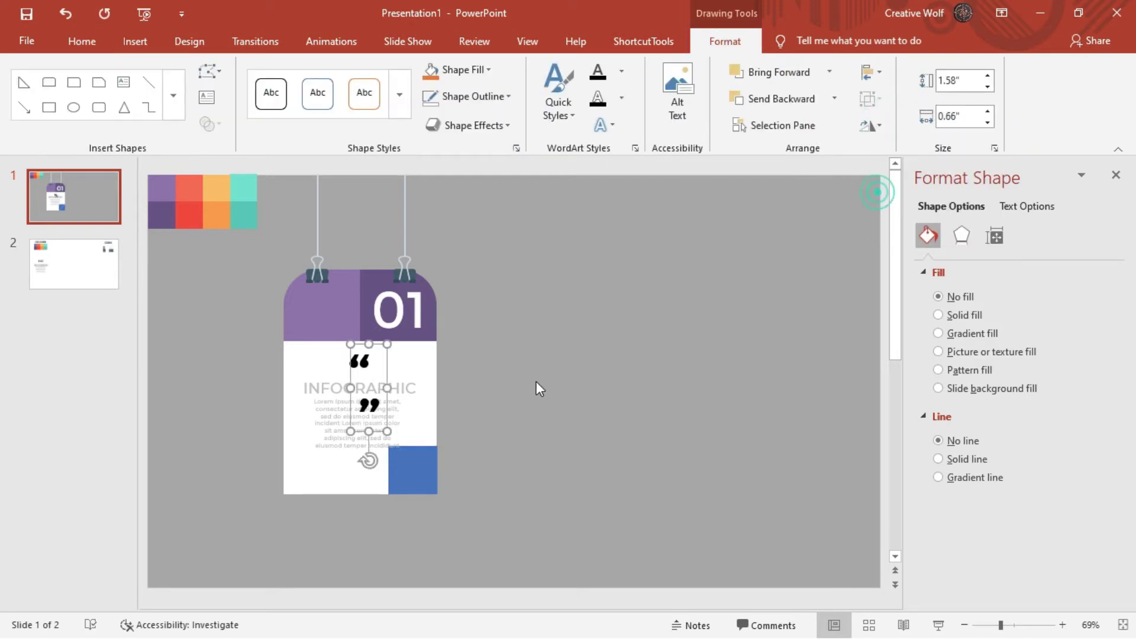
drag(388, 376, 382, 436)
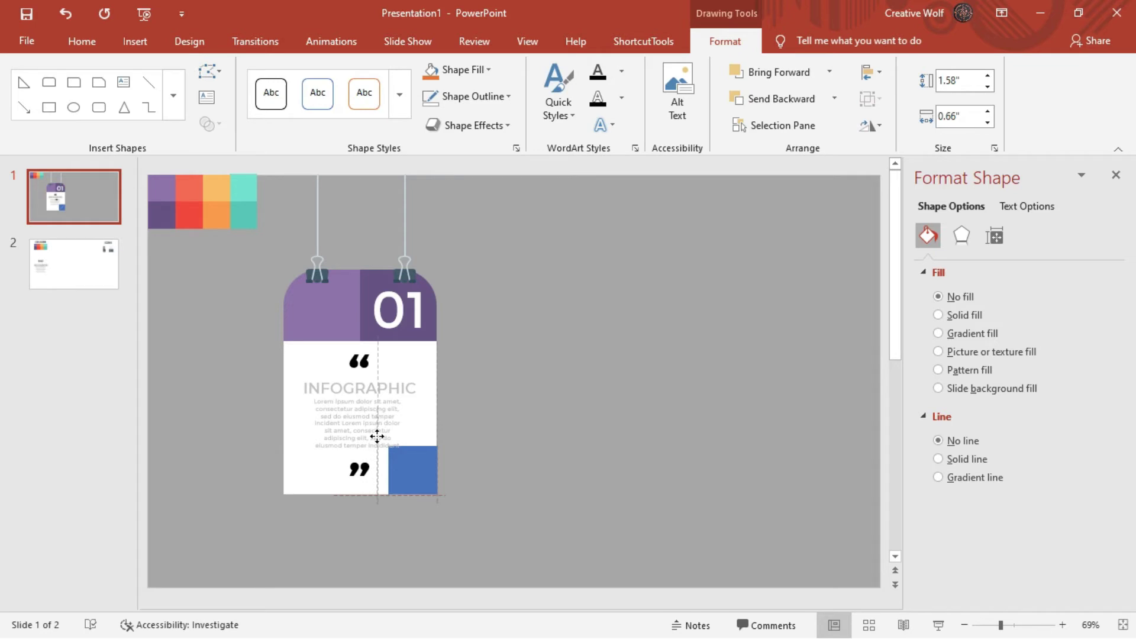
shift+click(360, 368)
click(880, 81)
click(875, 115)
click(635, 216)
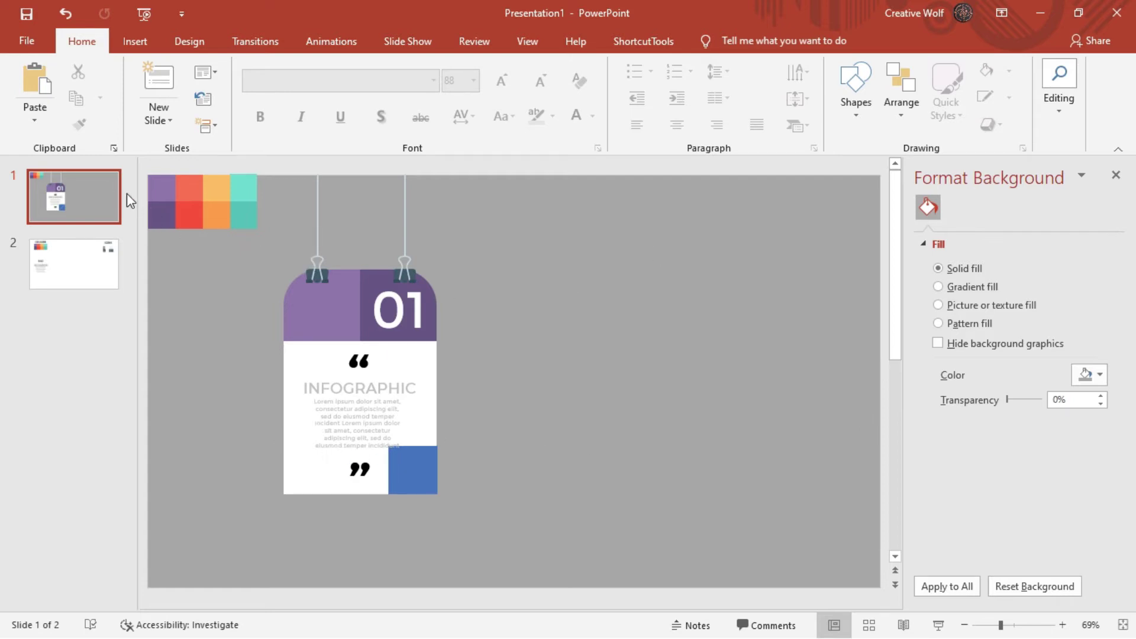
- Duplicate slide 1 and return to the first slide
right_click(97, 187)
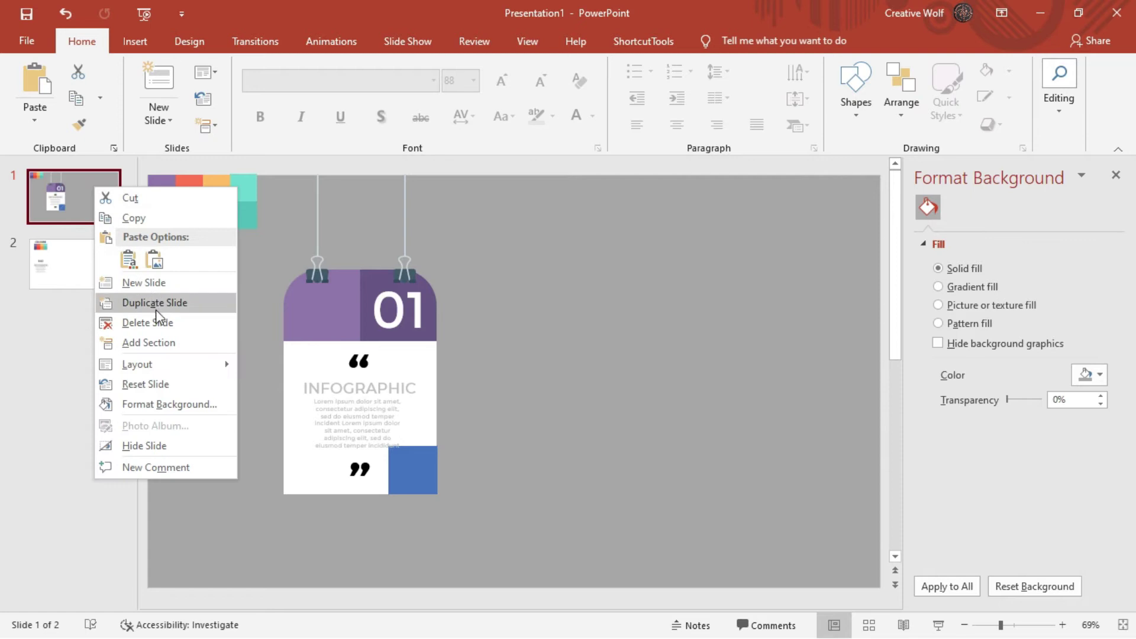
click(156, 310)
click(77, 210)
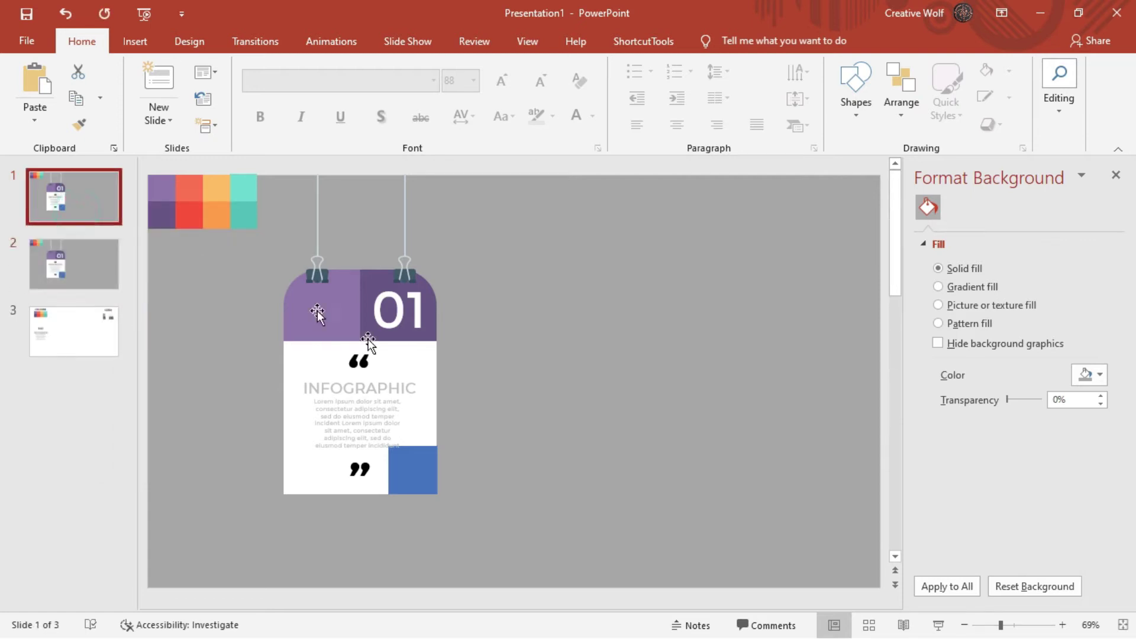
- Subtract the blue square from the white card body to make a folded-corner triangle
click(368, 342)
click(434, 474)
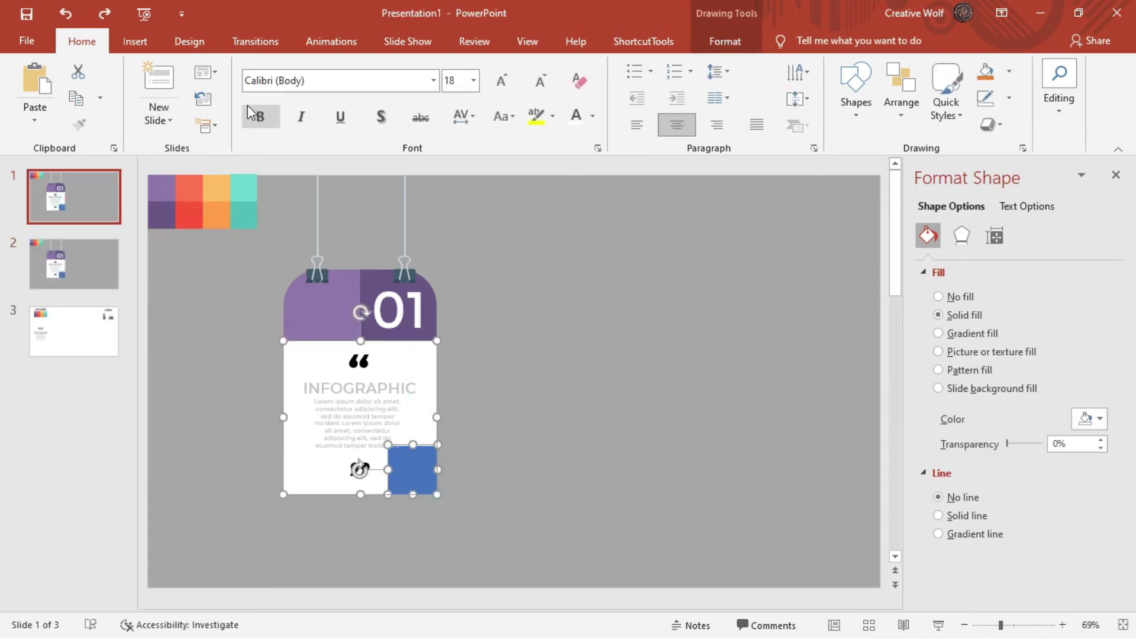
click(725, 41)
click(207, 125)
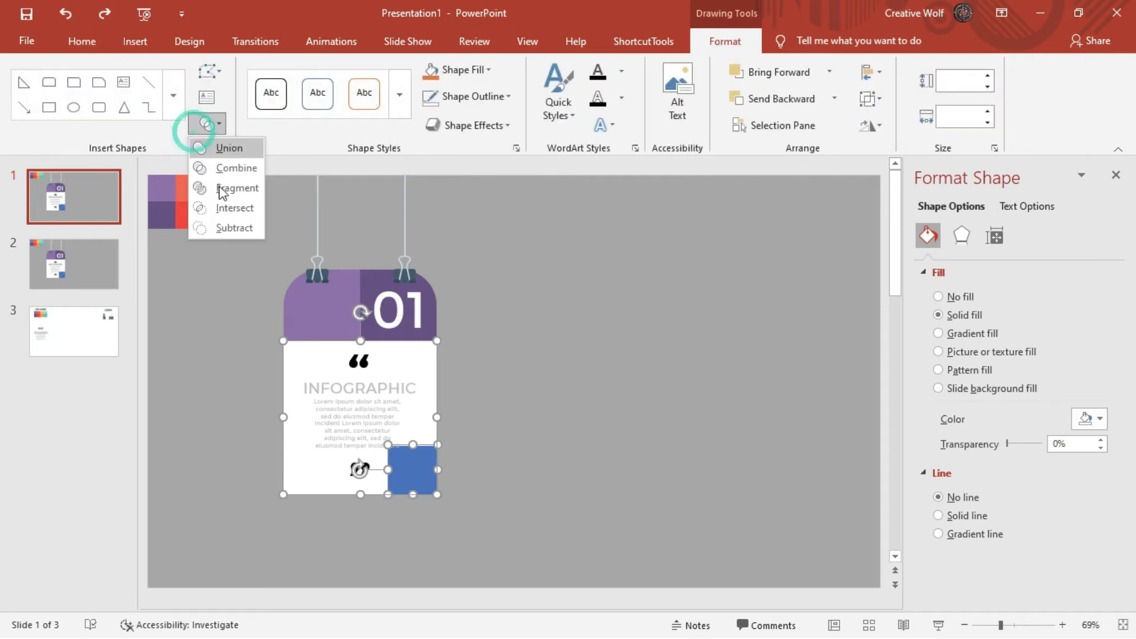
click(213, 225)
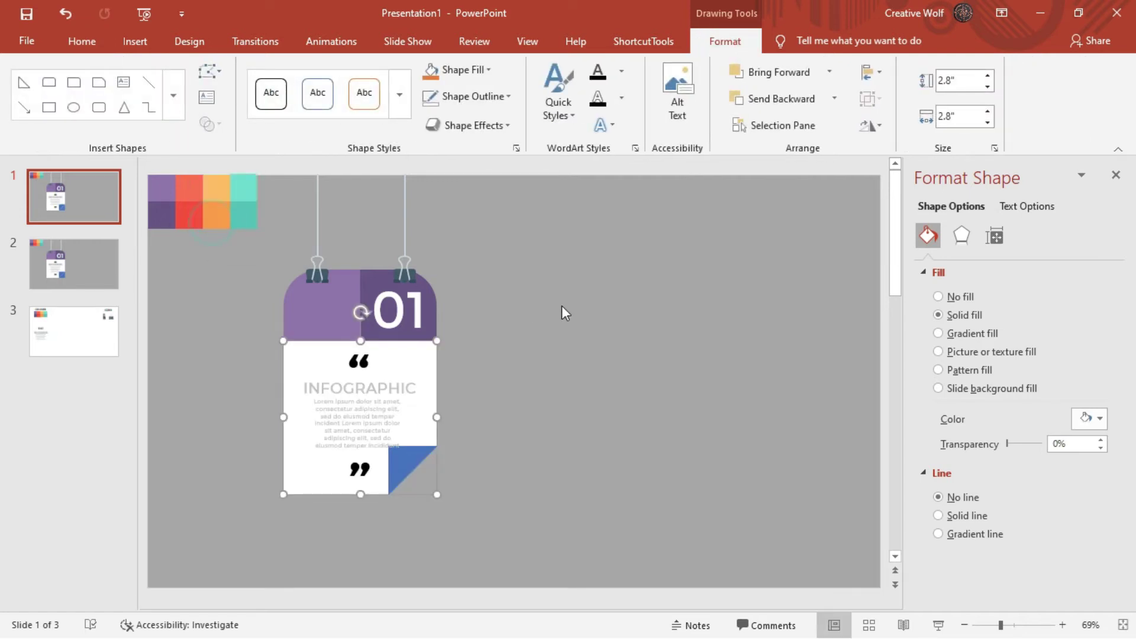
click(562, 307)
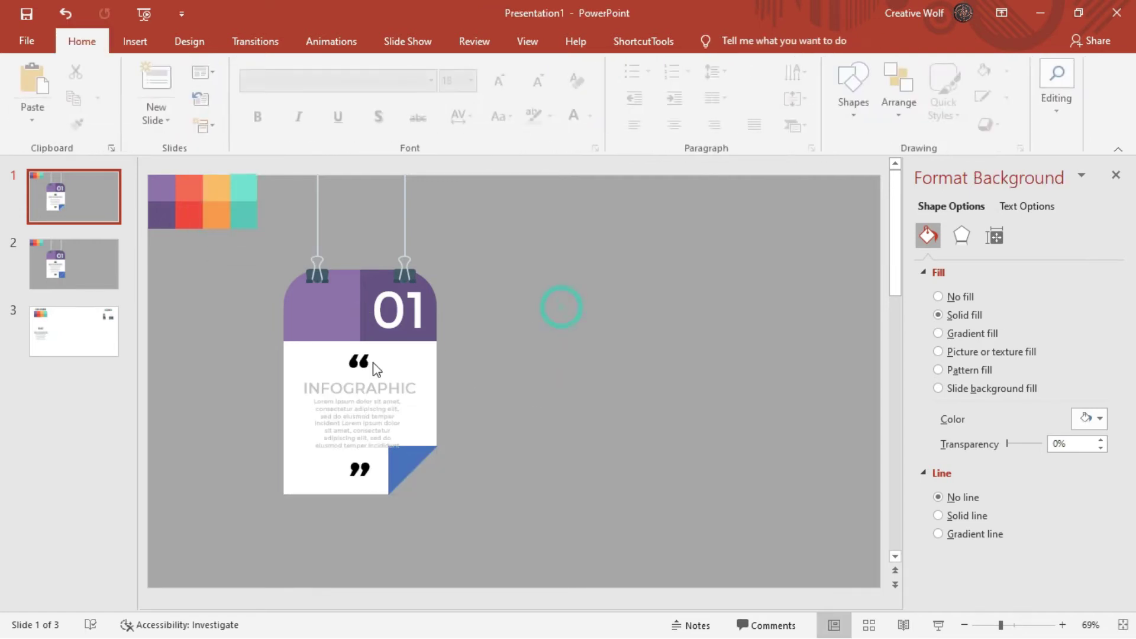
- Copy the purple 01 square's formatting onto the corner triangle with Format Painter
click(376, 289)
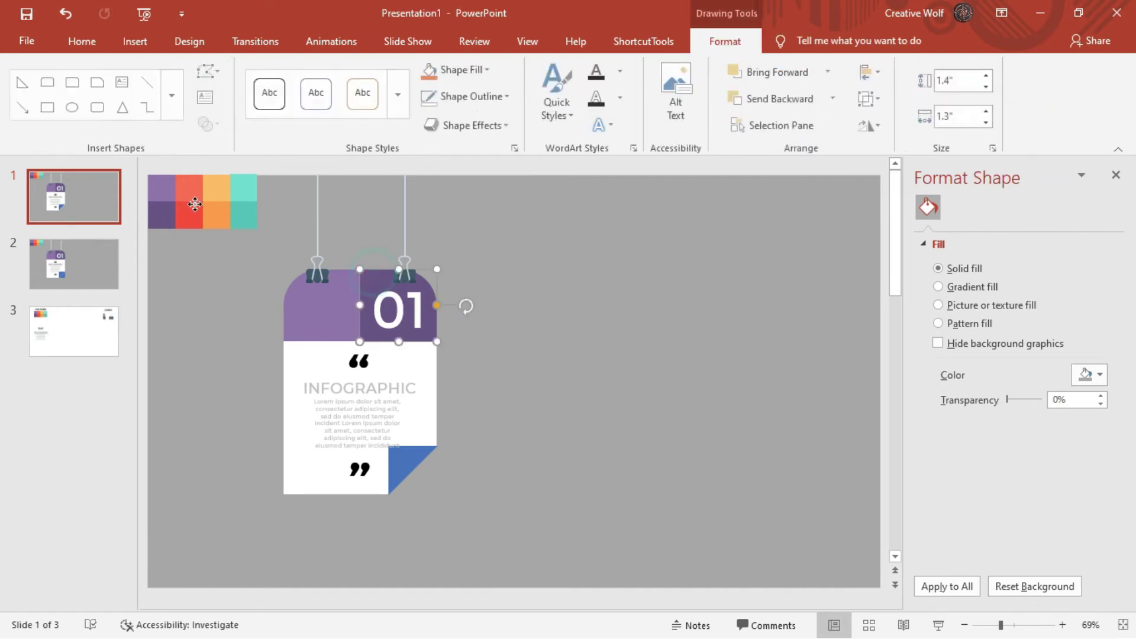
click(77, 54)
click(78, 125)
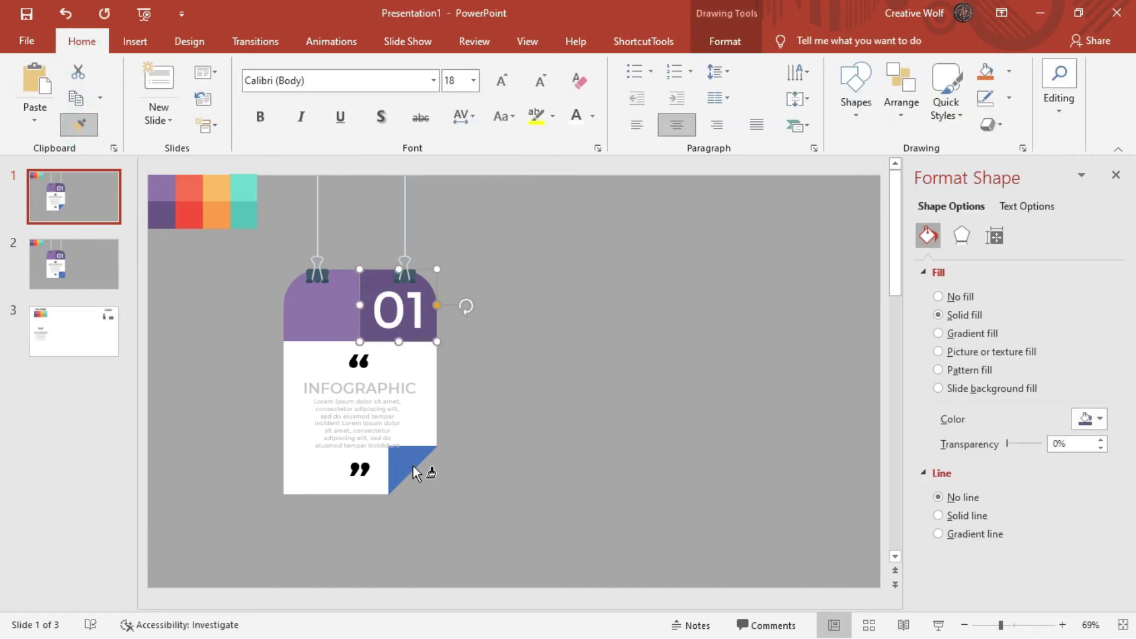
click(413, 467)
click(485, 453)
- Select every part of the card and group it with Ctrl+G
drag(507, 368, 229, 467)
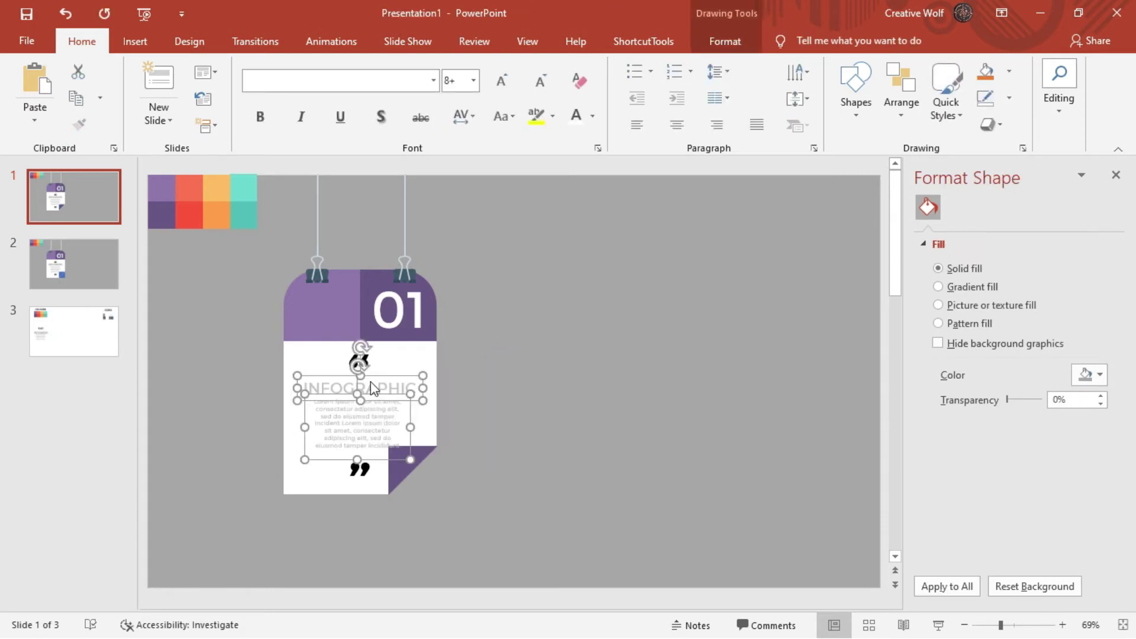
click(509, 354)
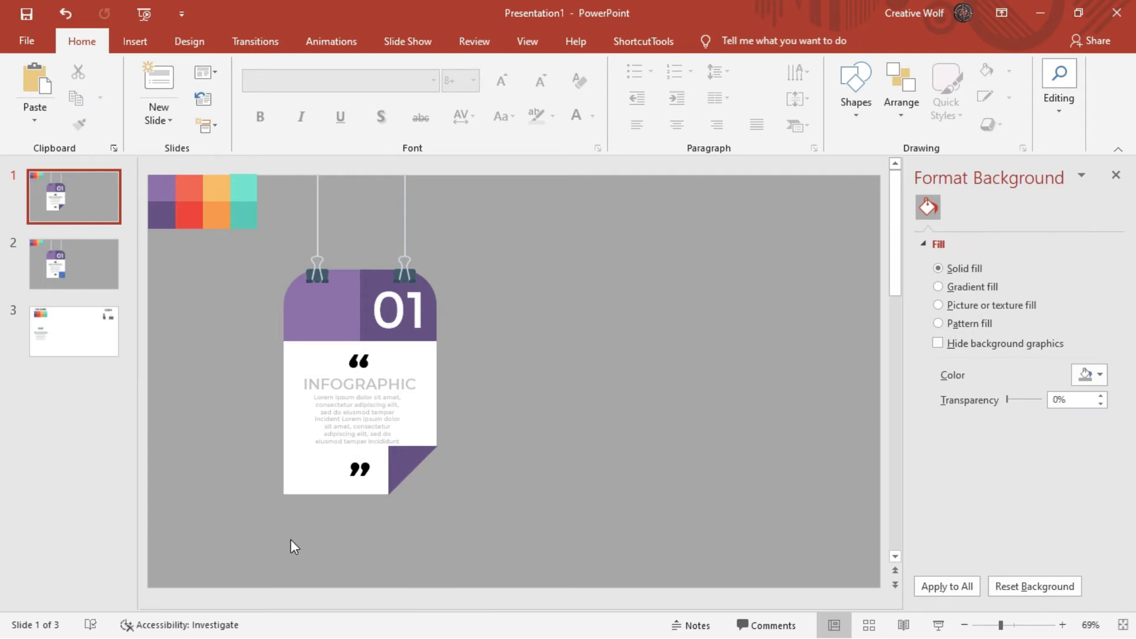
drag(242, 543, 535, 155)
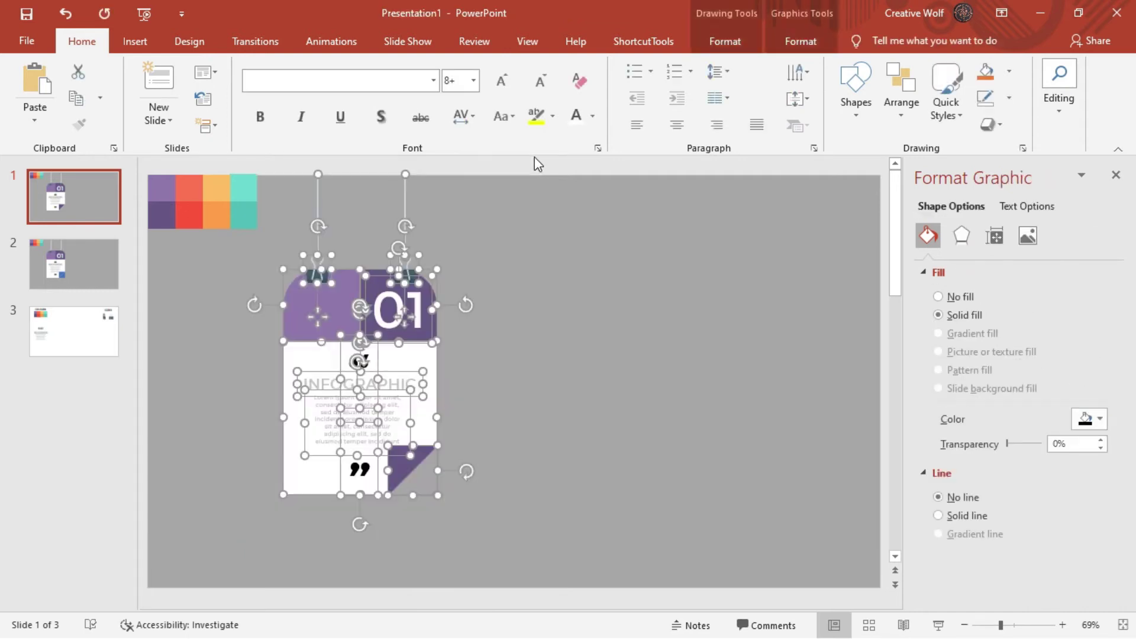
key(ctrl+g)
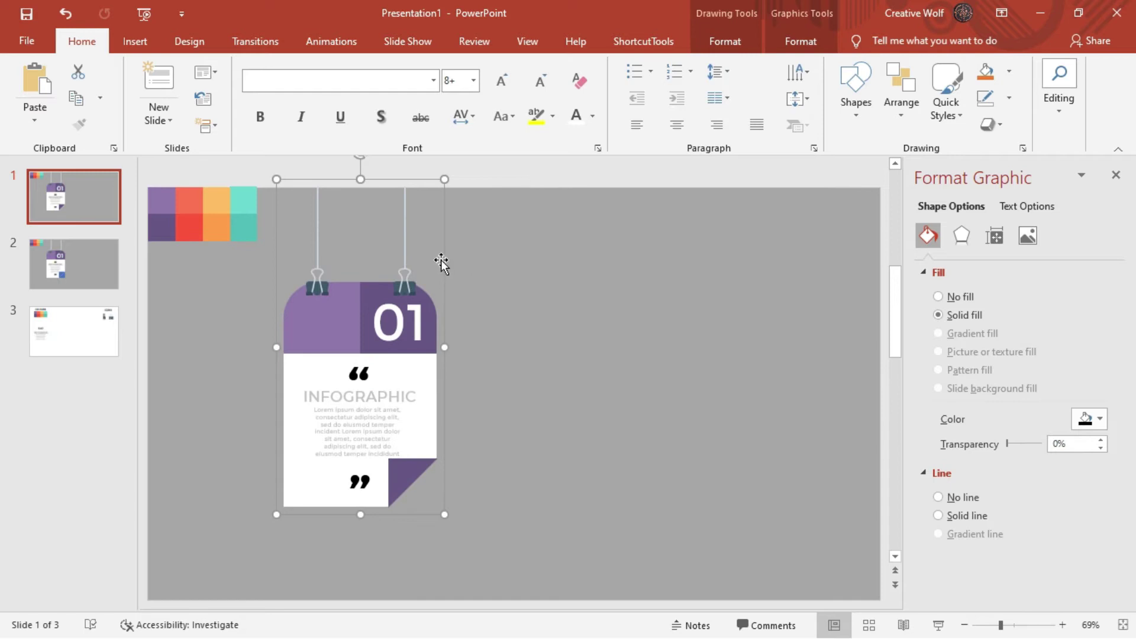
- Copy the card to the right and nudge the left cards into position with arrow keys
drag(445, 259, 790, 246)
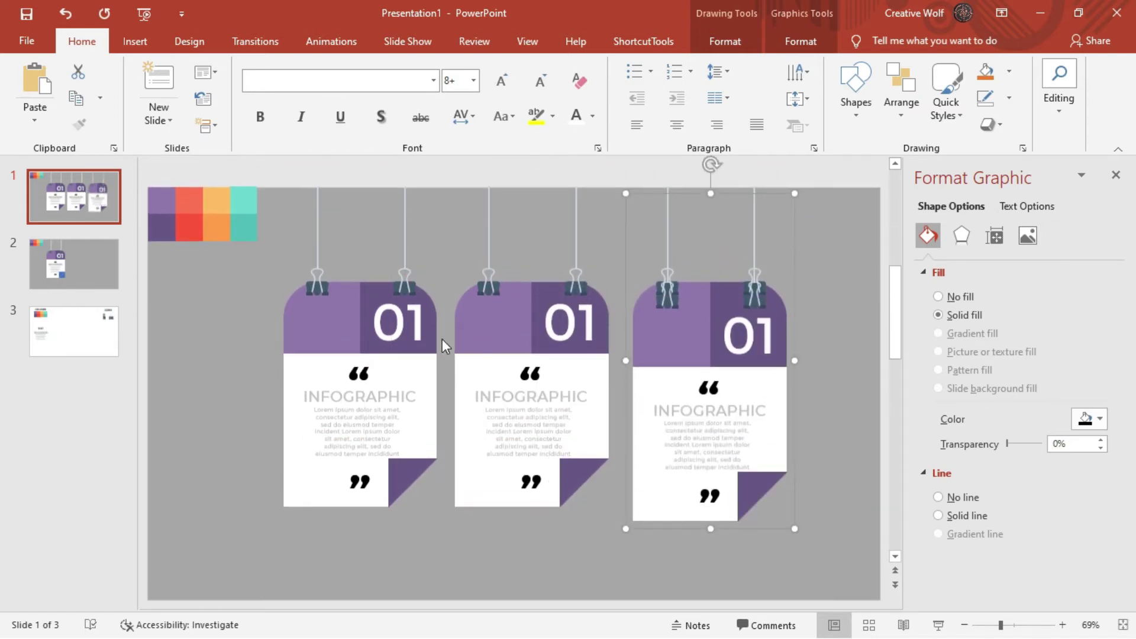
click(414, 328)
shift+click(533, 337)
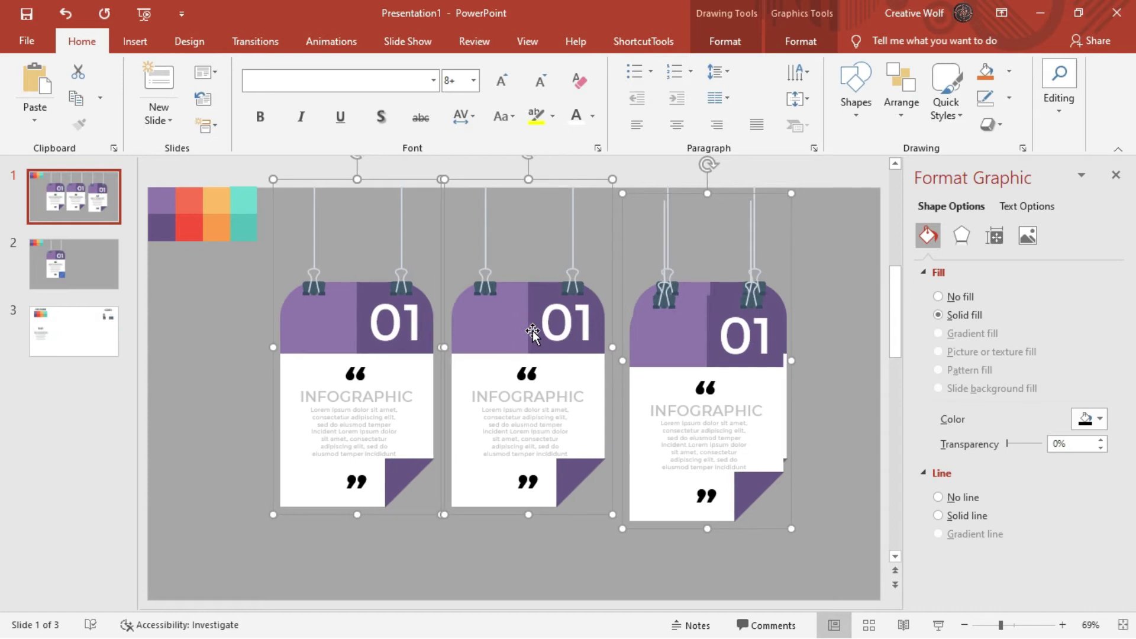
key(Left)
key(Left)
key(Left)
key(Left)
key(Left)
key(Left)
key(Left)
key(Left)
key(Left)
key(Left)
key(Left)
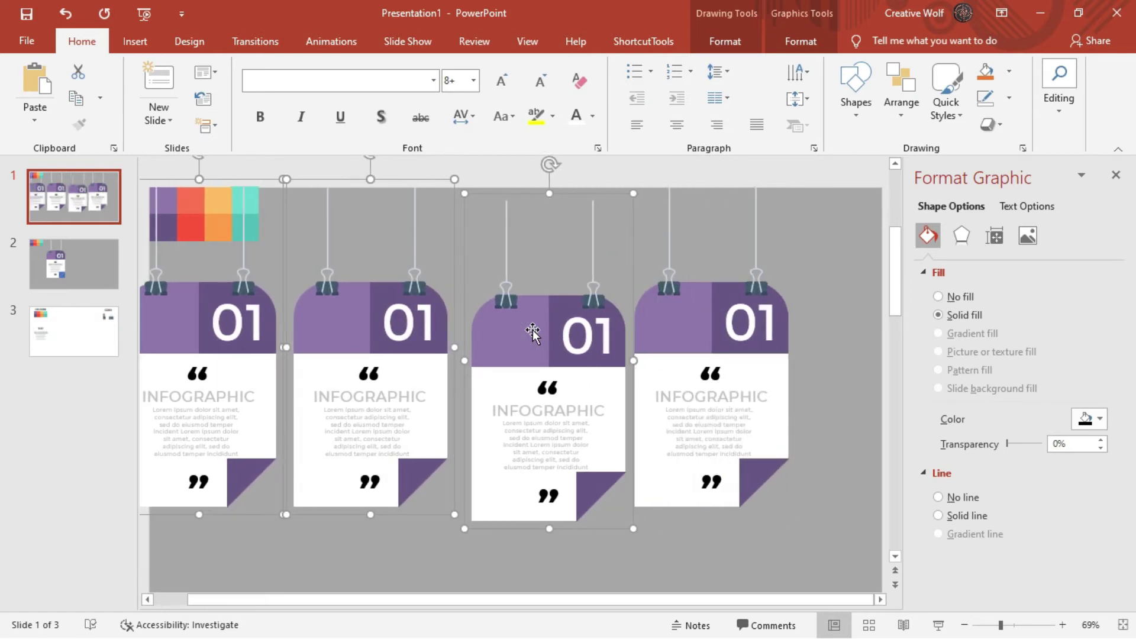
key(Right)
key(Right)
key(Right)
key(Right)
key(Right)
key(Right)
key(Right)
key(Right)
key(Right)
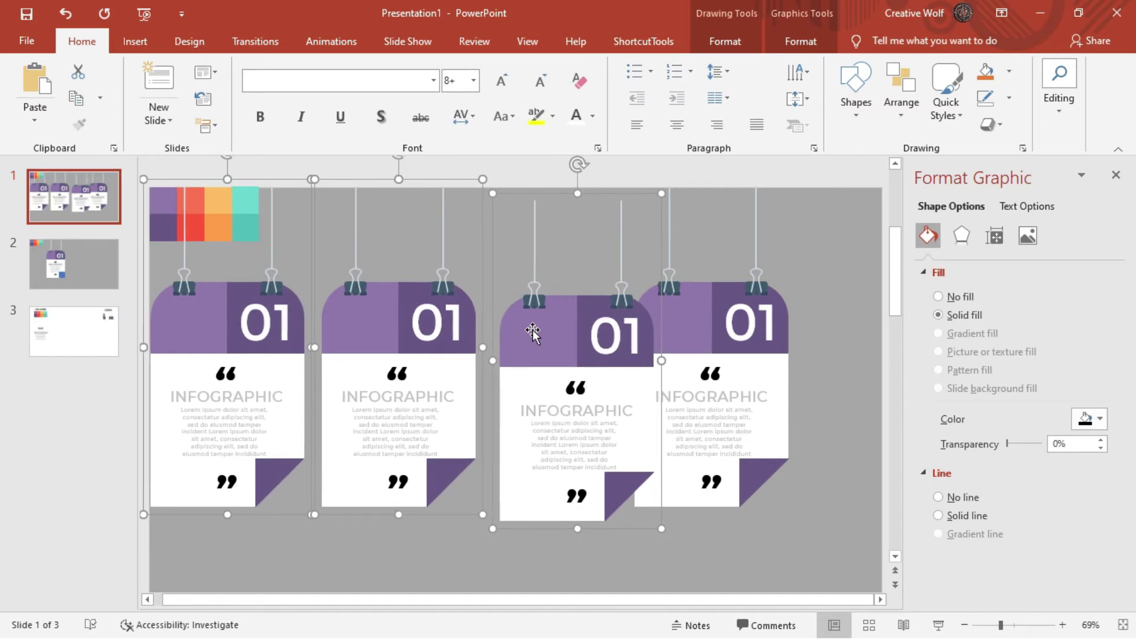
key(Right)
key(Right)
- Move the rightmost card slightly right, then select all four cards
click(706, 271)
click(773, 251)
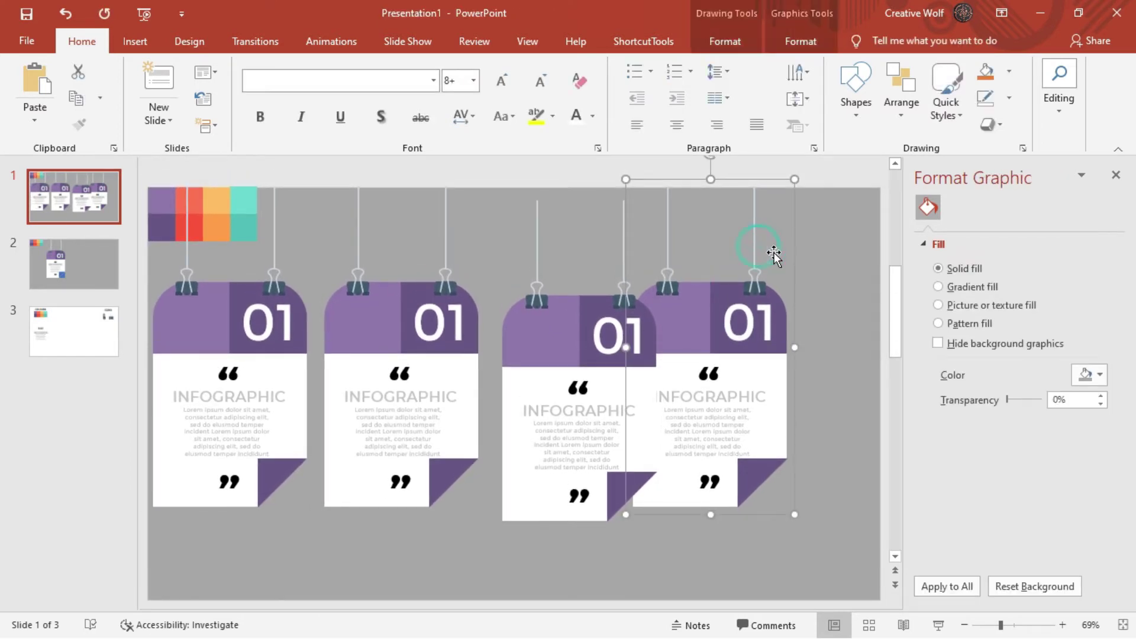
drag(790, 246, 842, 246)
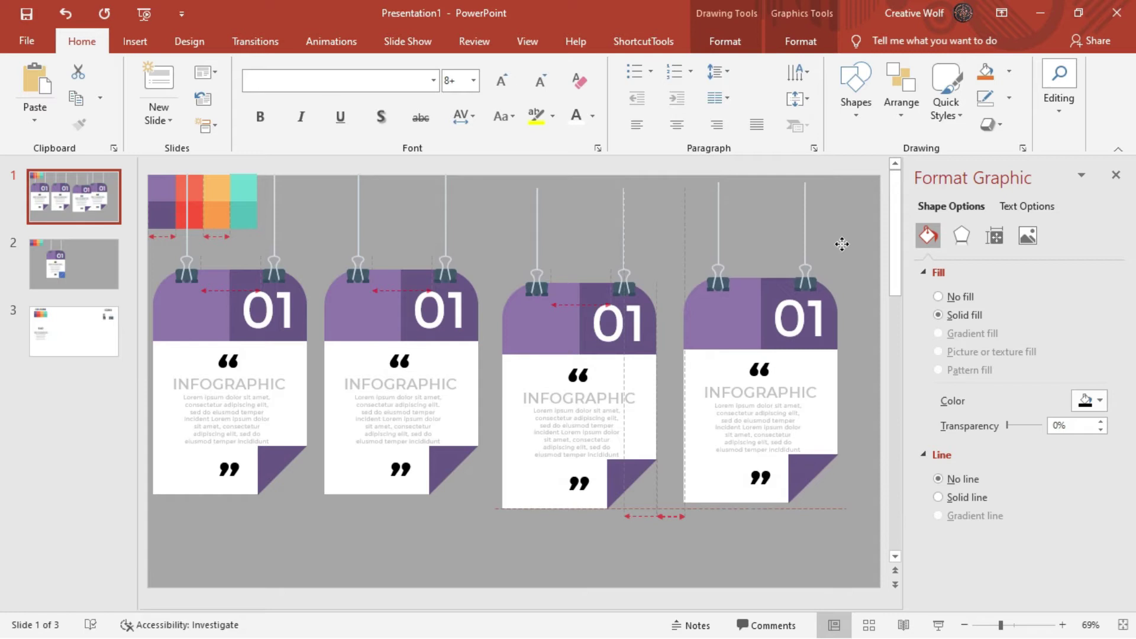
shift+click(580, 308)
shift+click(334, 343)
shift+click(203, 335)
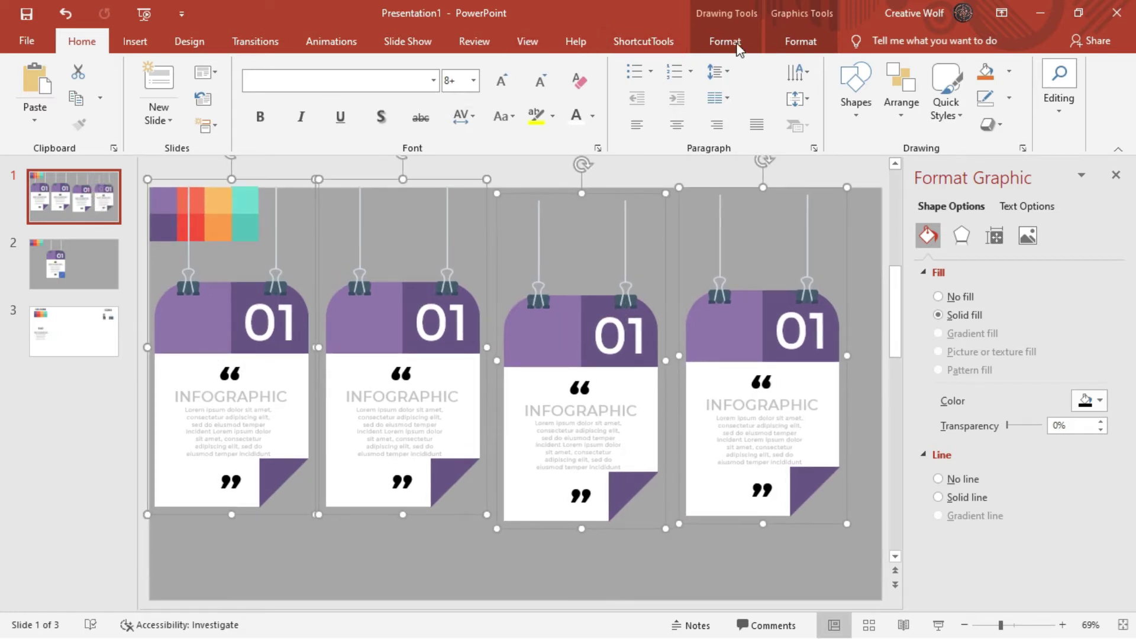
- Align the tops of the four cards and distribute them horizontally
click(730, 41)
click(886, 76)
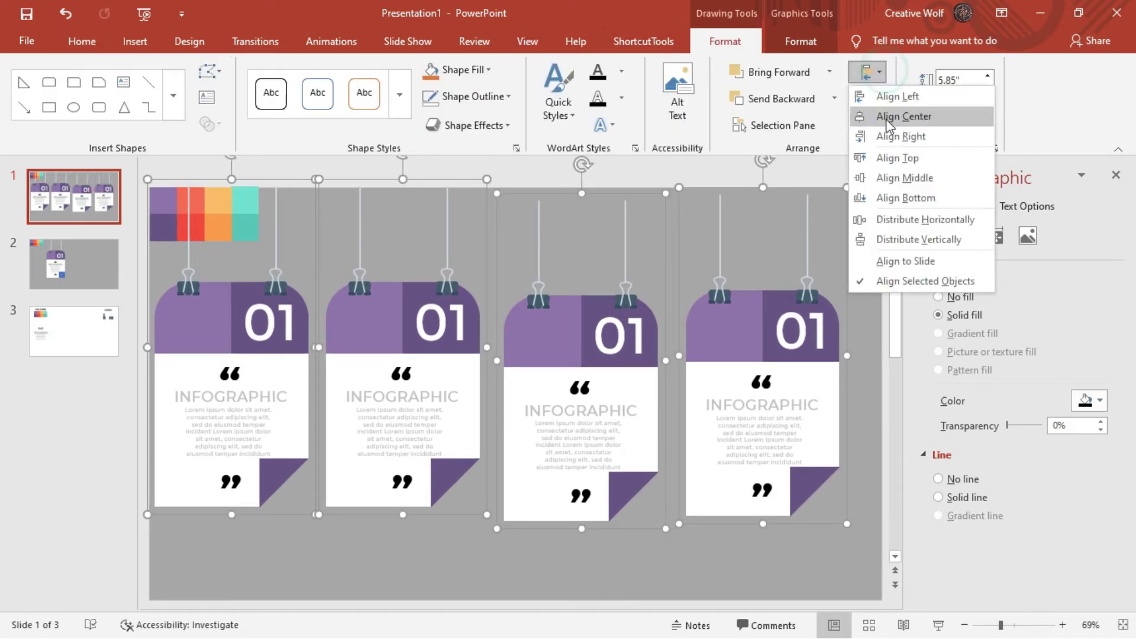
click(886, 155)
click(884, 75)
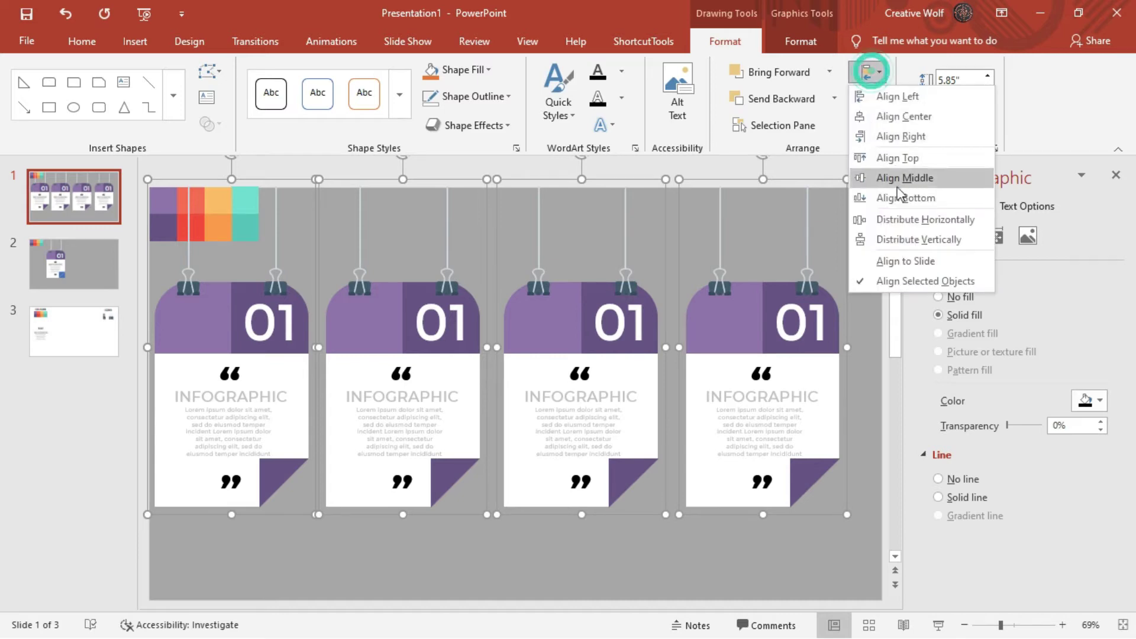
click(889, 219)
click(900, 232)
- Group the cards, center the group on the slide, then ungroup them
key(ctrl+g)
click(872, 73)
click(892, 118)
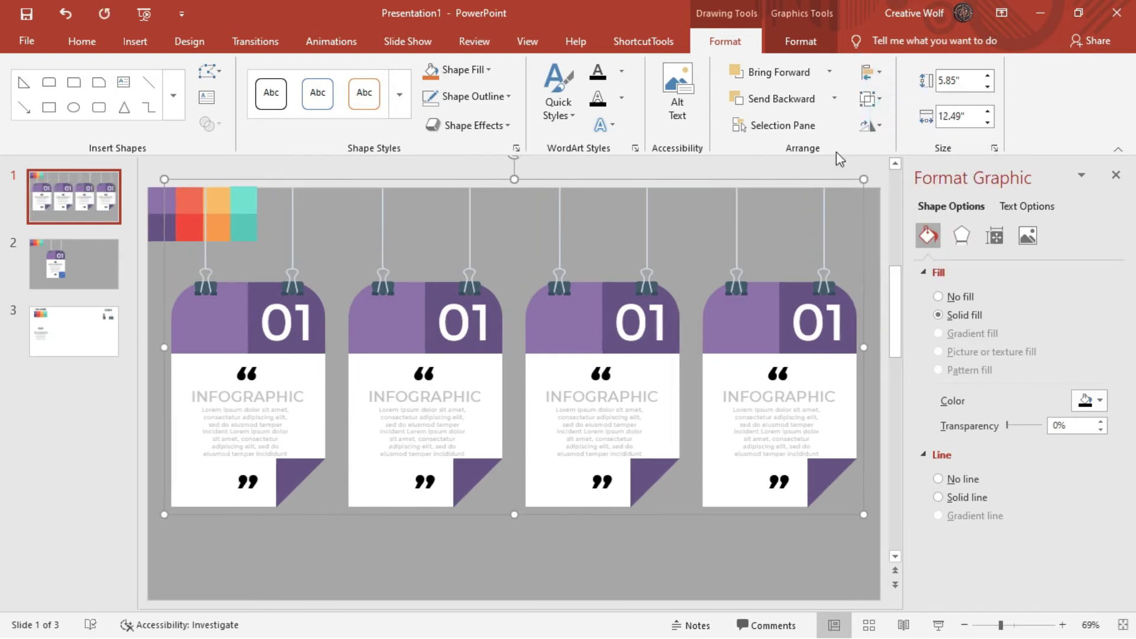
key(ctrl+shift+g)
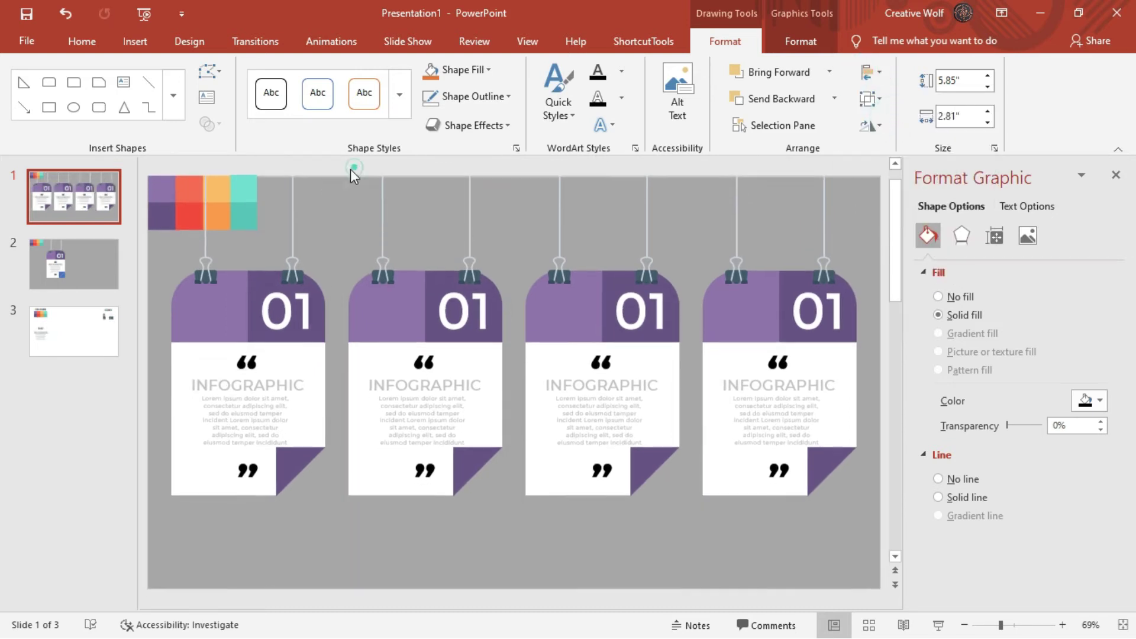
click(251, 213)
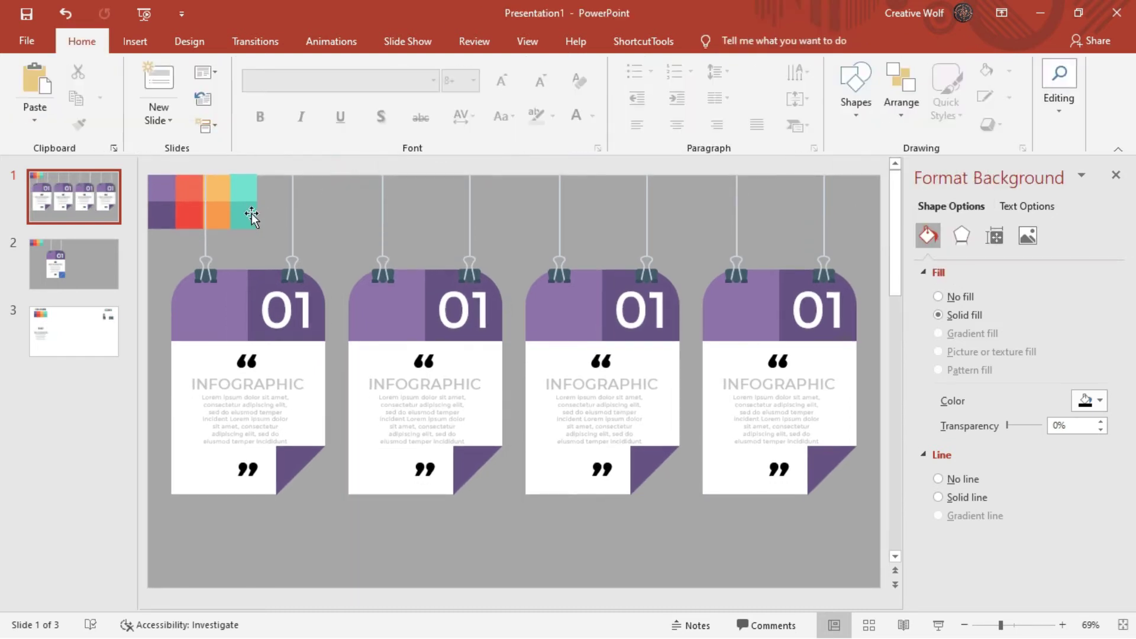
- Change the second, third and fourth card numbers from 01 to 02, 03 and 04
click(489, 302)
key(BackSpace)
text(2)
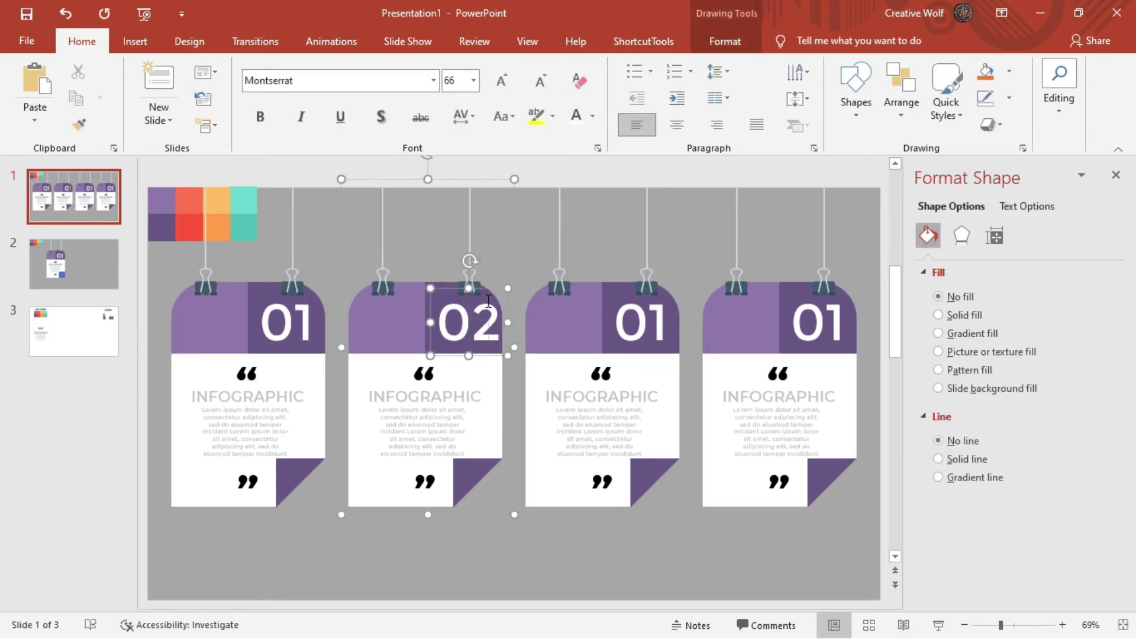
click(667, 324)
key(BackSpace)
text(3)
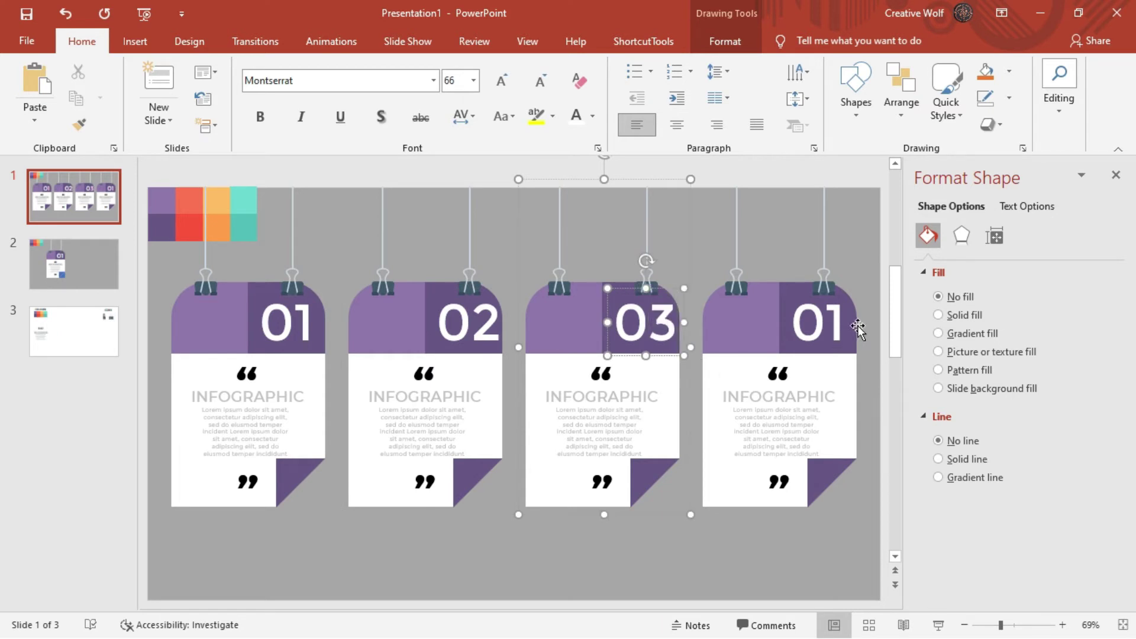
click(840, 318)
key(BackSpace)
text(4)
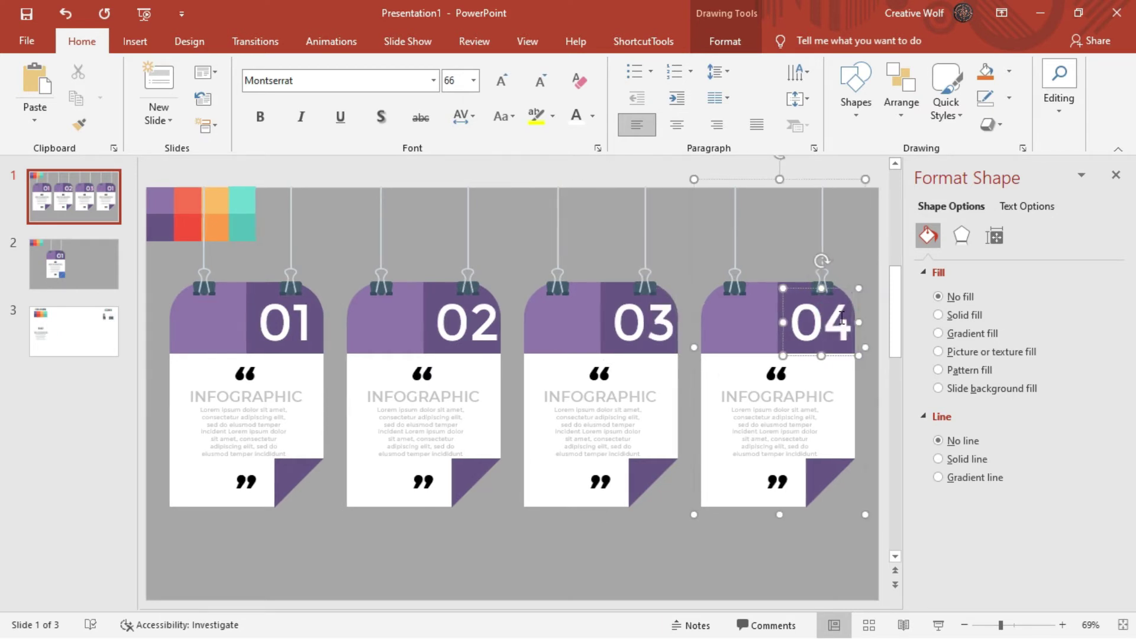
key(ctrl+a)
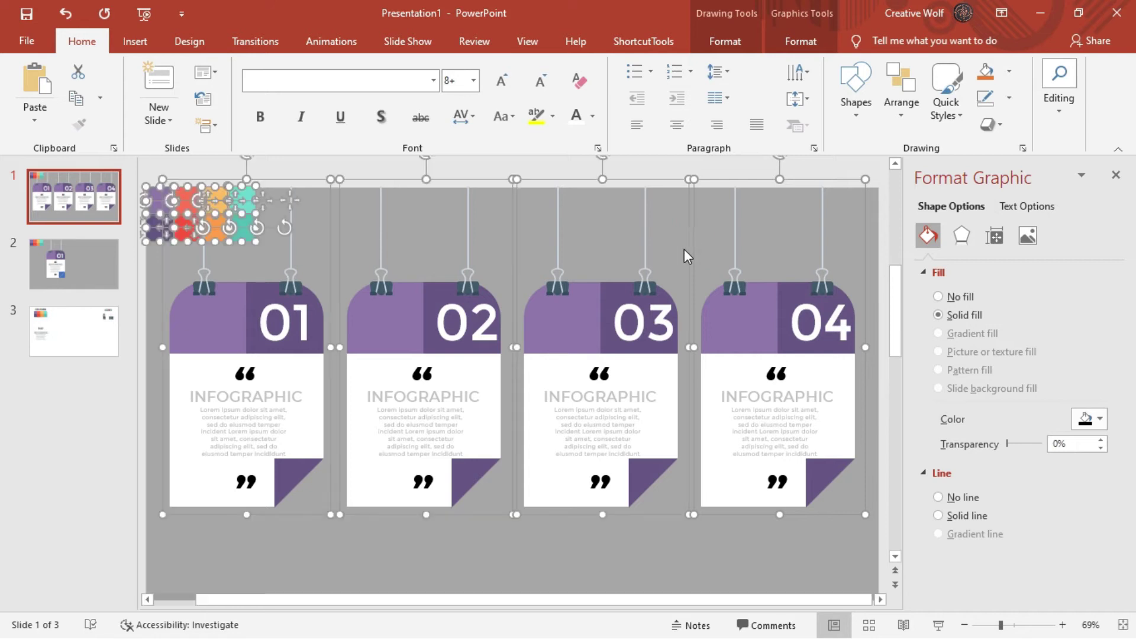
- Paint the top-left pieces of cards 02, 03 and 04 red, orange and teal
click(684, 249)
scroll(683, 248, down, 1)
key(ctrl+a)
click(694, 209)
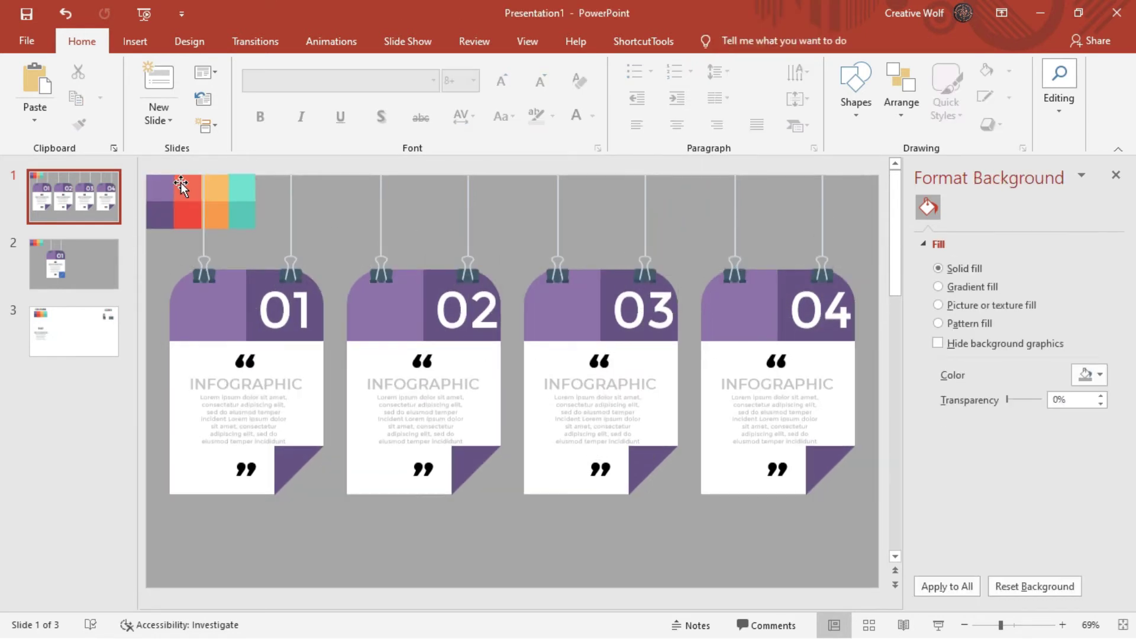
click(181, 186)
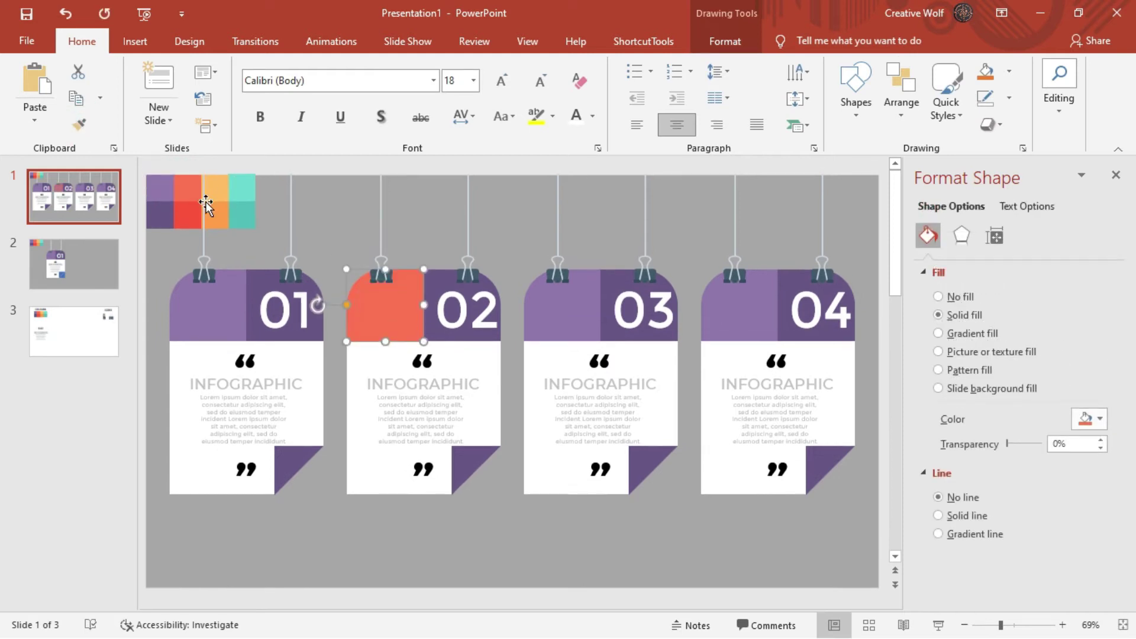
click(218, 198)
click(79, 123)
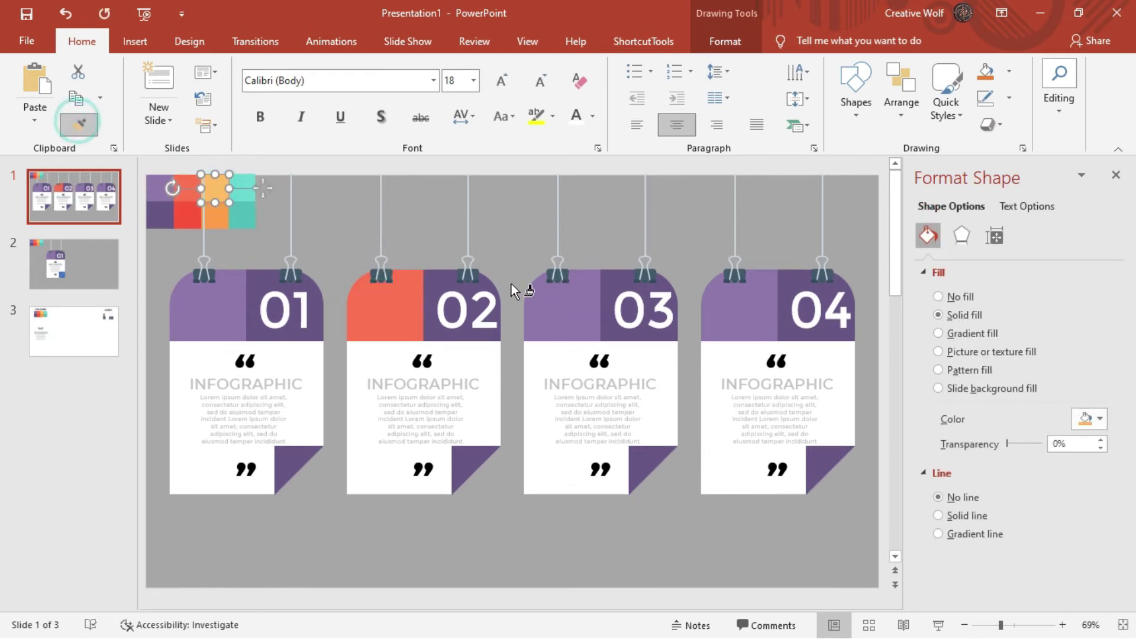
click(528, 301)
click(253, 188)
click(79, 126)
click(726, 313)
- Paint card 02's top-right piece and corner fold red
click(672, 234)
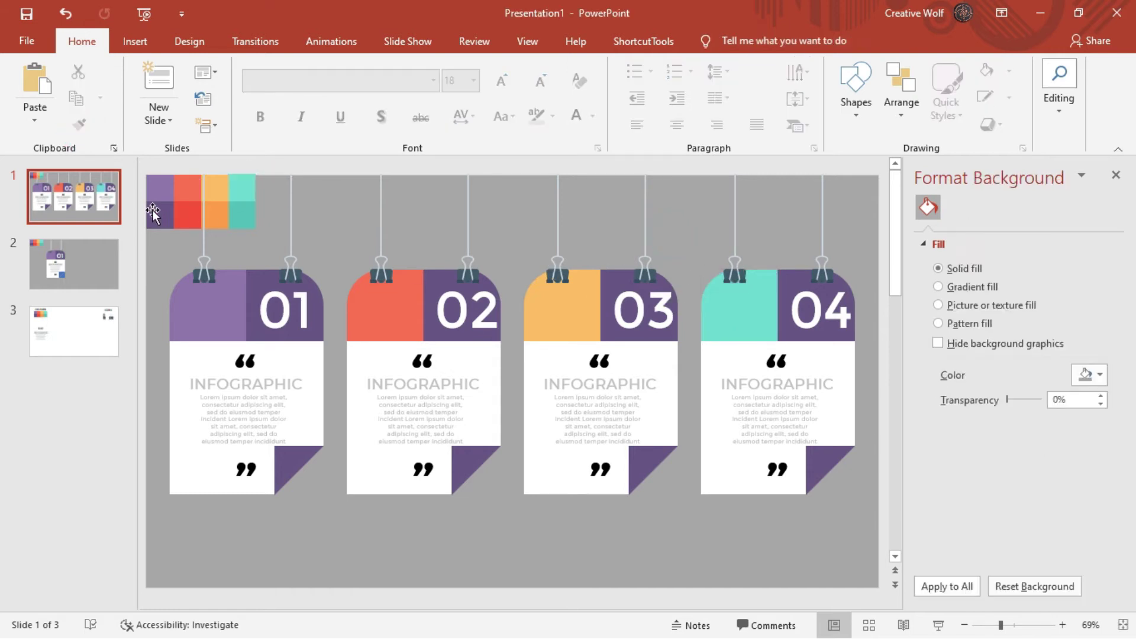
click(176, 218)
click(82, 128)
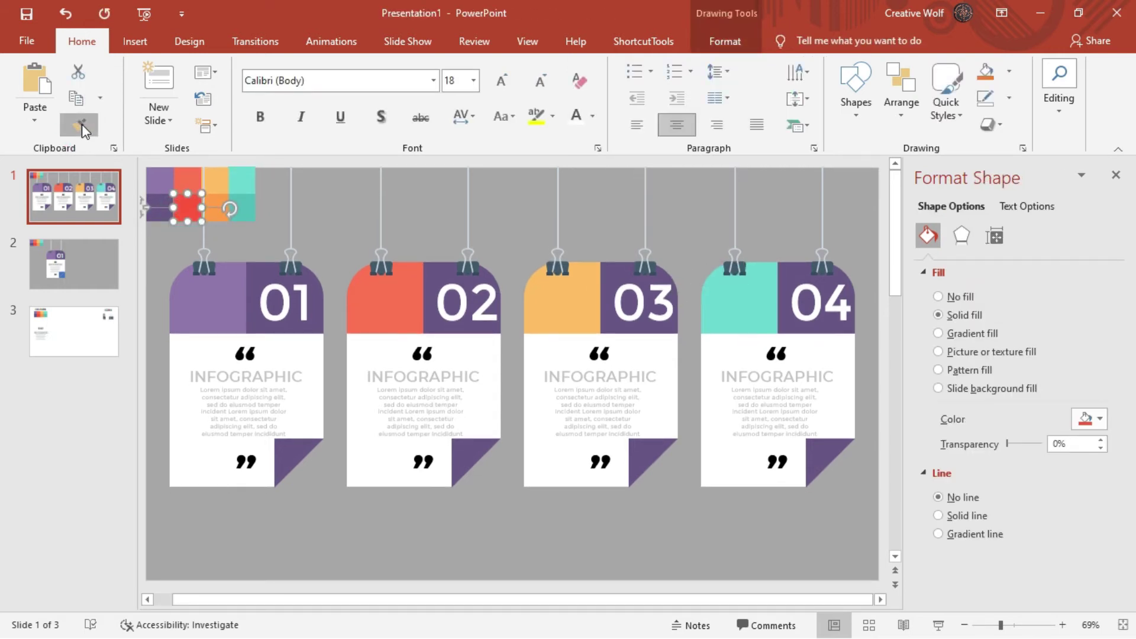
scroll(432, 262, up, 1)
click(445, 279)
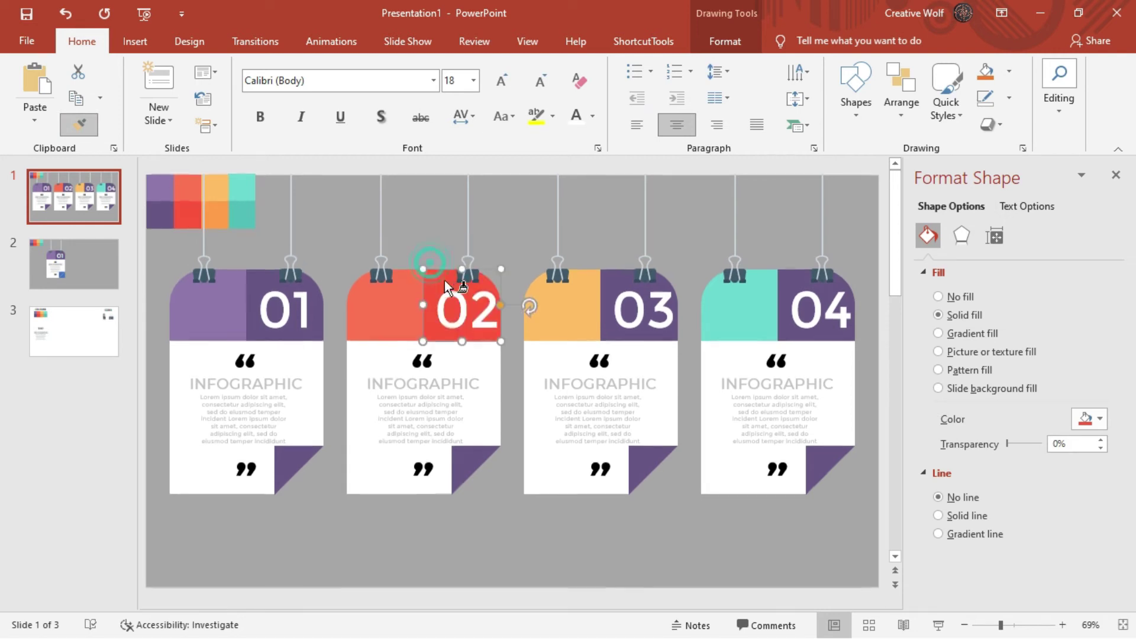
click(464, 471)
click(419, 216)
- Paint card 03's top-right piece and fold orange, and card 04's teal
click(215, 214)
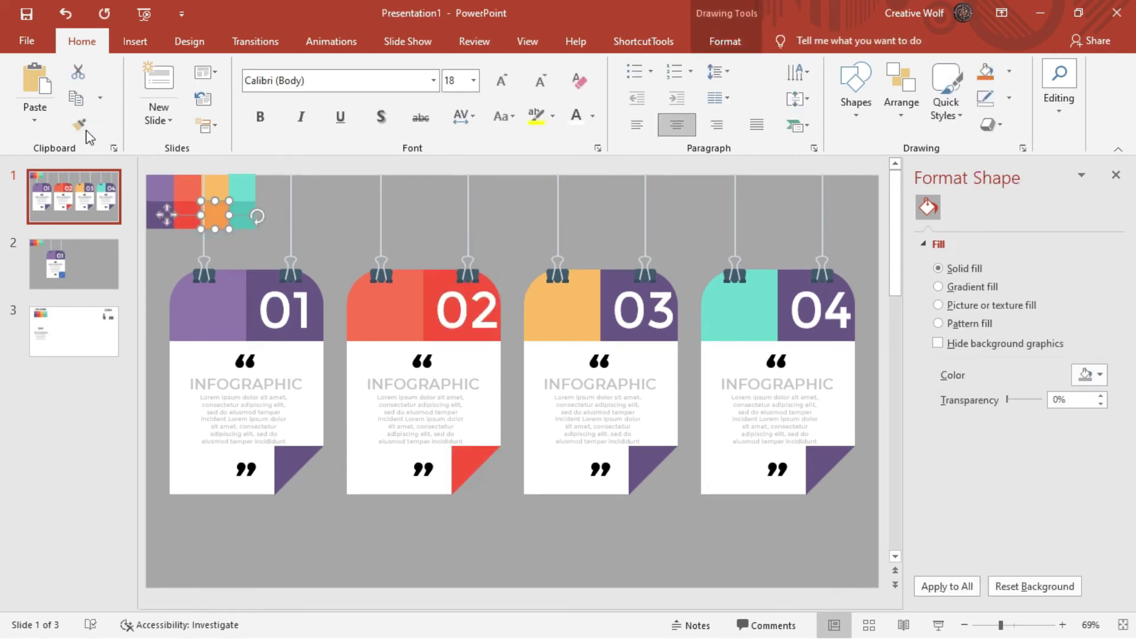
click(85, 128)
click(616, 290)
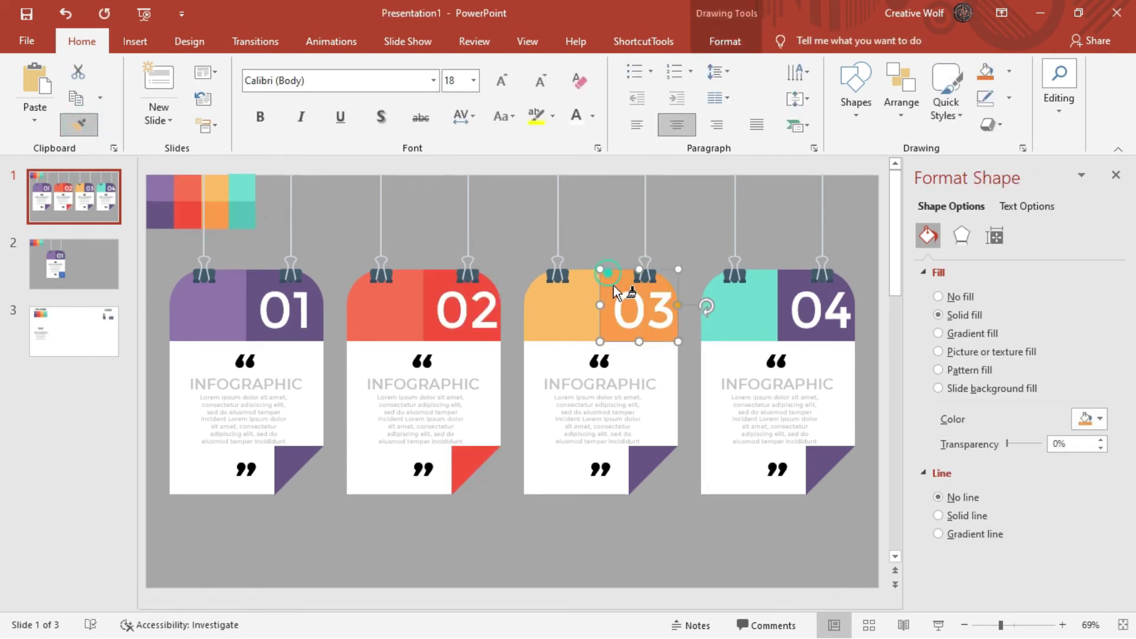
click(651, 456)
click(541, 199)
click(241, 217)
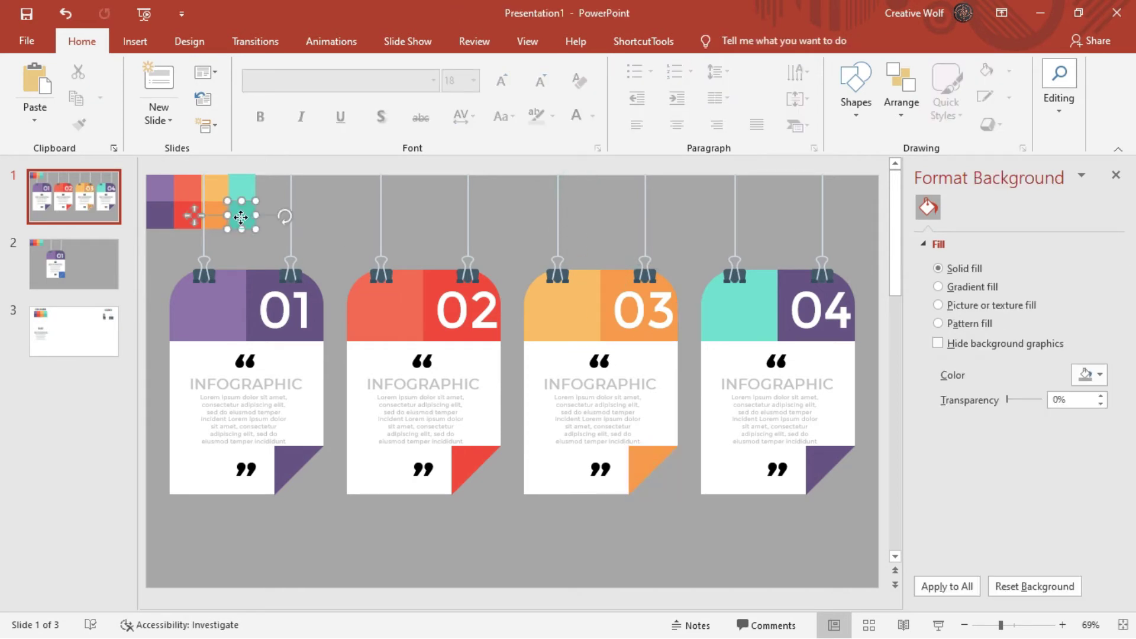
click(79, 124)
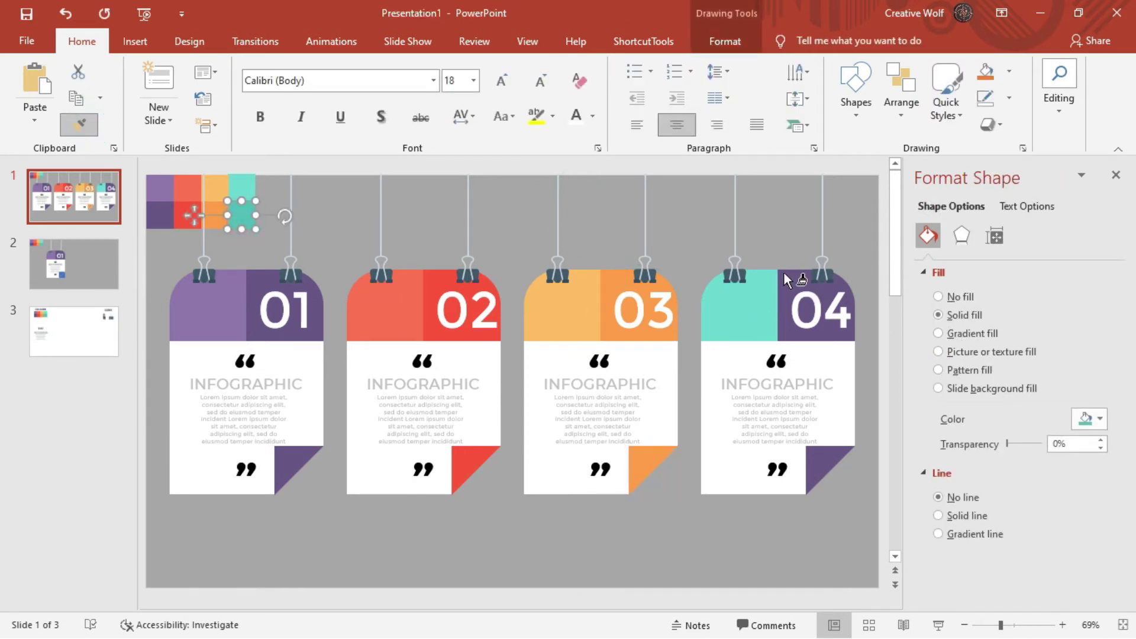
click(783, 271)
click(830, 452)
click(817, 509)
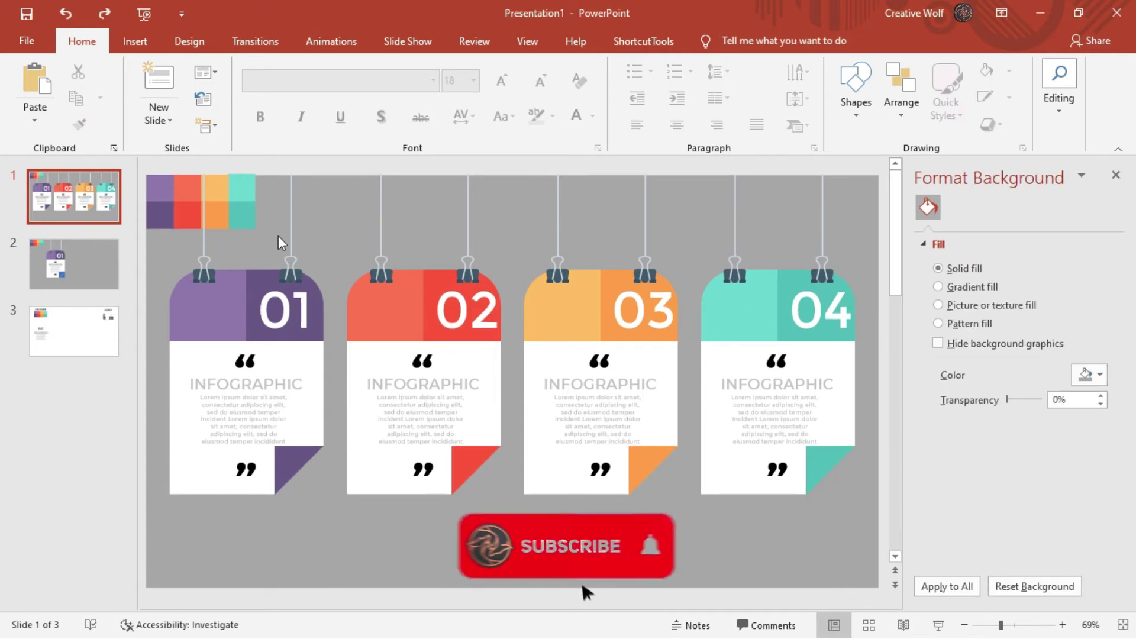
- Remove the colour swatches from slide 1 and switch to slide 2
drag(262, 232, 112, 154)
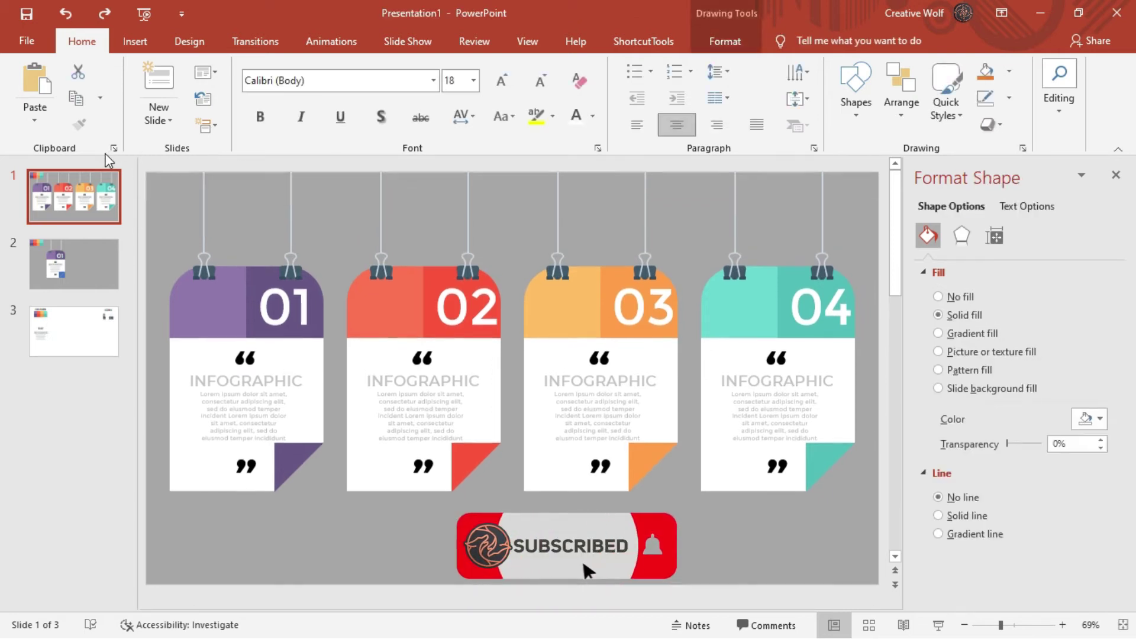
key(ctrl+x)
click(66, 264)
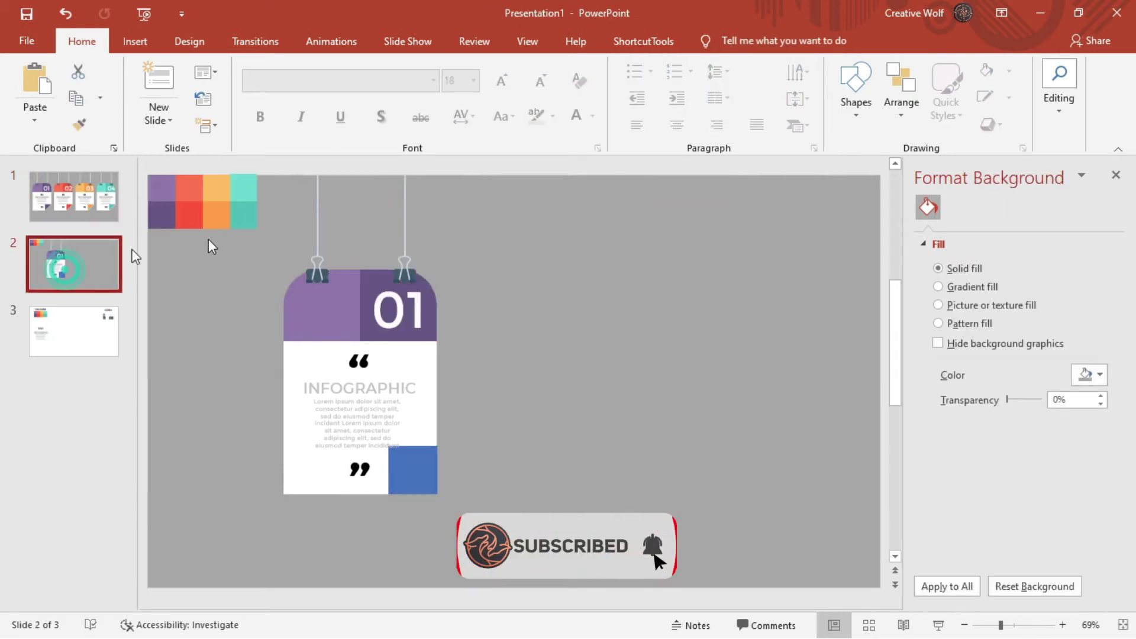
- Delete both hanging strings and binder clips from the slide 2 card
click(318, 227)
key(Delete)
click(318, 269)
key(Delete)
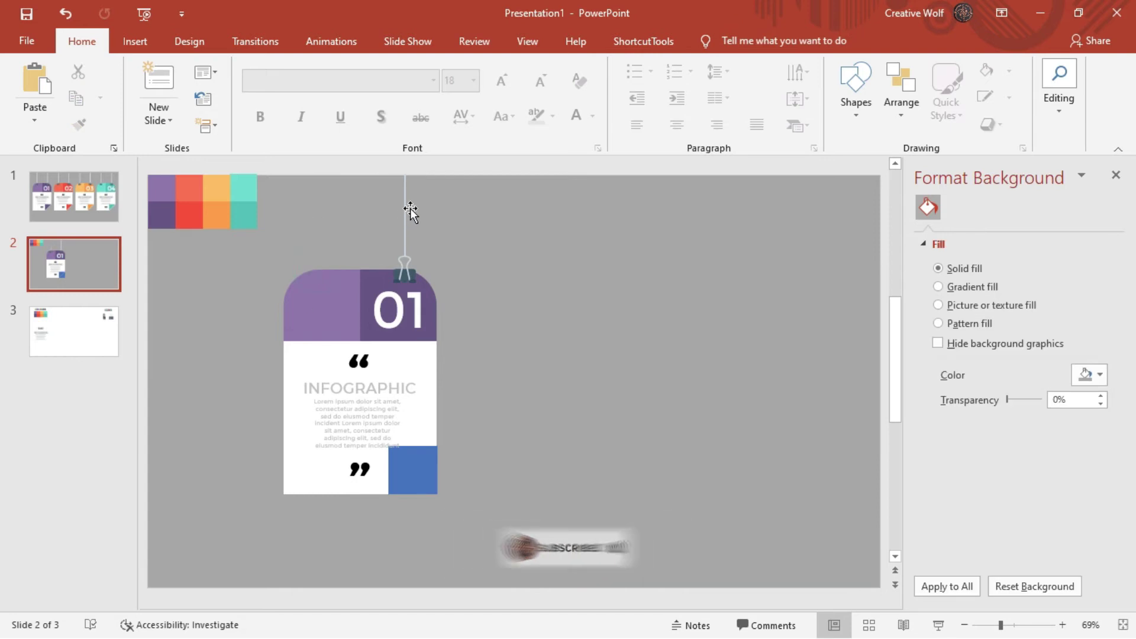
click(410, 208)
key(Delete)
click(404, 269)
key(Delete)
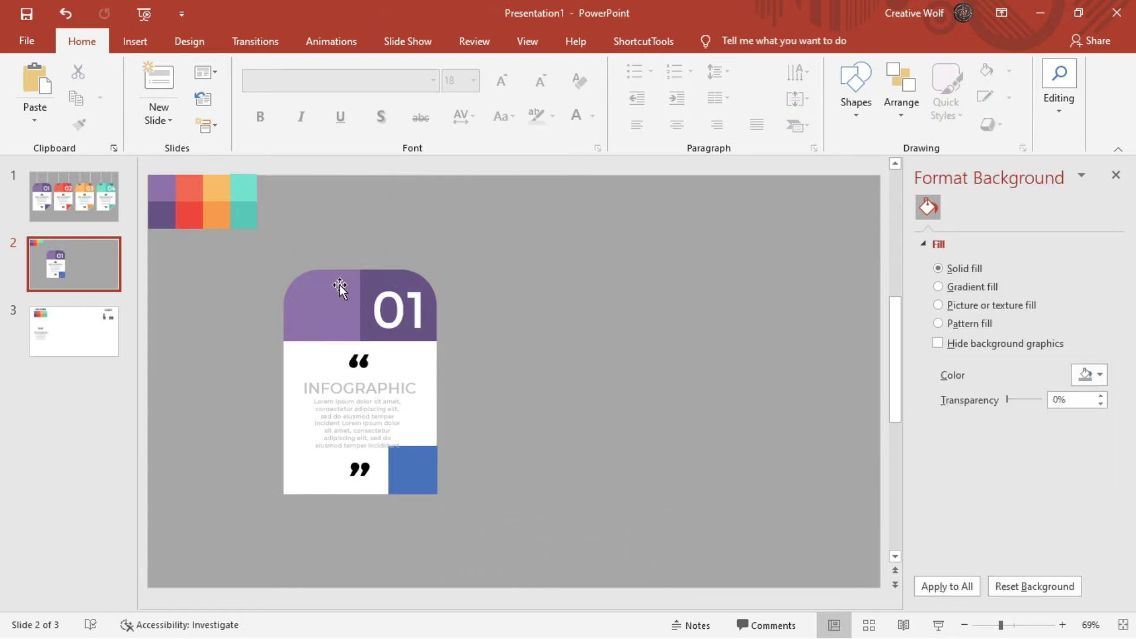
- Delete the blue corner square and the blue triangle beneath it
click(339, 288)
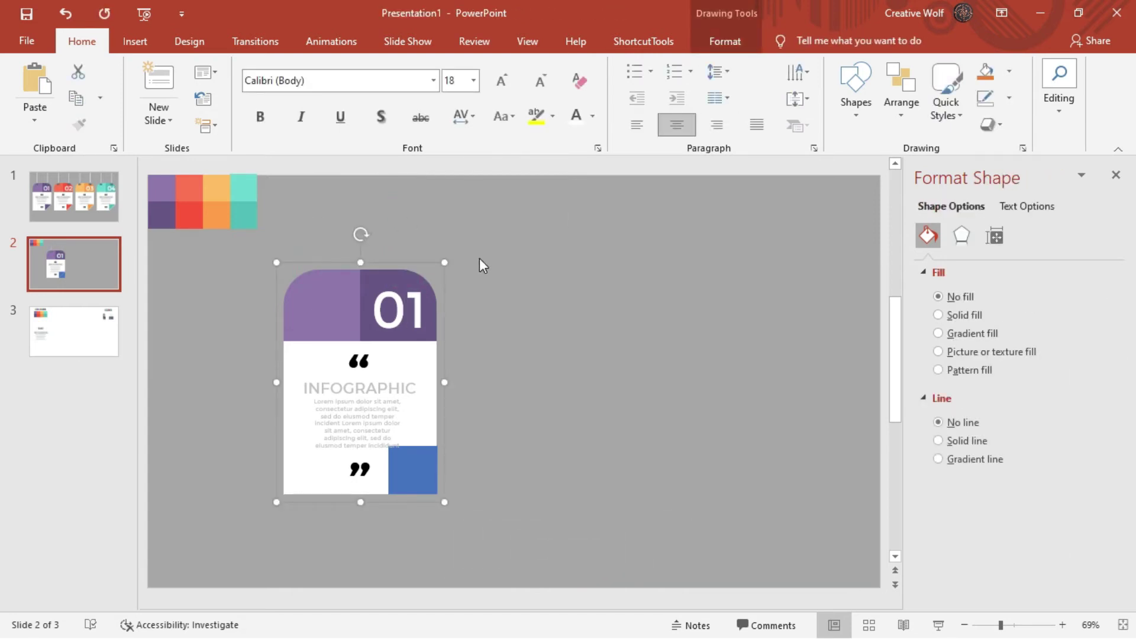
click(520, 286)
click(390, 456)
click(411, 473)
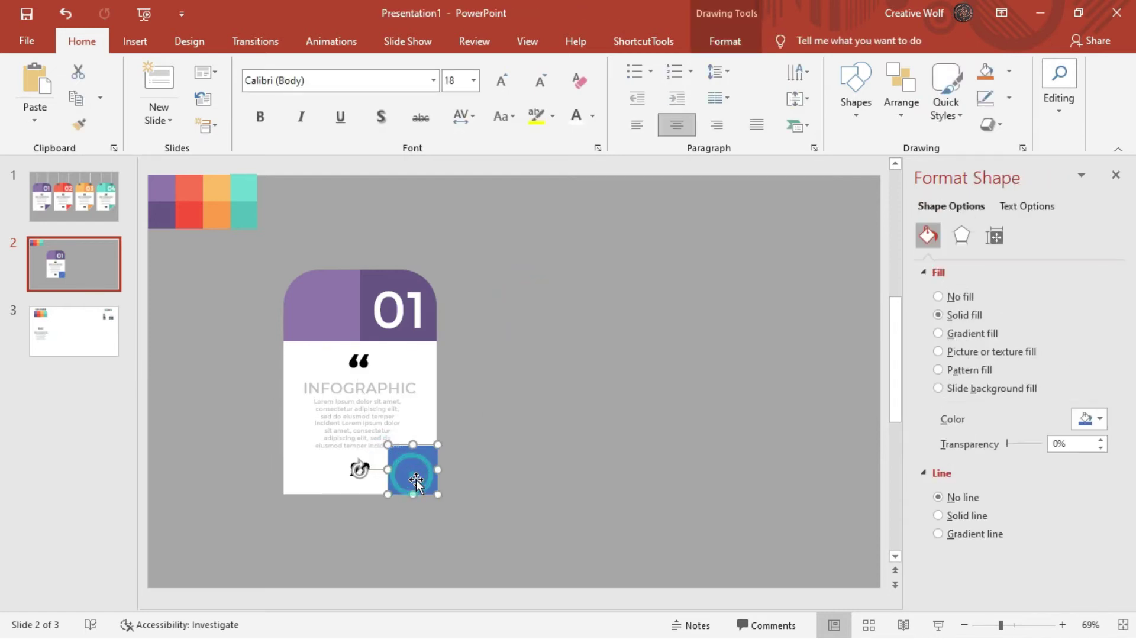
key(Delete)
click(408, 469)
key(Delete)
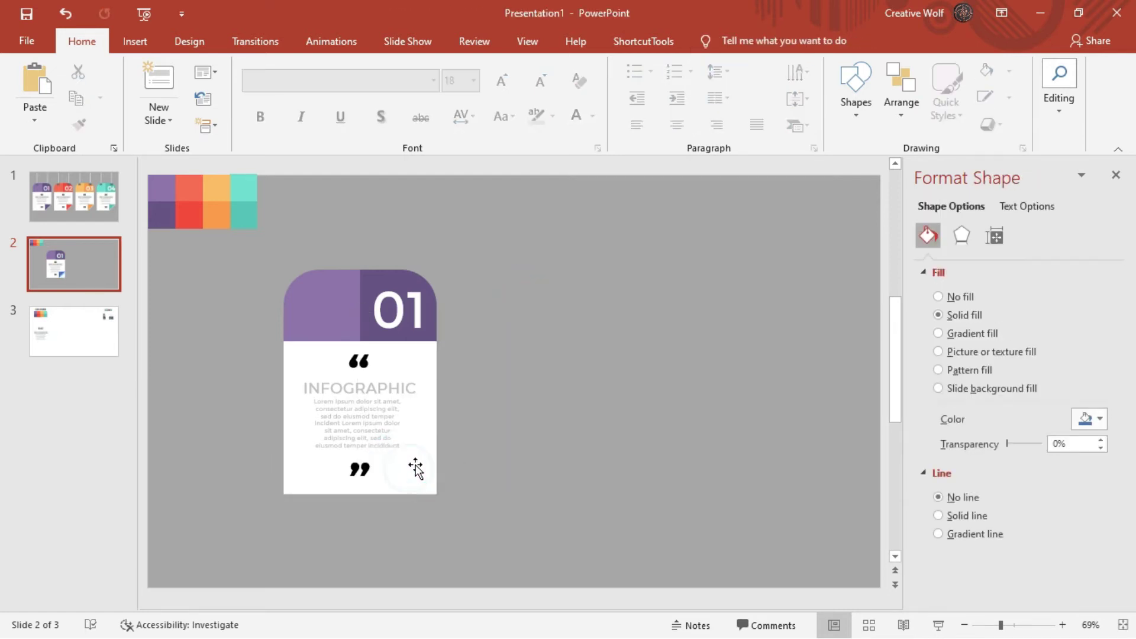
- Set the light purple header block's height to 1.5" and nudge it left
click(333, 298)
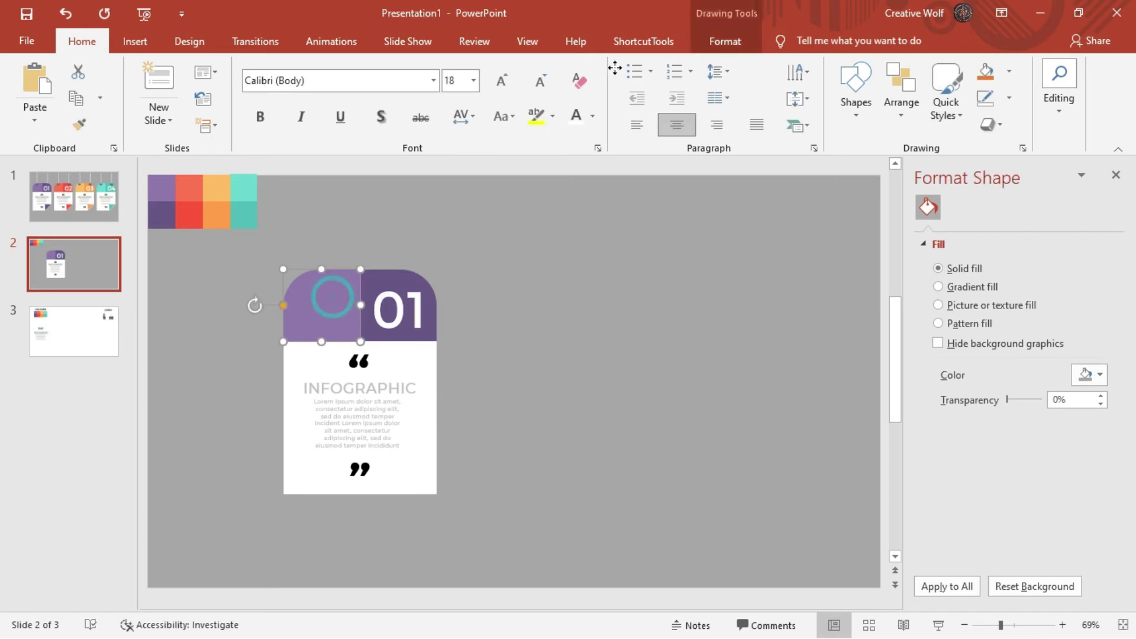
click(725, 40)
click(964, 79)
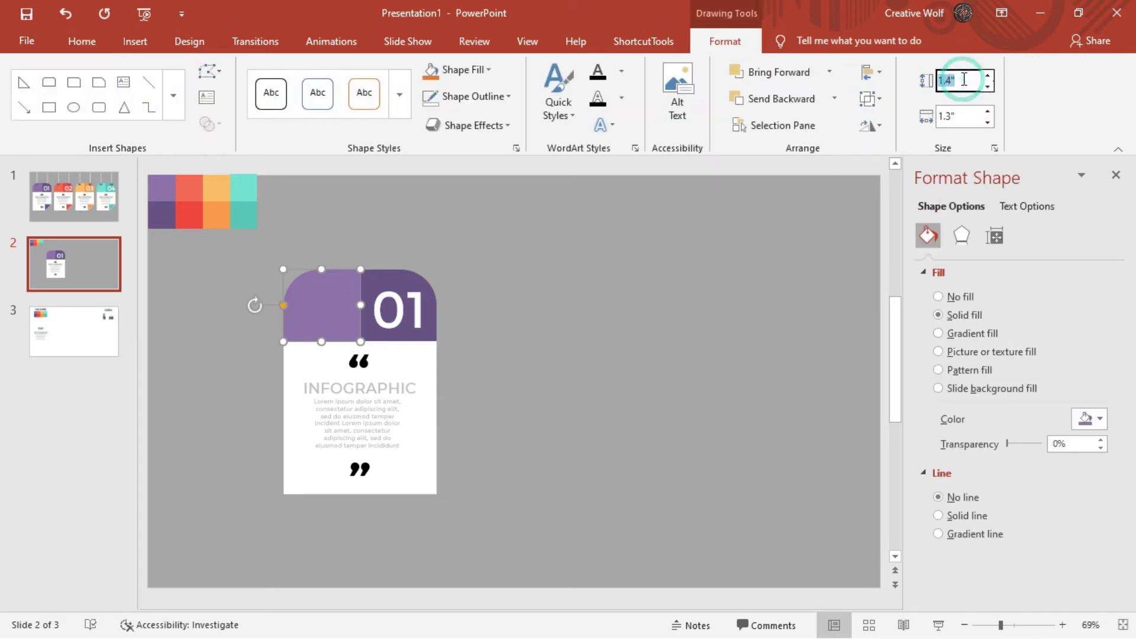
text(15)
key(Tab)
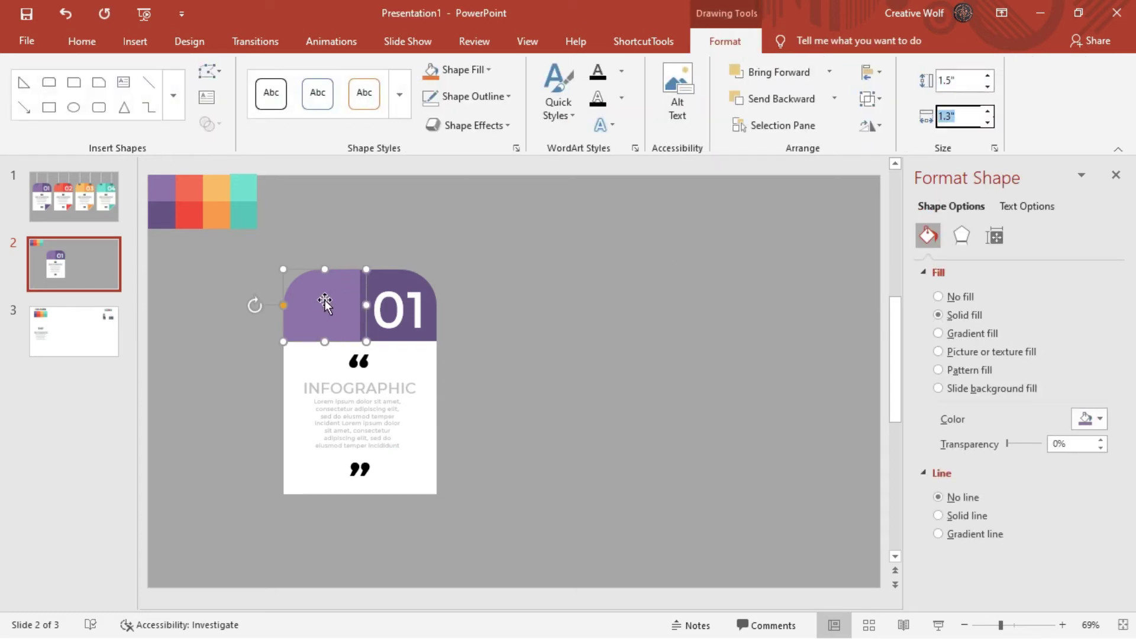
drag(325, 304, 315, 303)
- Set the dark purple block's height to 1.5" and move the 01 label off to the right
click(376, 278)
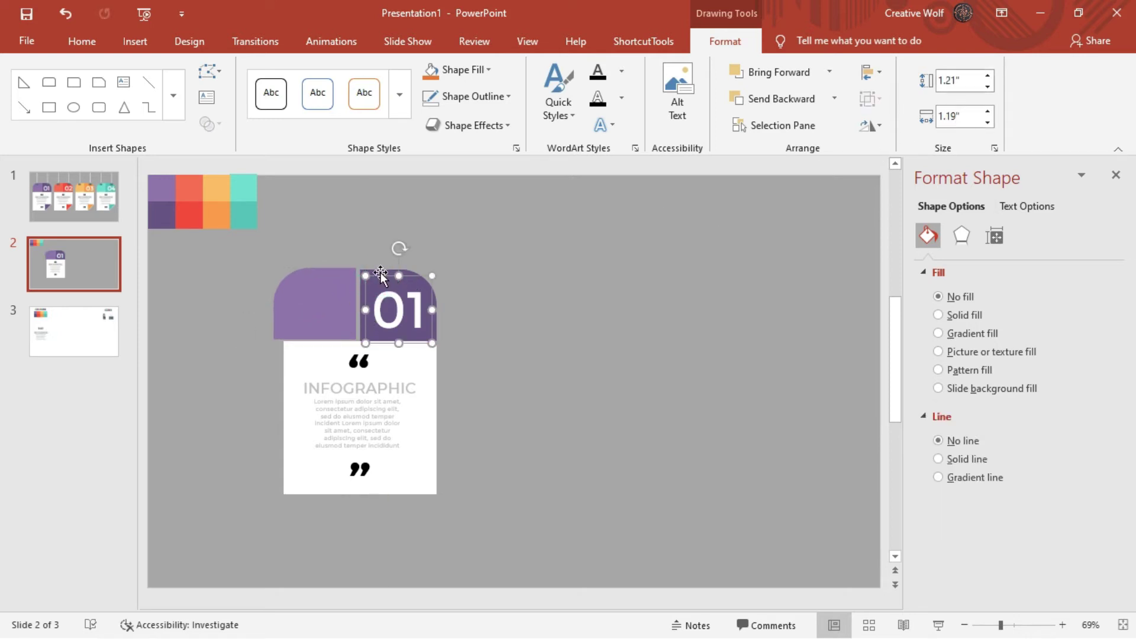
click(378, 272)
click(954, 83)
text(1)
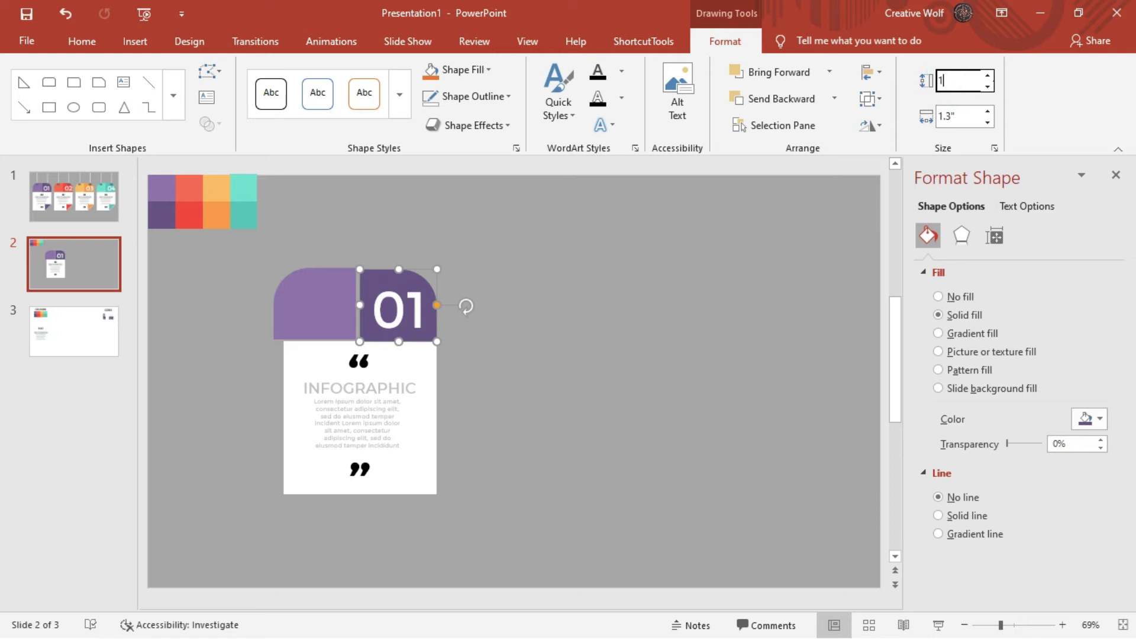
key(Tab)
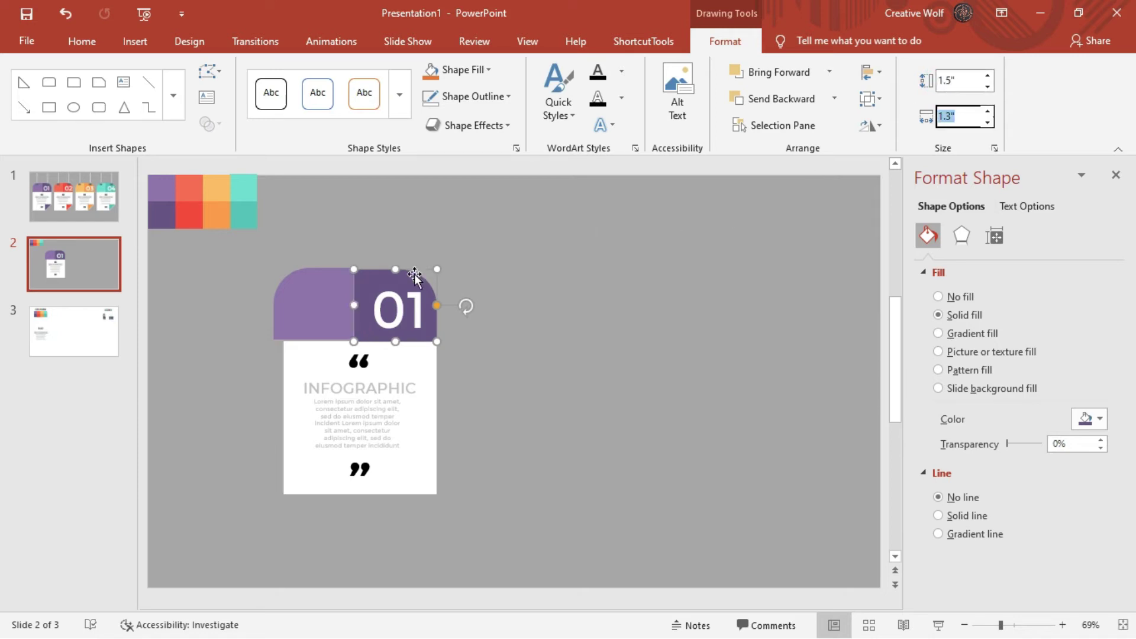
click(408, 279)
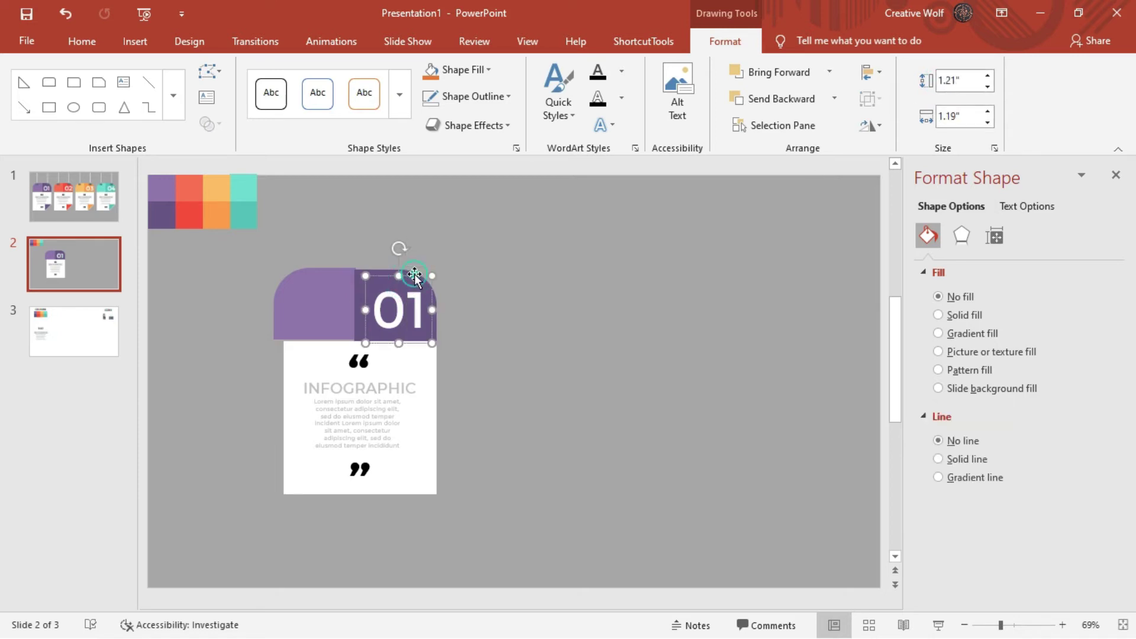
drag(409, 279, 601, 257)
drag(385, 309, 386, 306)
- Resize the white card body to 3" × 3" and move it under the header
click(488, 371)
click(431, 373)
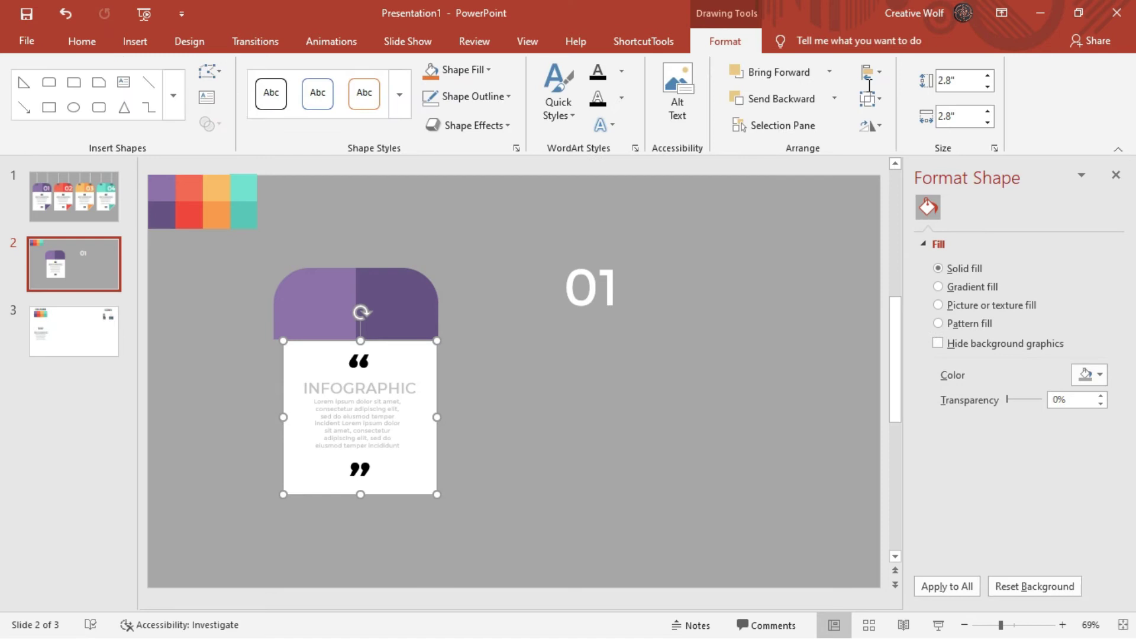
click(959, 80)
text(3)
key(Tab)
text(3)
key(Tab)
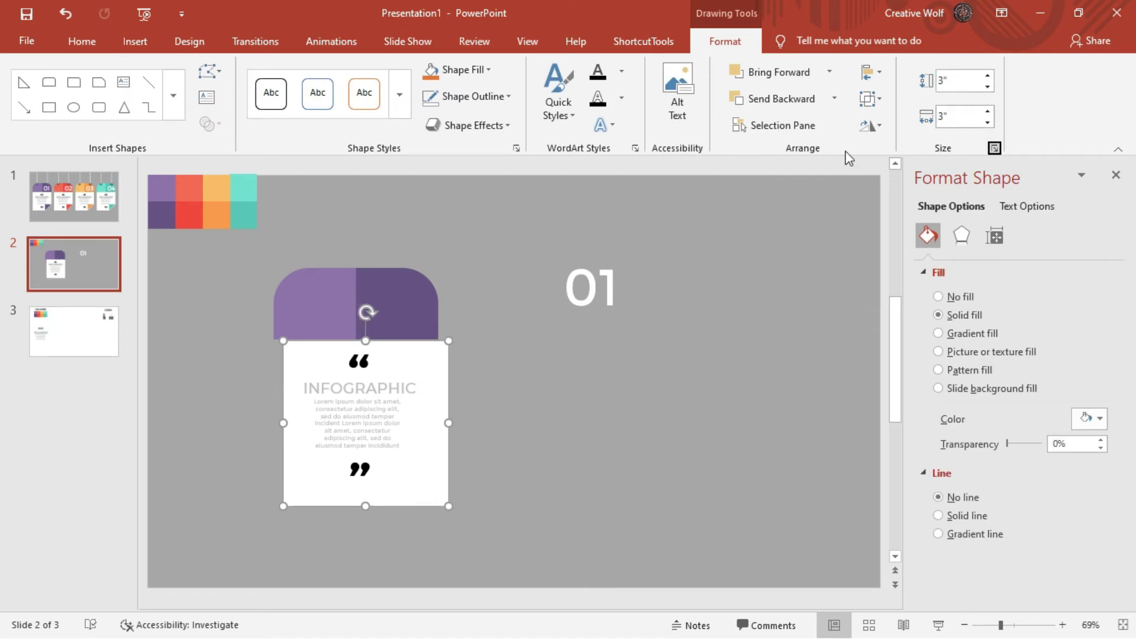
drag(437, 463, 424, 457)
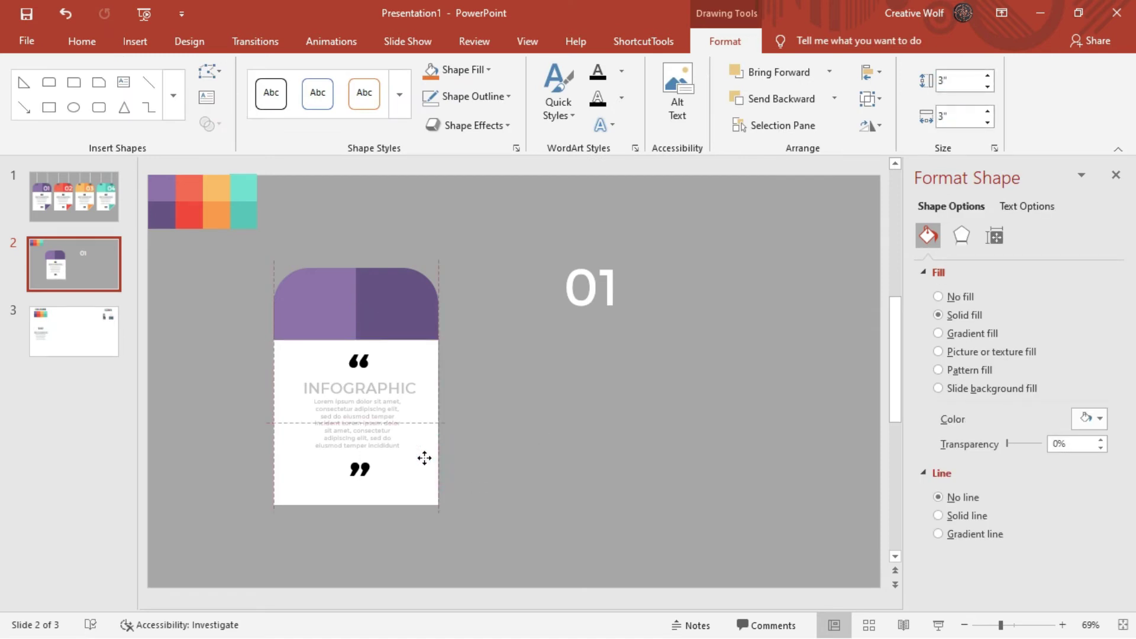
- Move the quote and INFOGRAPHIC text group below the 01 number
drag(424, 457, 424, 457)
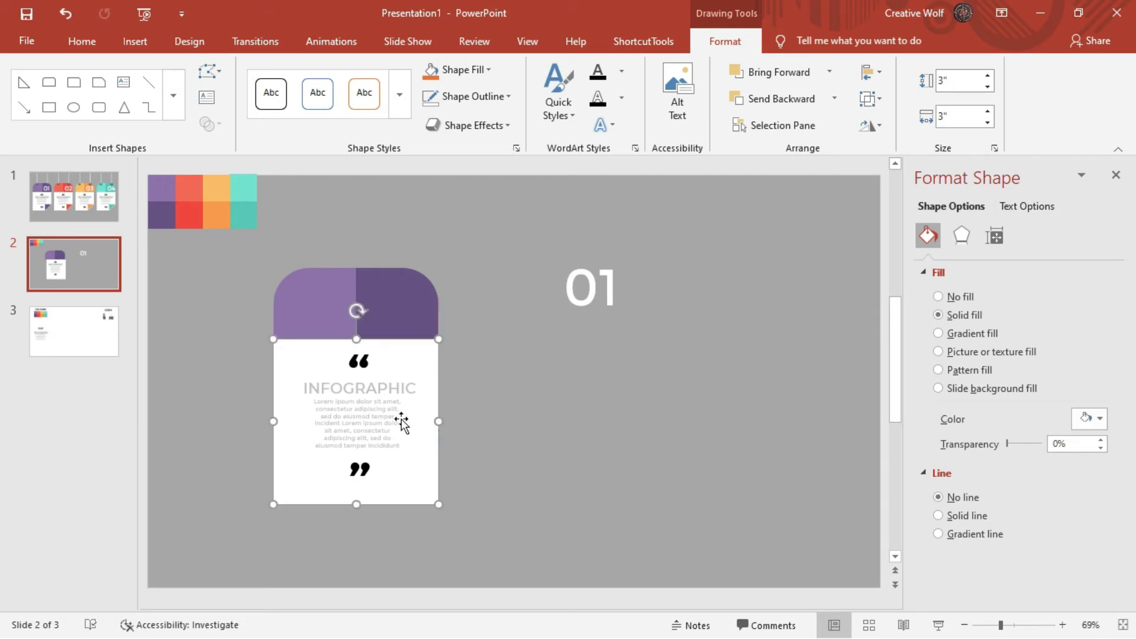
drag(483, 332, 256, 511)
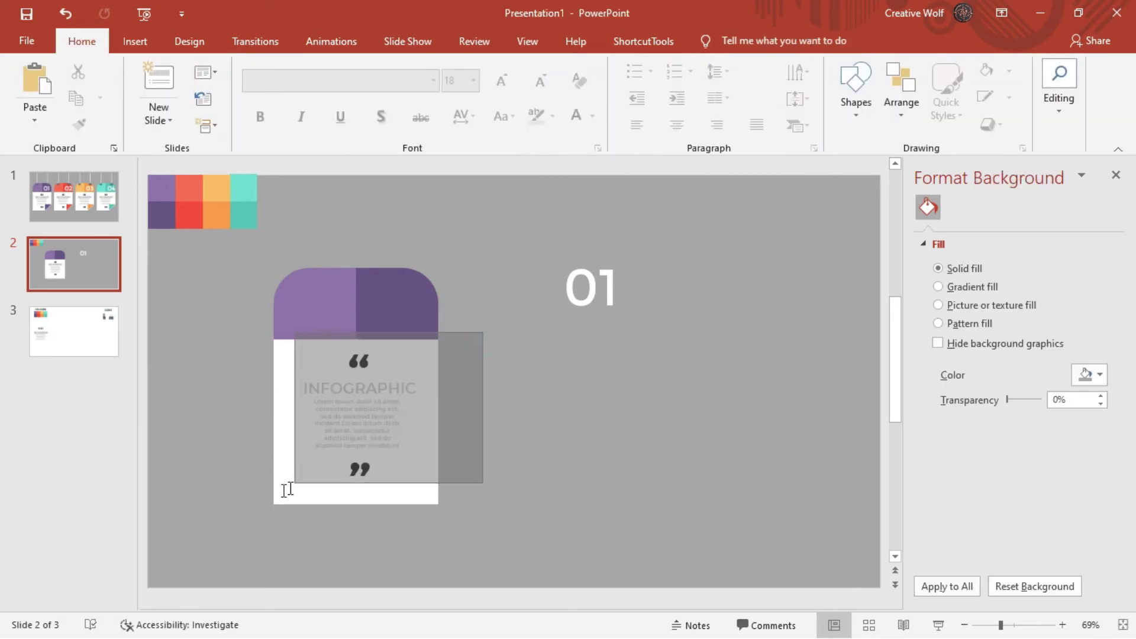
click(284, 364)
drag(389, 331, 628, 321)
click(337, 411)
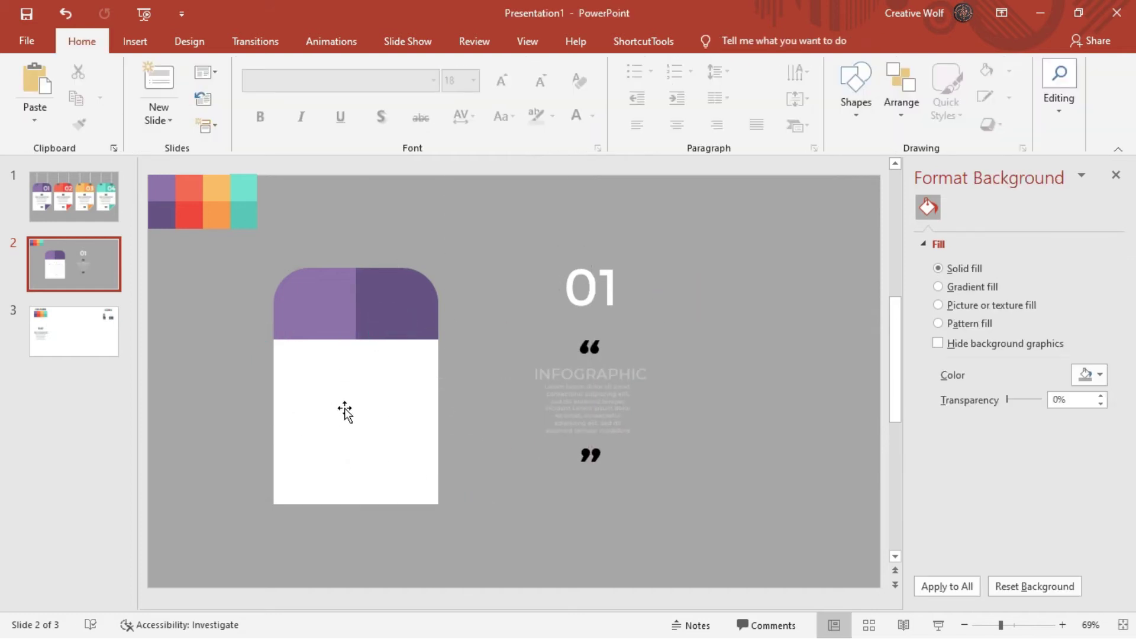
- Add a right triangle, rotated 90° right with no outline, across the white card's upper-left half
click(868, 114)
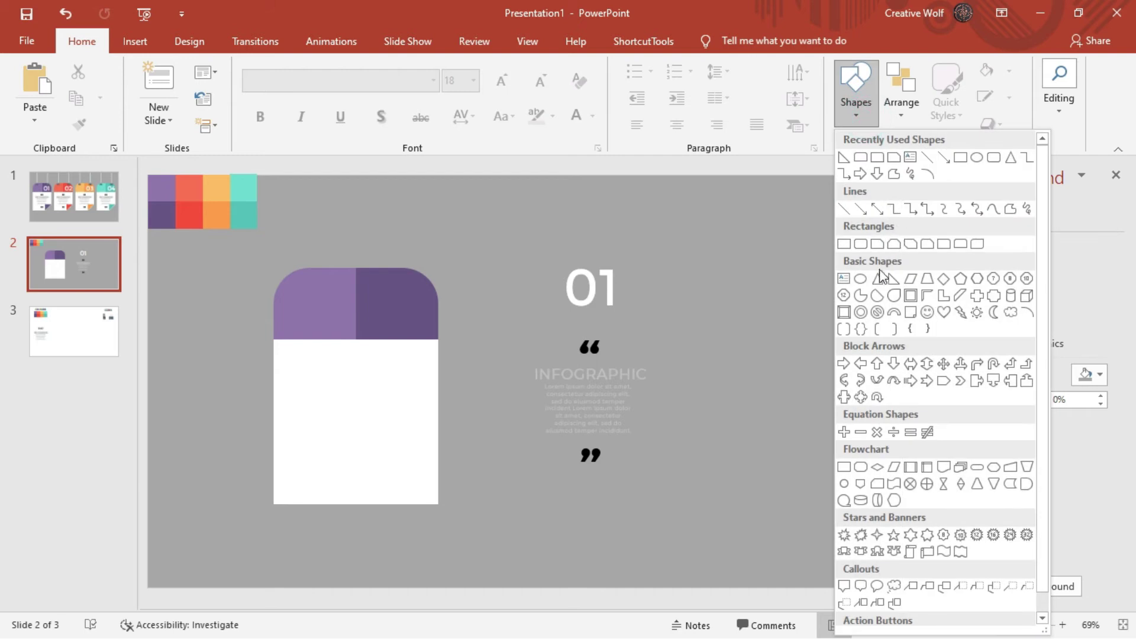
click(892, 282)
click(487, 327)
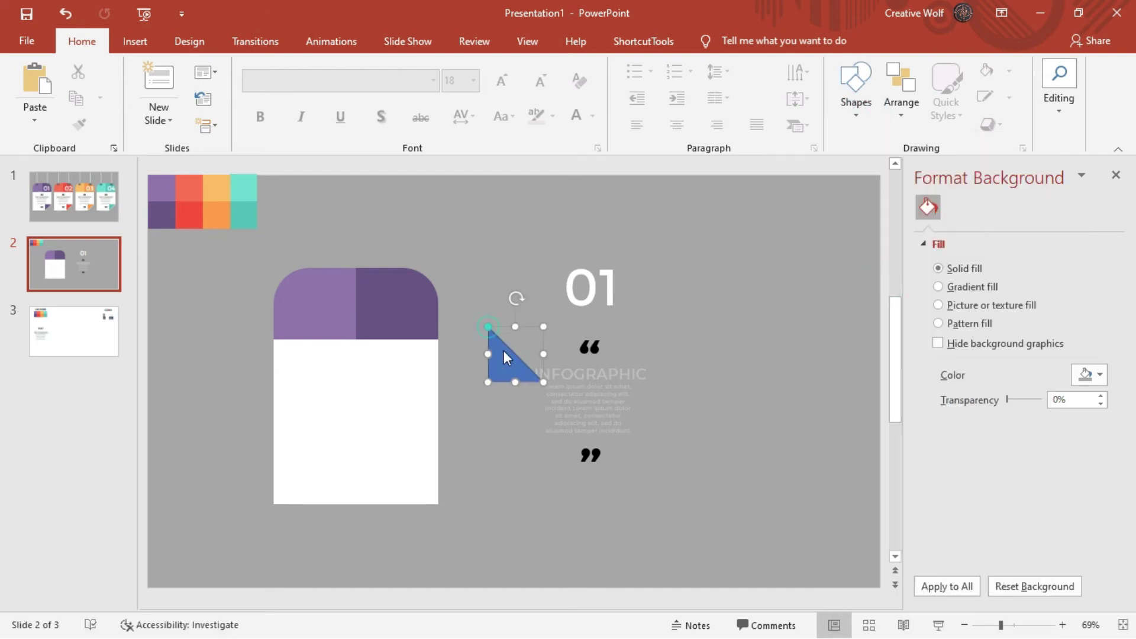
click(877, 124)
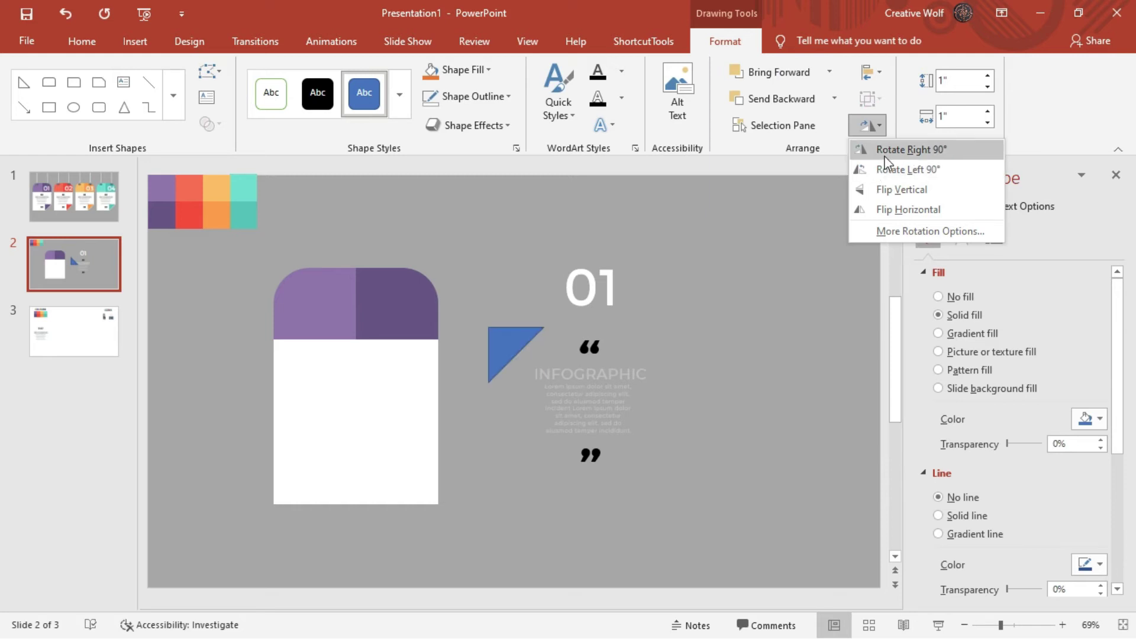
click(881, 149)
click(435, 100)
mouse_move(520, 334)
mouse_down()
mouse_move(298, 355)
mouse_move(438, 362)
mouse_up()
drag(355, 394, 345, 503)
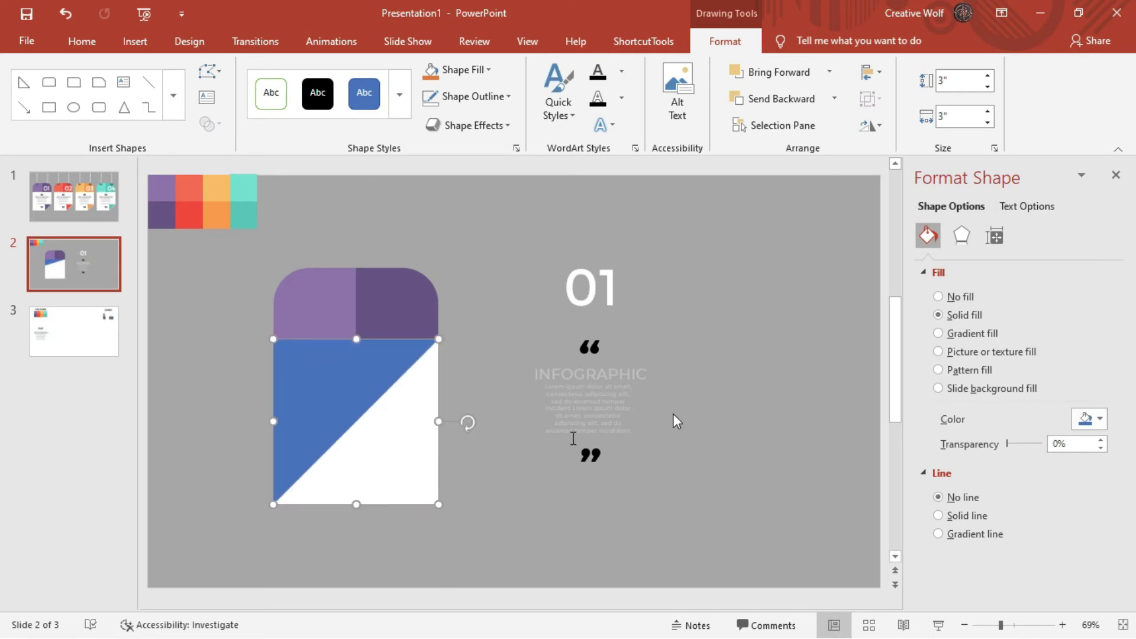
- Give the triangle a gradient fill running from white to light grey
click(1090, 419)
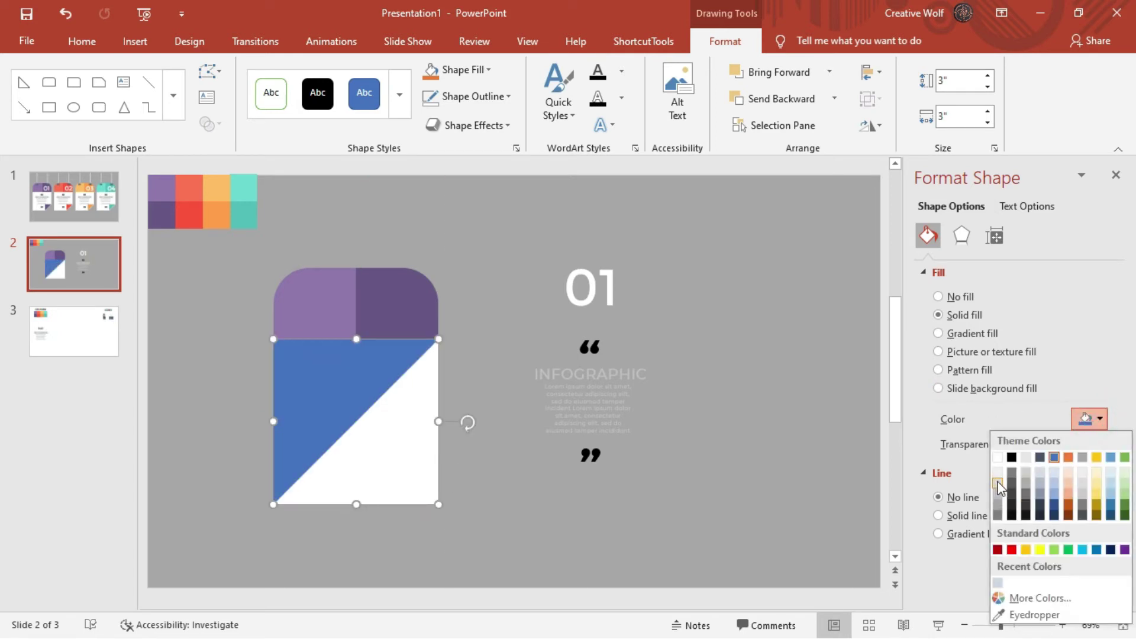
click(948, 335)
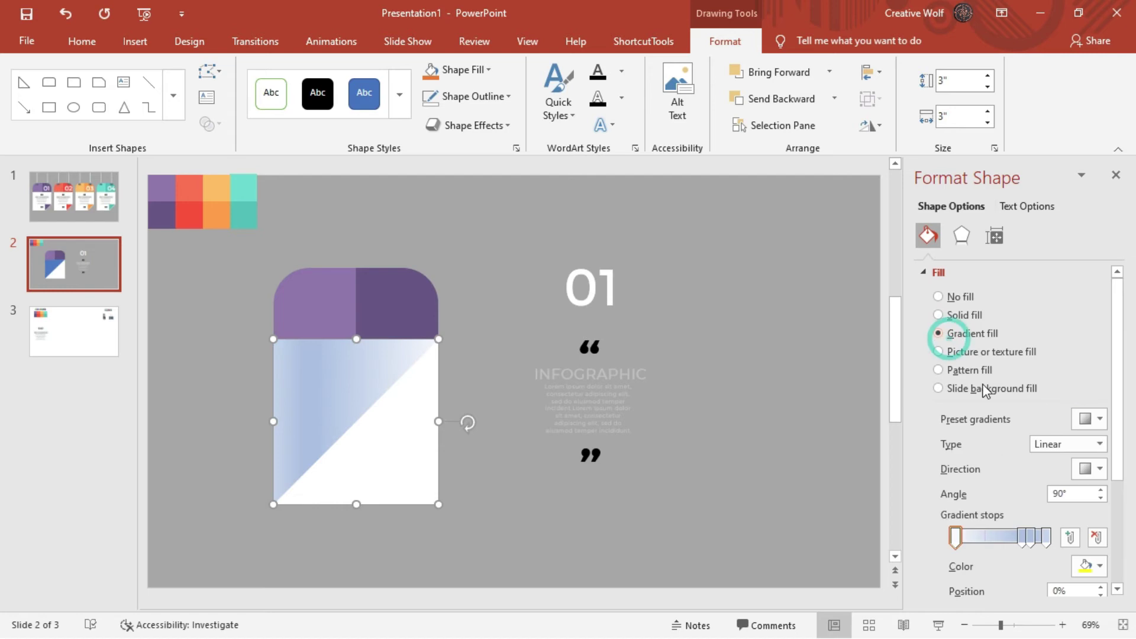
click(1030, 537)
drag(1030, 537, 955, 537)
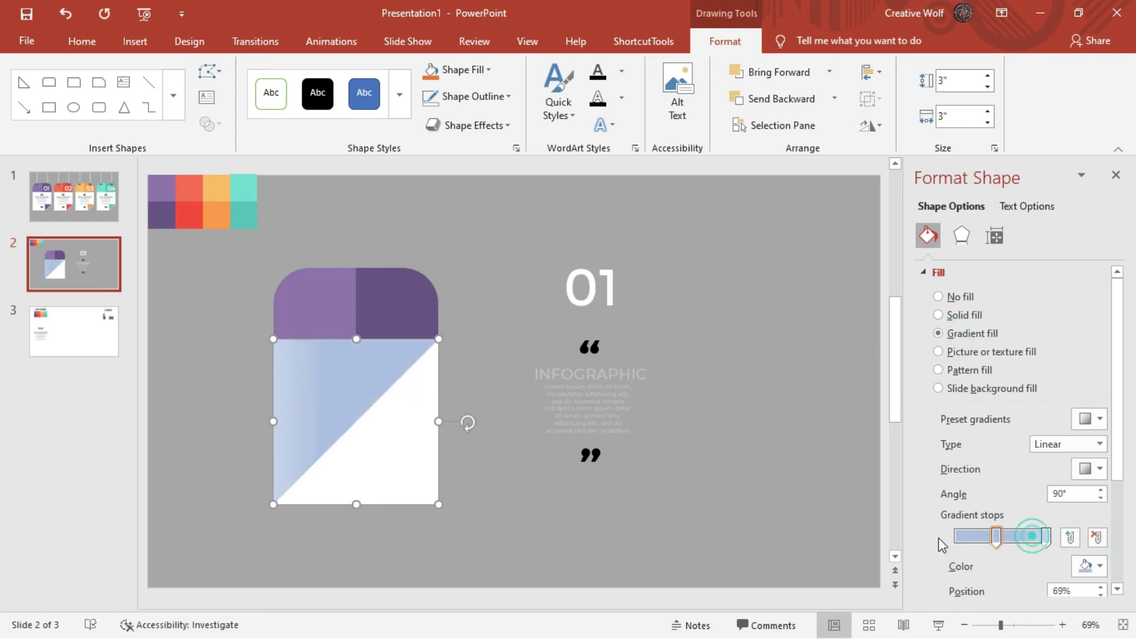
click(1089, 566)
click(997, 388)
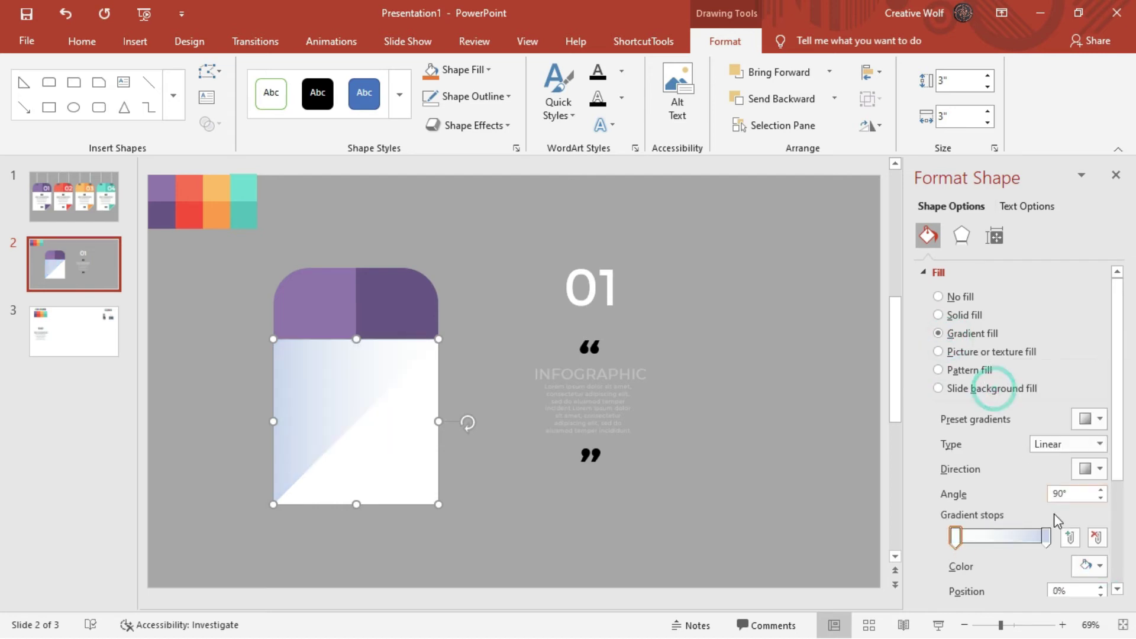
click(1046, 537)
click(1090, 566)
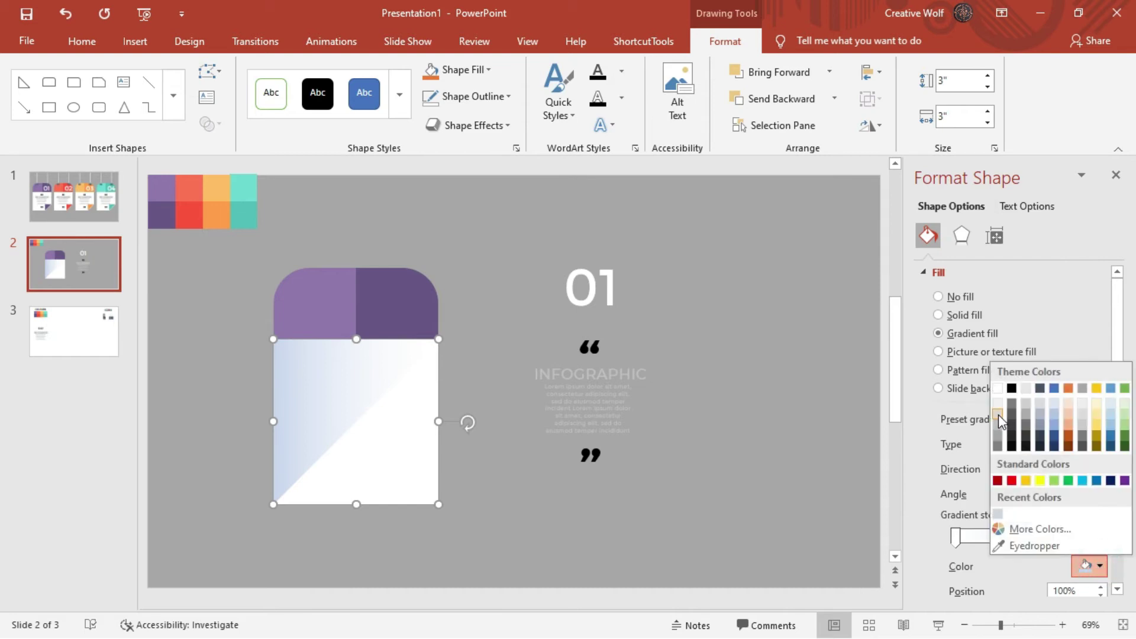
click(998, 414)
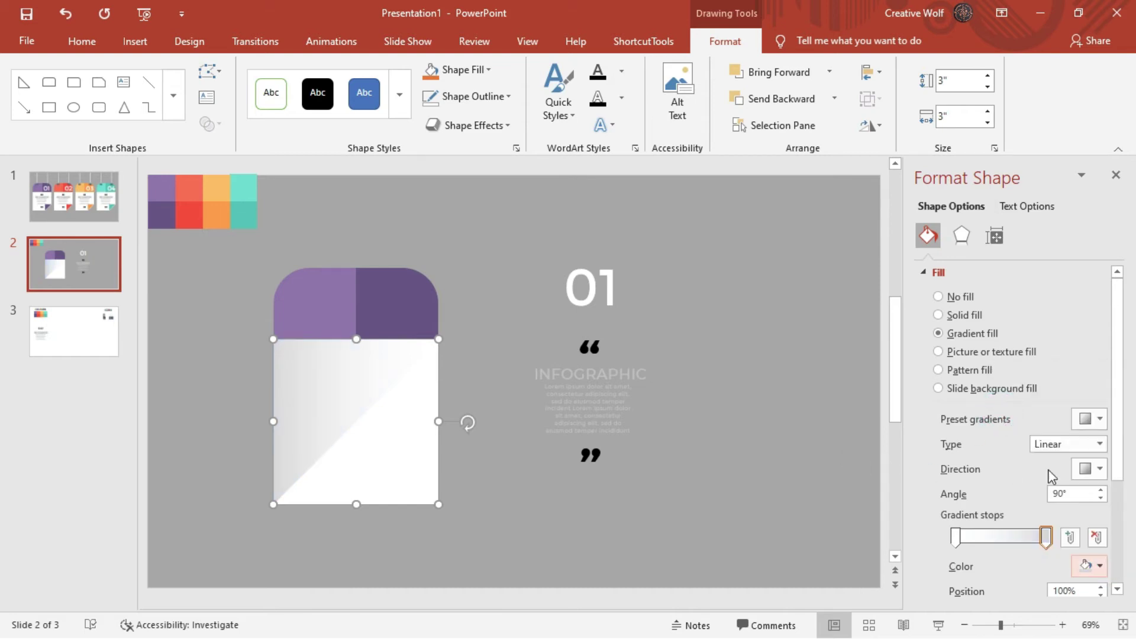
- Make the triangle's gradient radial with 23% transparency
click(1099, 444)
click(1071, 473)
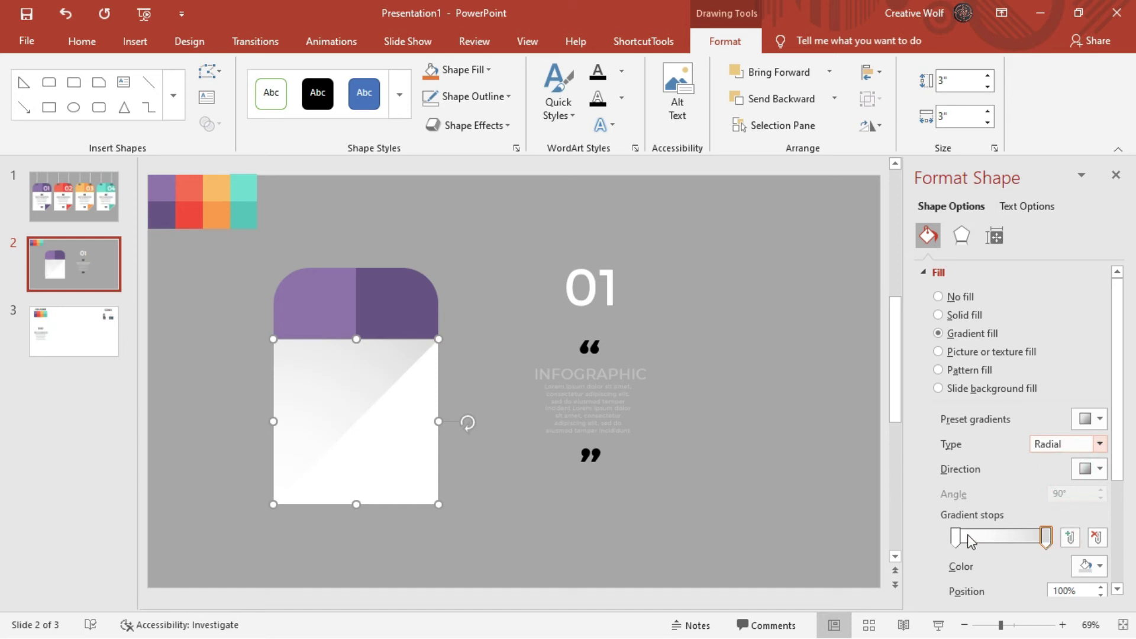
drag(957, 537, 1047, 539)
key(ctrl+z)
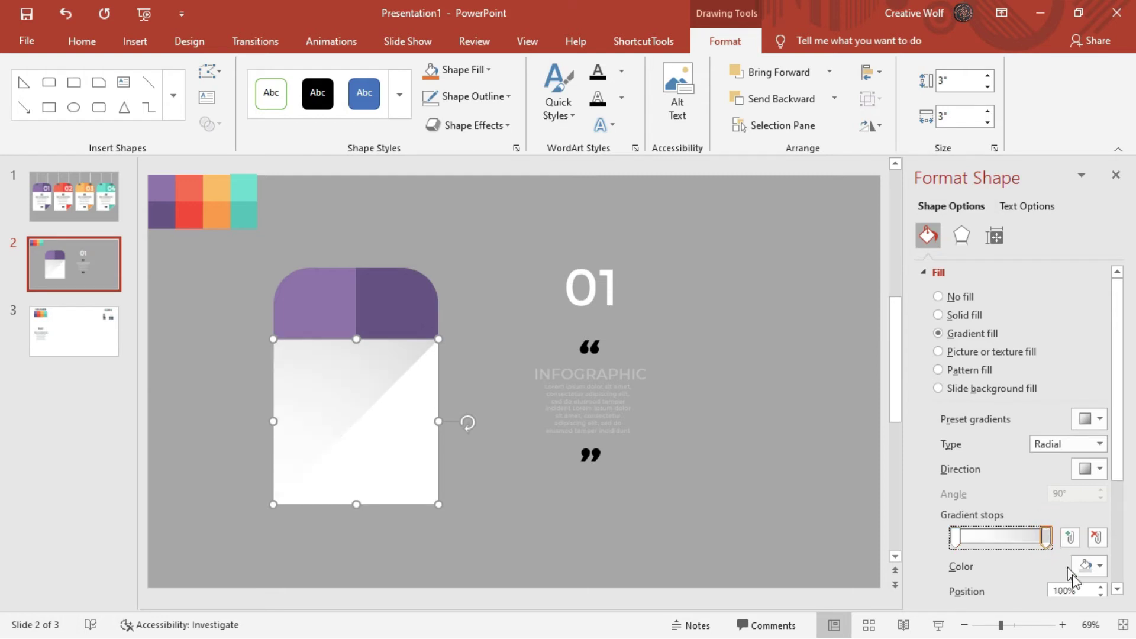
drag(1119, 424, 1120, 488)
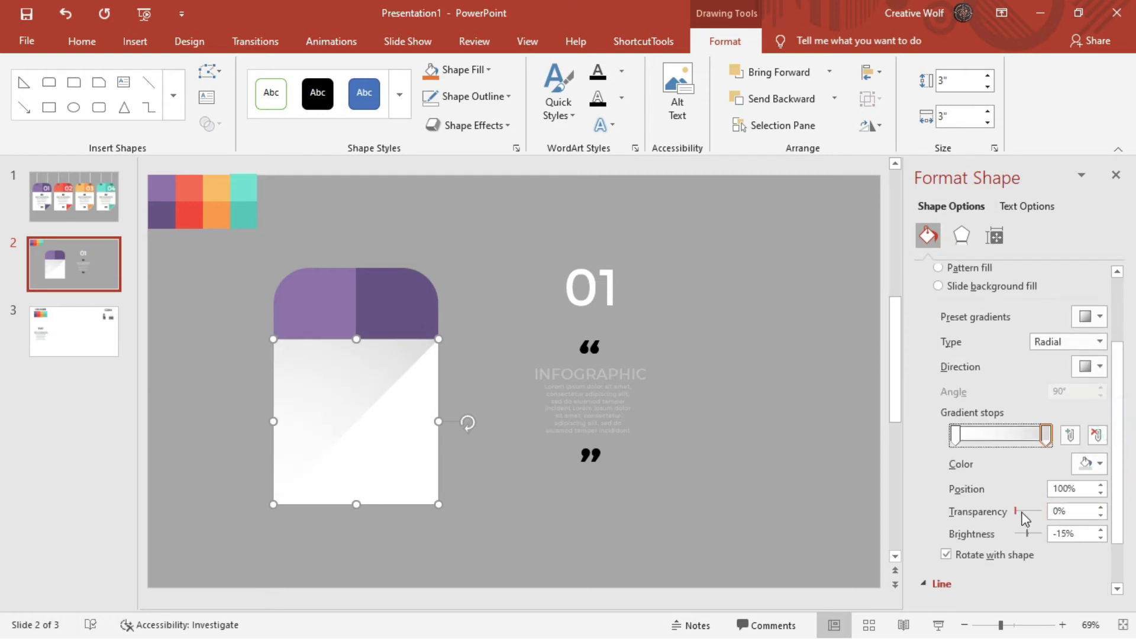
drag(1015, 513, 1026, 513)
click(769, 355)
drag(705, 323, 470, 487)
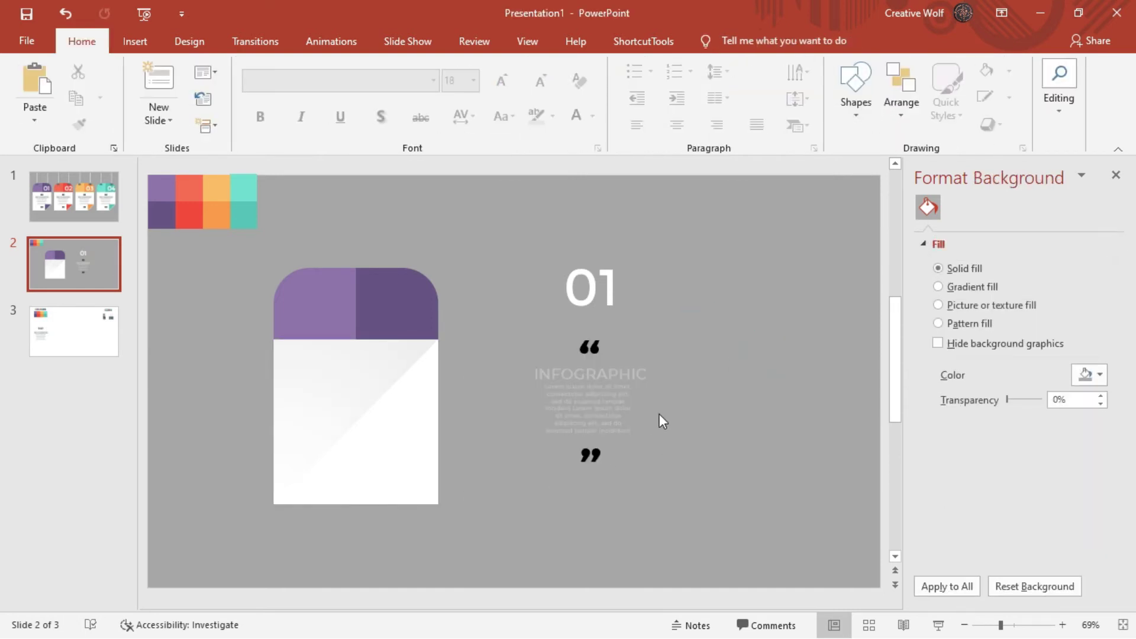
- Move the text block back onto the card and the 01 number onto the purple header
click(621, 385)
mouse_move(645, 311)
mouse_down()
mouse_move(493, 351)
mouse_move(357, 327)
mouse_up()
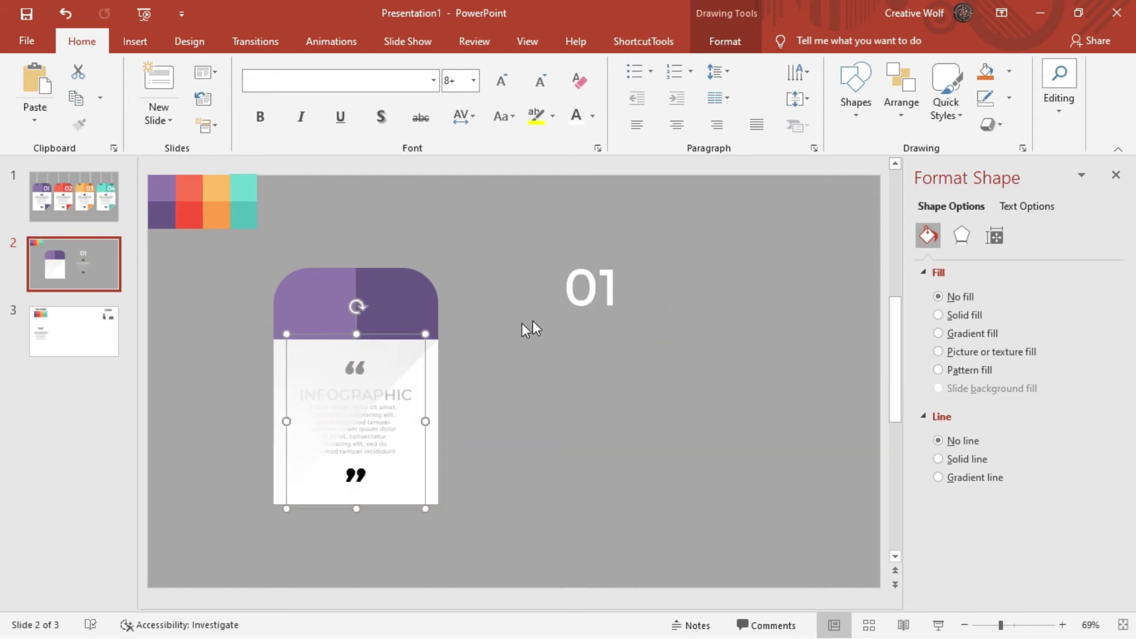
click(578, 296)
drag(618, 254, 427, 275)
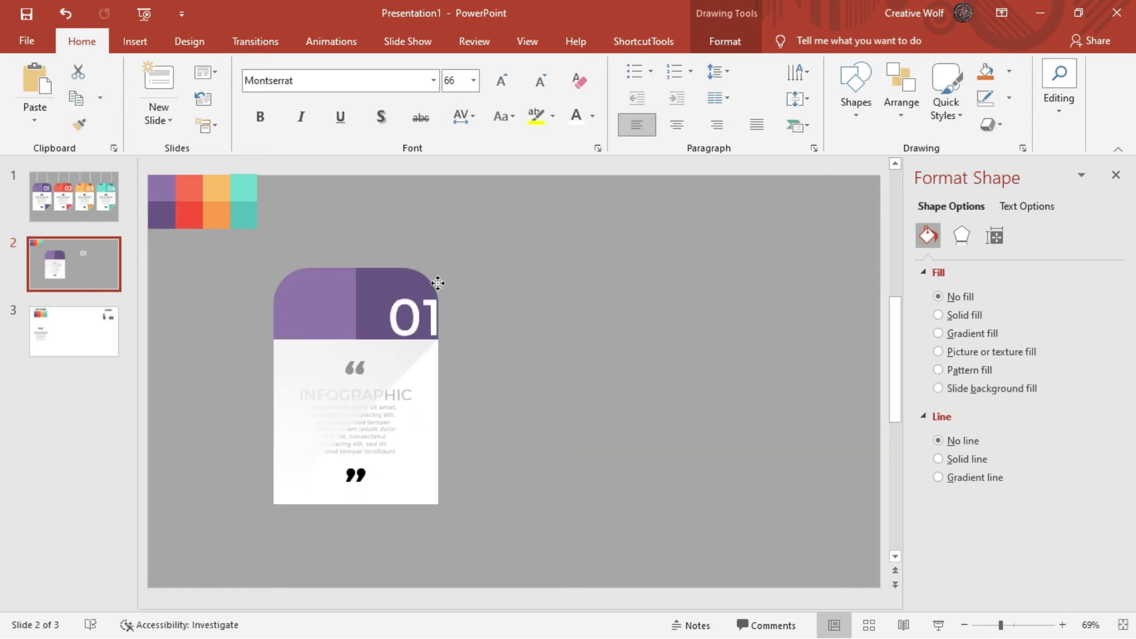
click(530, 262)
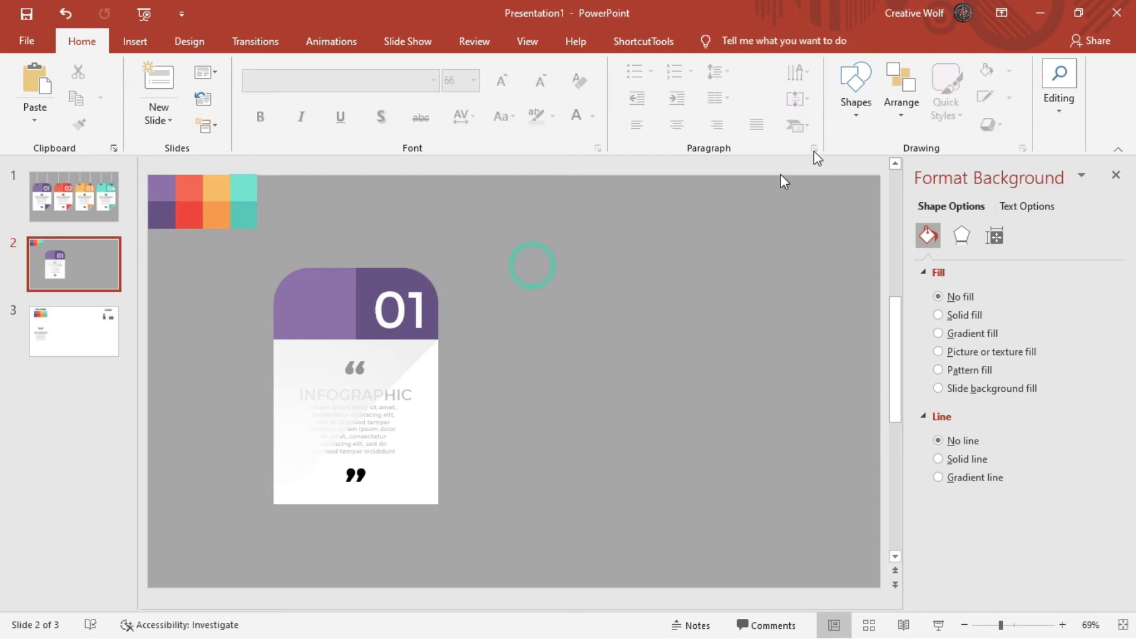
- Draw an outline-free circle and shrink it to a 0.2-inch dot
click(854, 111)
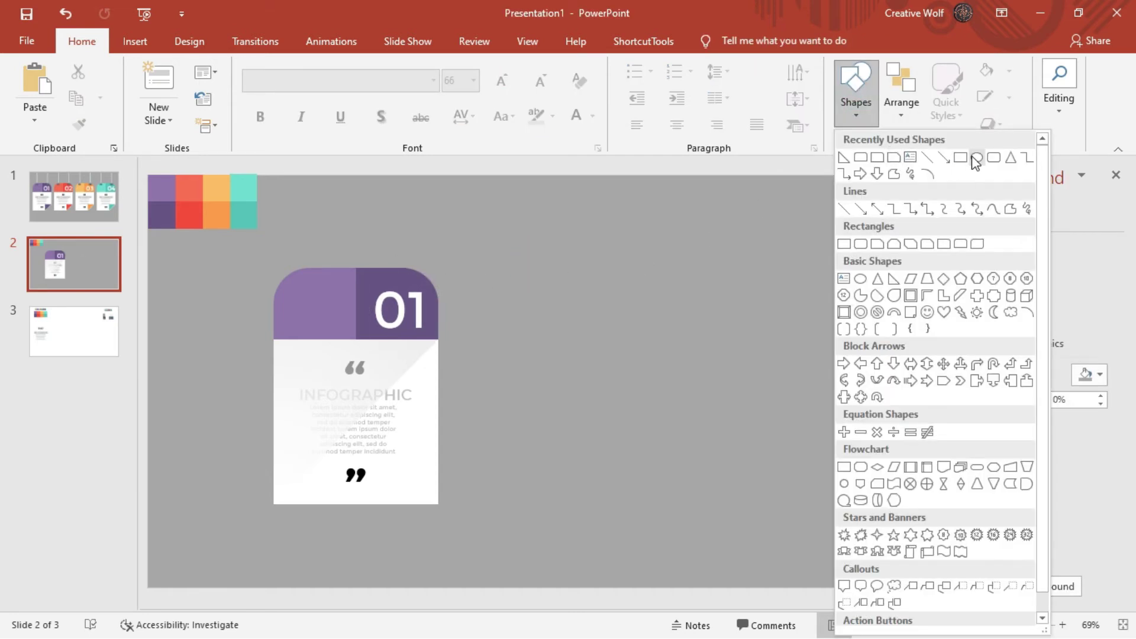
click(976, 157)
click(641, 267)
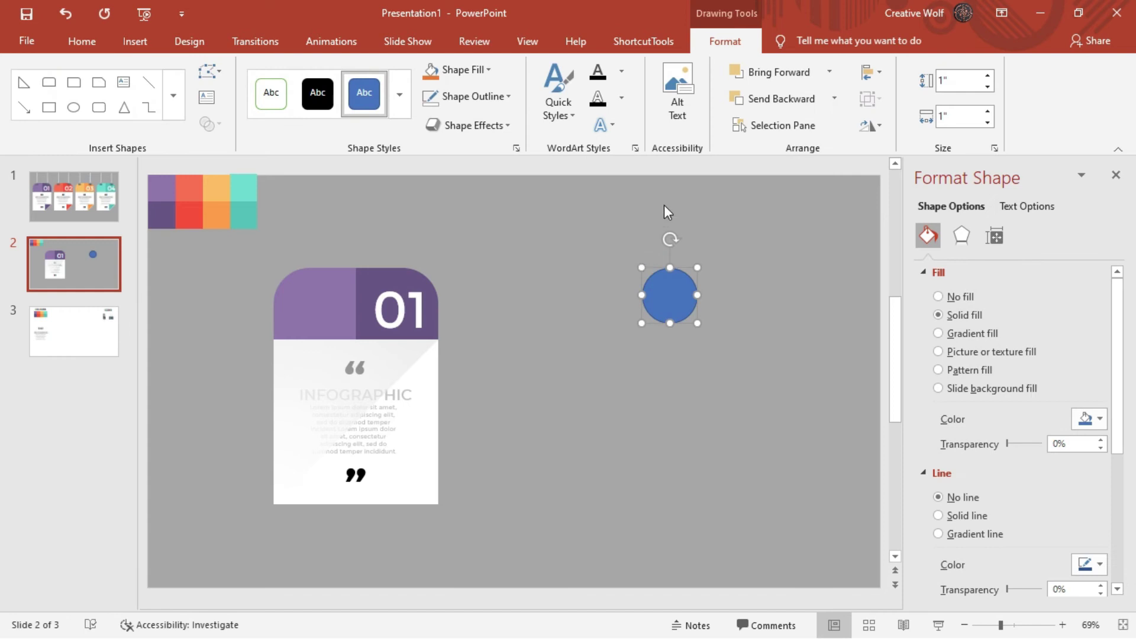
click(423, 99)
click(952, 78)
key(Tab)
text(0.2)
key(Return)
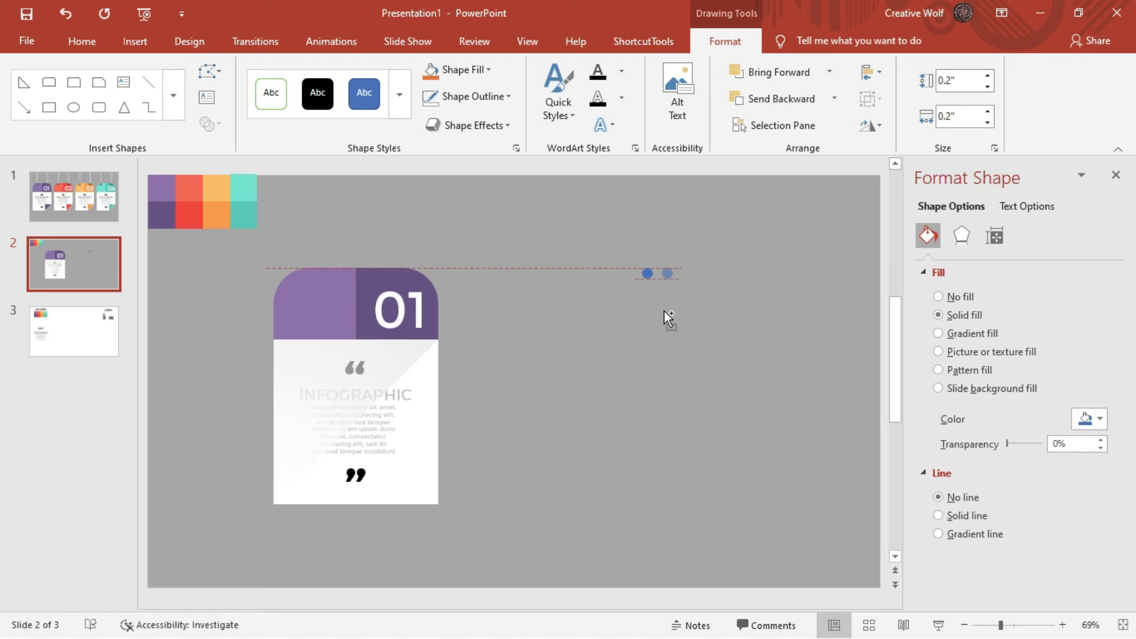
- Duplicate the dot into a row of three and group them
drag(659, 311, 659, 316)
click(1045, 624)
drag(519, 382, 581, 379)
drag(686, 307, 381, 432)
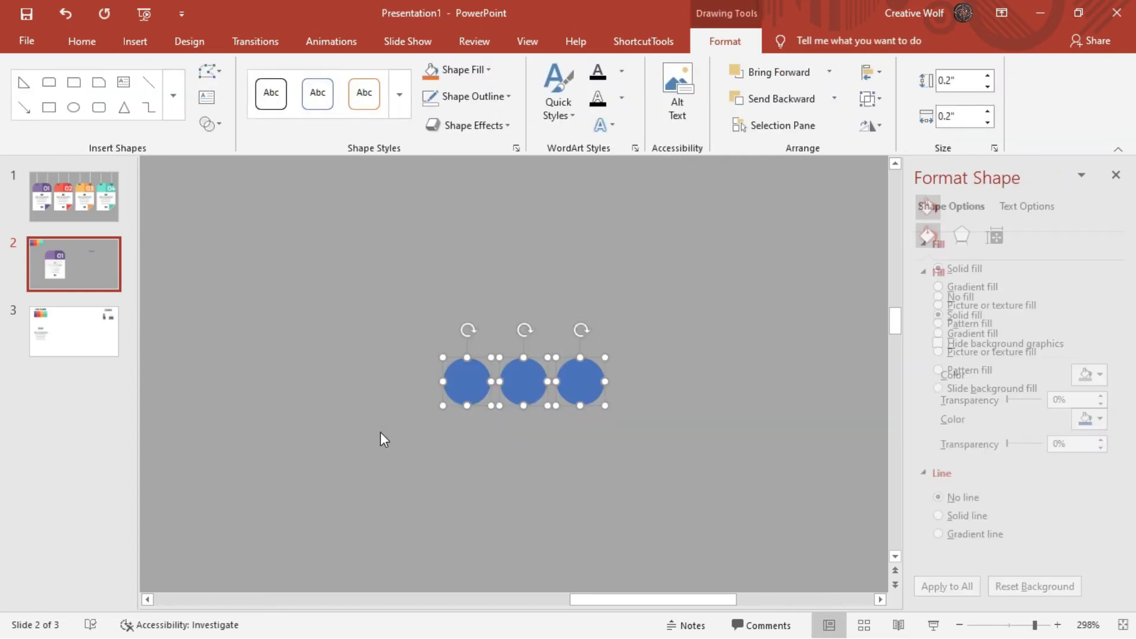
key(ctrl+g)
- Place the three-dot group on the left of the purple header, with a second row on the right
click(990, 624)
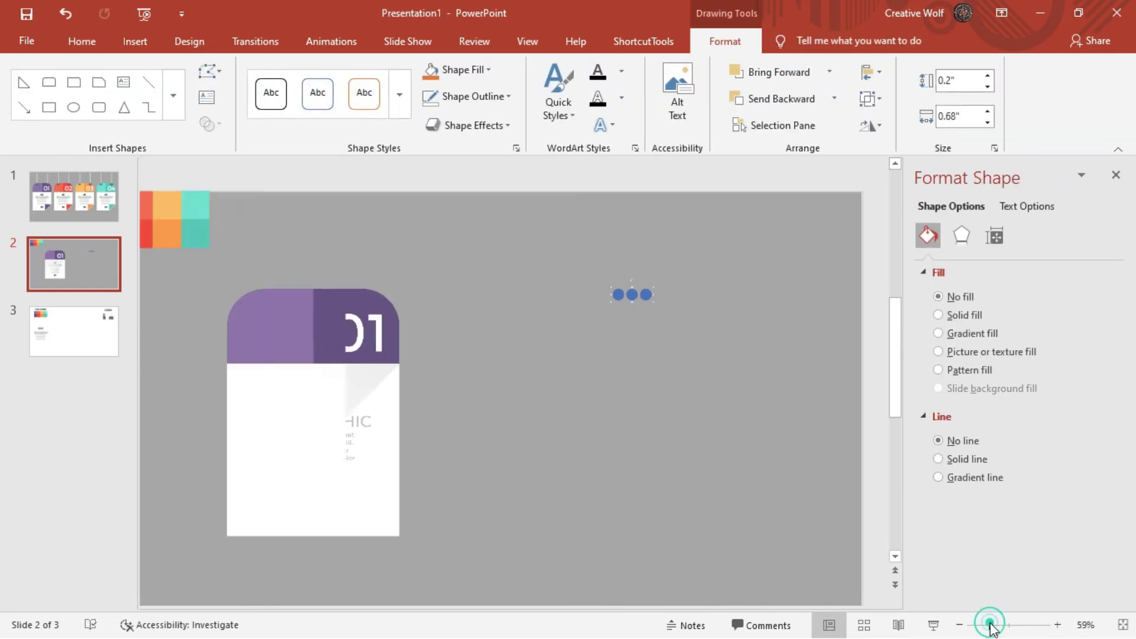
drag(618, 343, 366, 365)
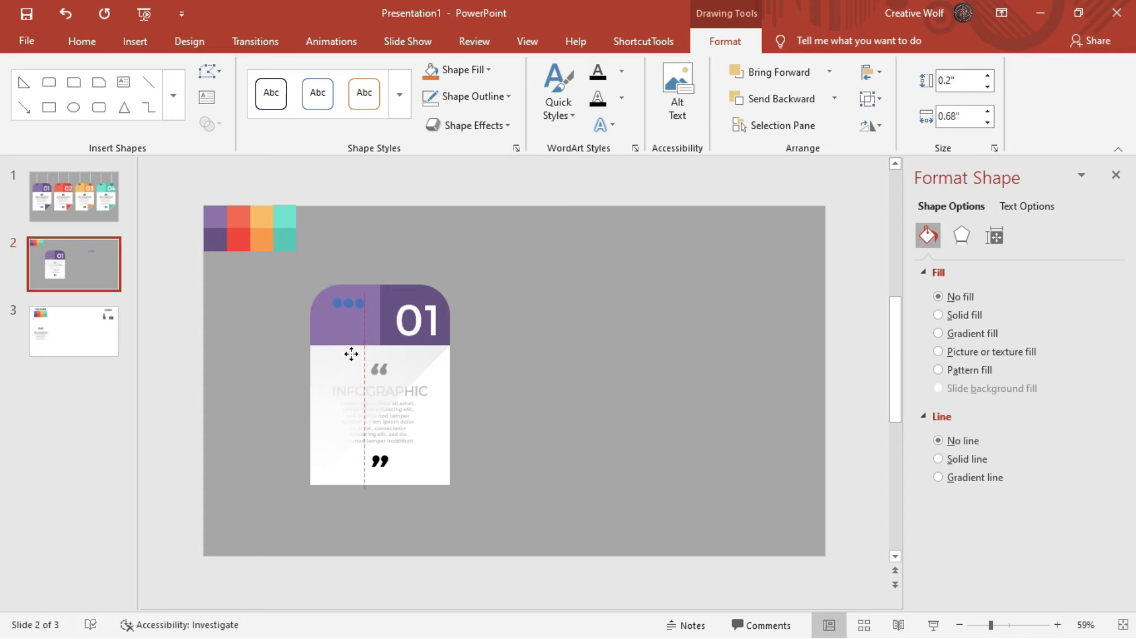
drag(351, 349, 410, 346)
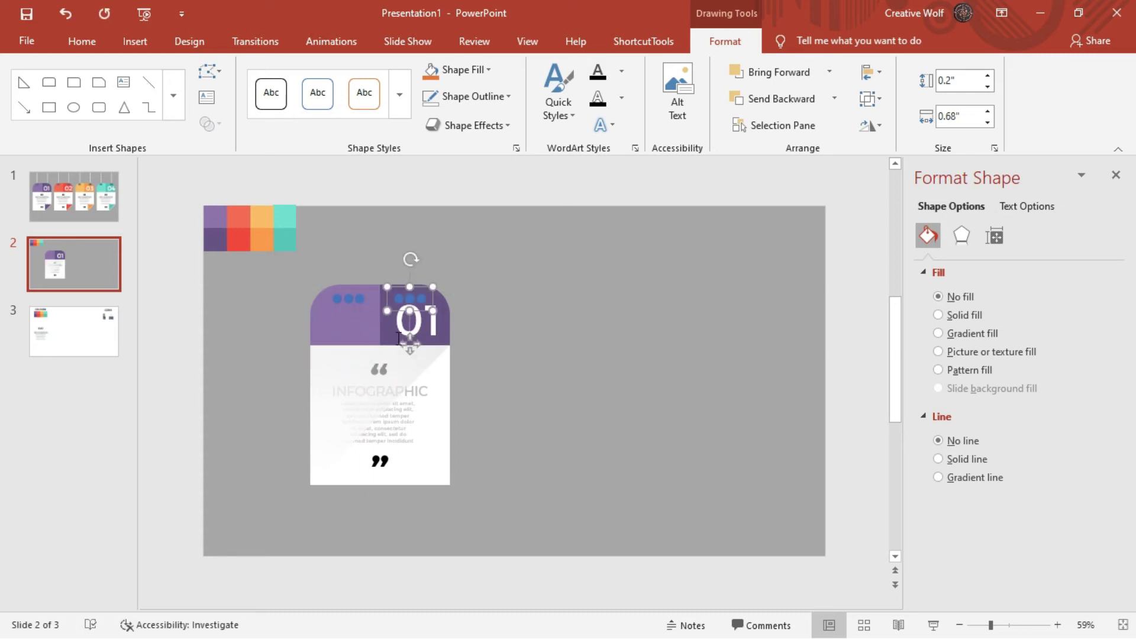
shift+click(349, 297)
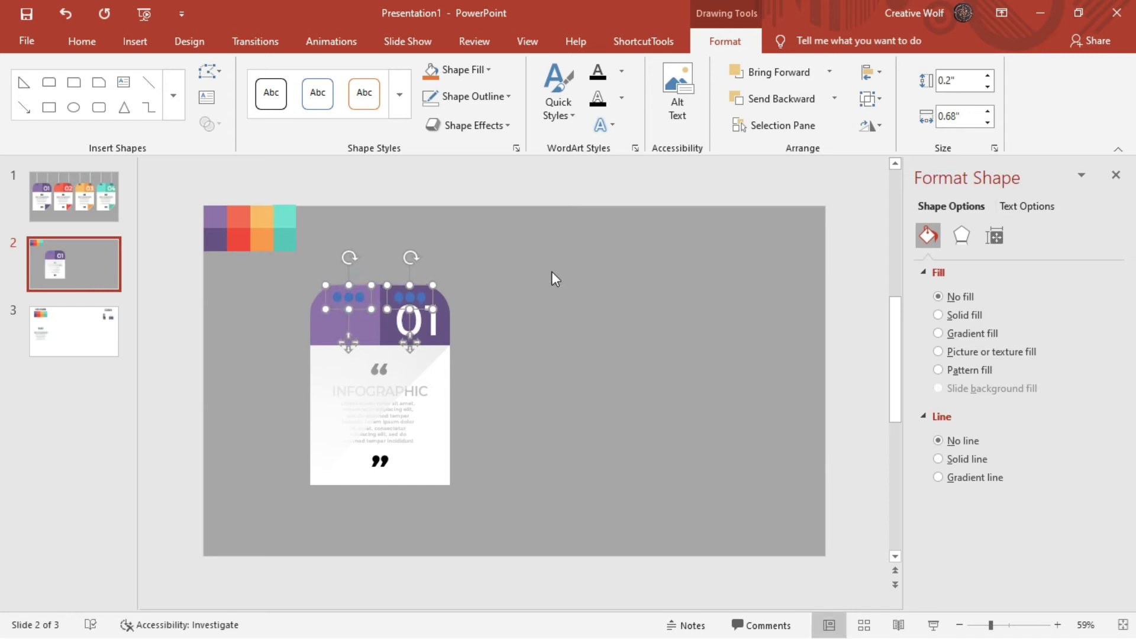
click(580, 258)
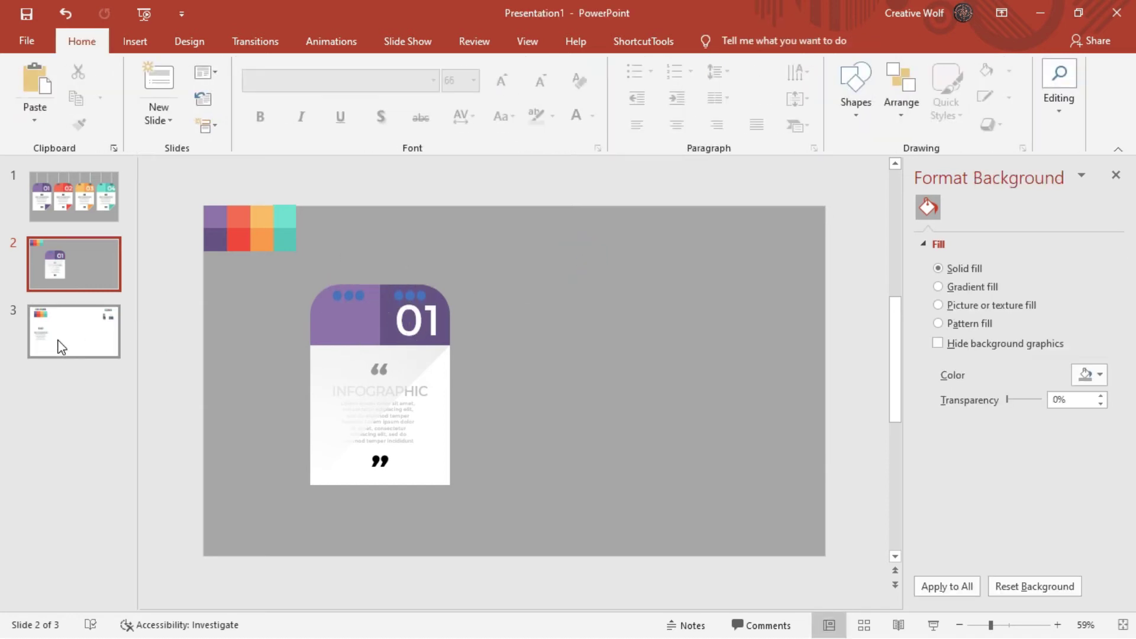
- Bring the paperclip icon from slide 3 onto the 01 card on slide 2
click(60, 346)
click(731, 275)
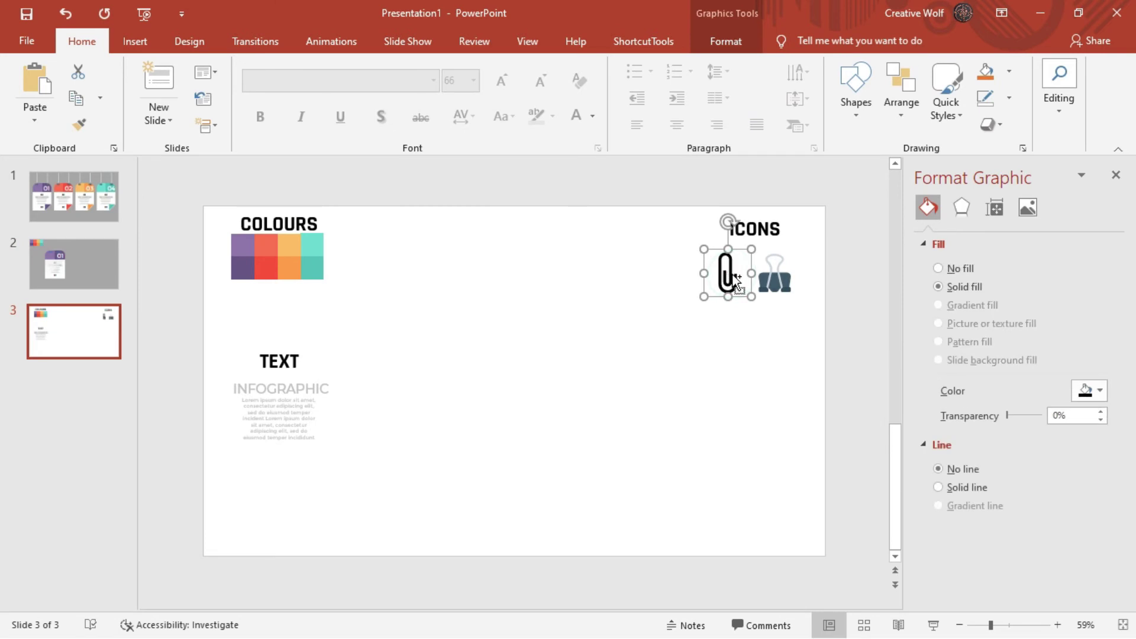
click(117, 258)
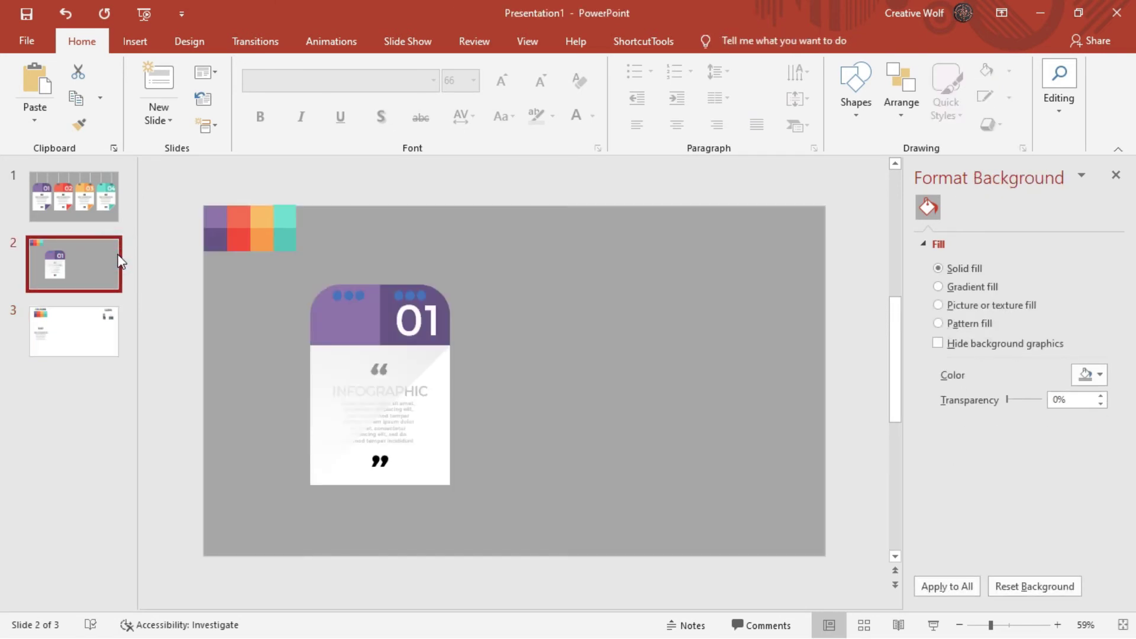
key(ctrl+v)
mouse_move(734, 274)
mouse_down()
mouse_move(388, 320)
mouse_move(304, 299)
mouse_move(339, 284)
mouse_up()
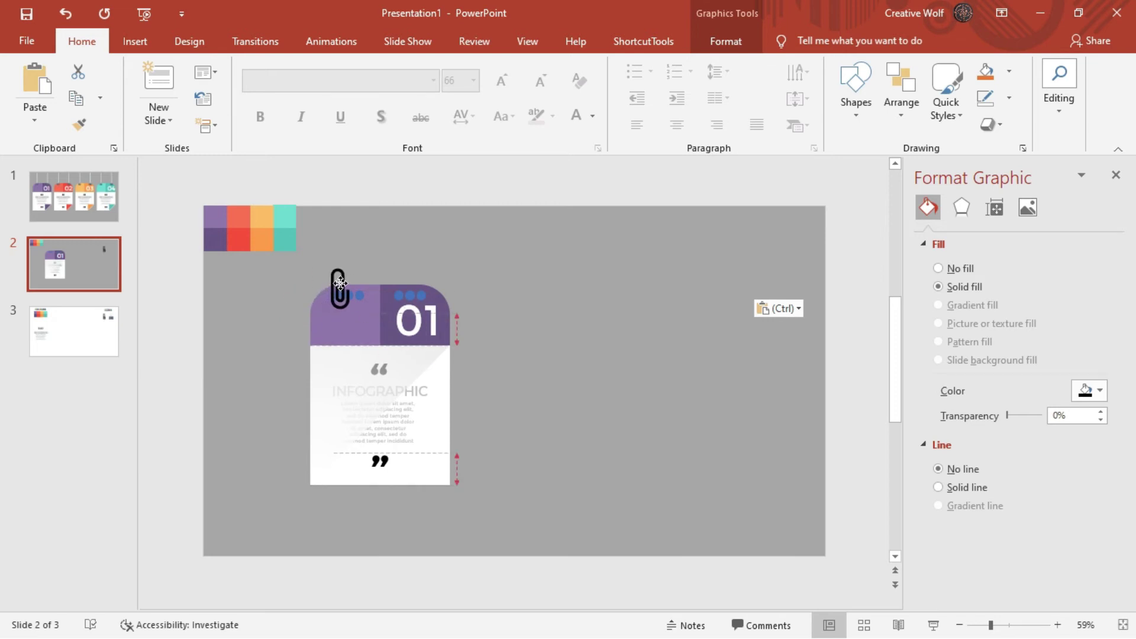
click(429, 257)
- Position the paperclip on the card's top-left edge and select the header dots
click(414, 294)
shift+click(359, 297)
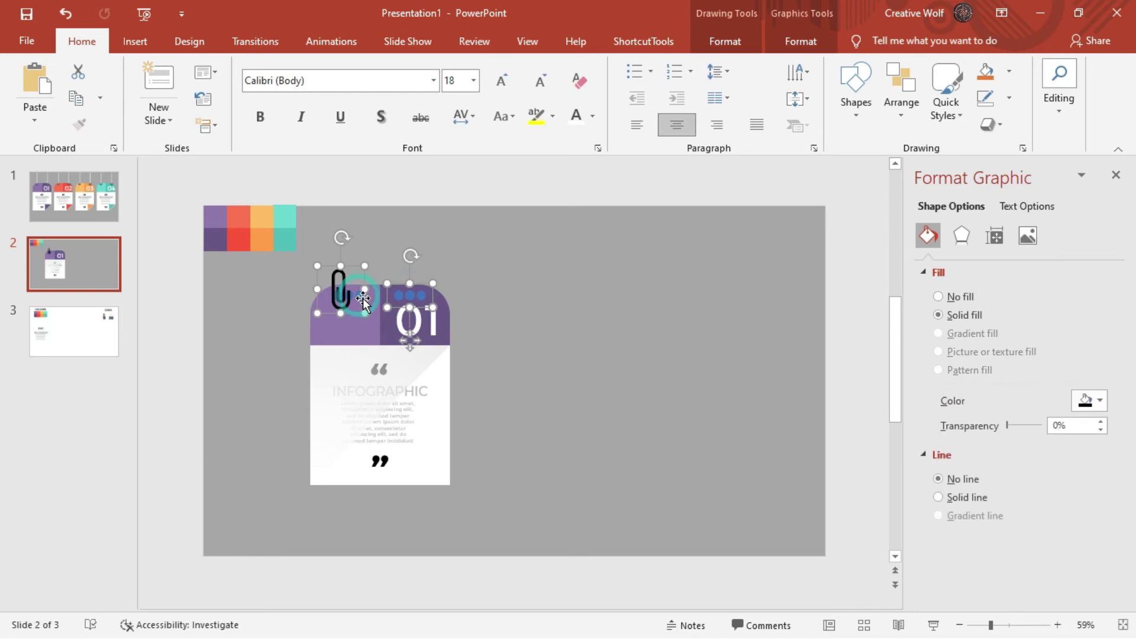
click(367, 287)
click(360, 286)
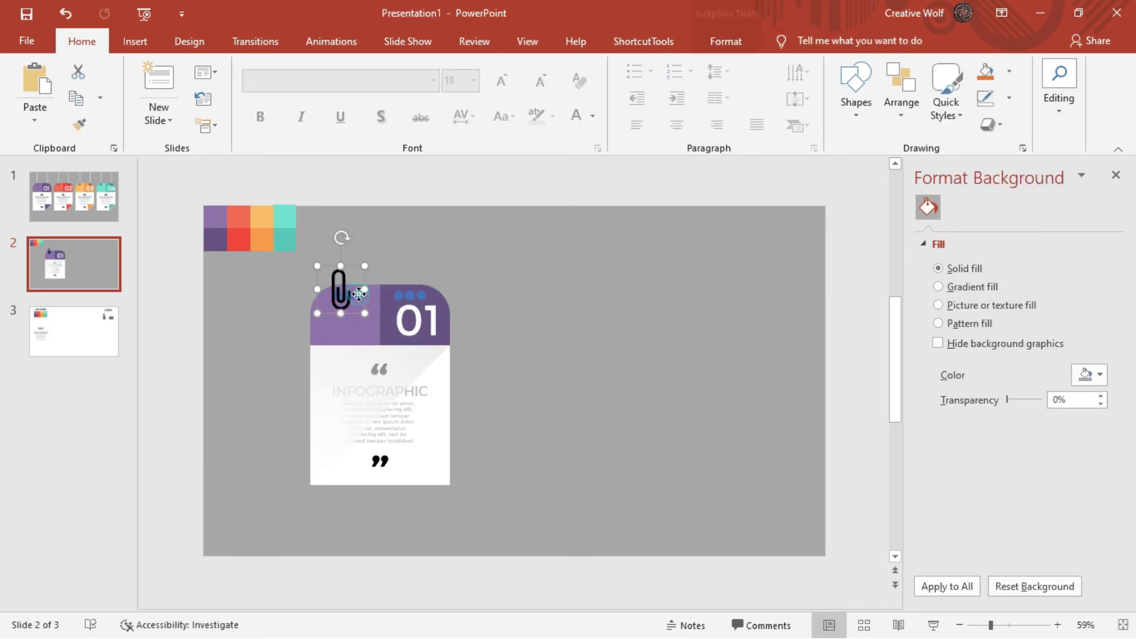
drag(356, 266, 322, 268)
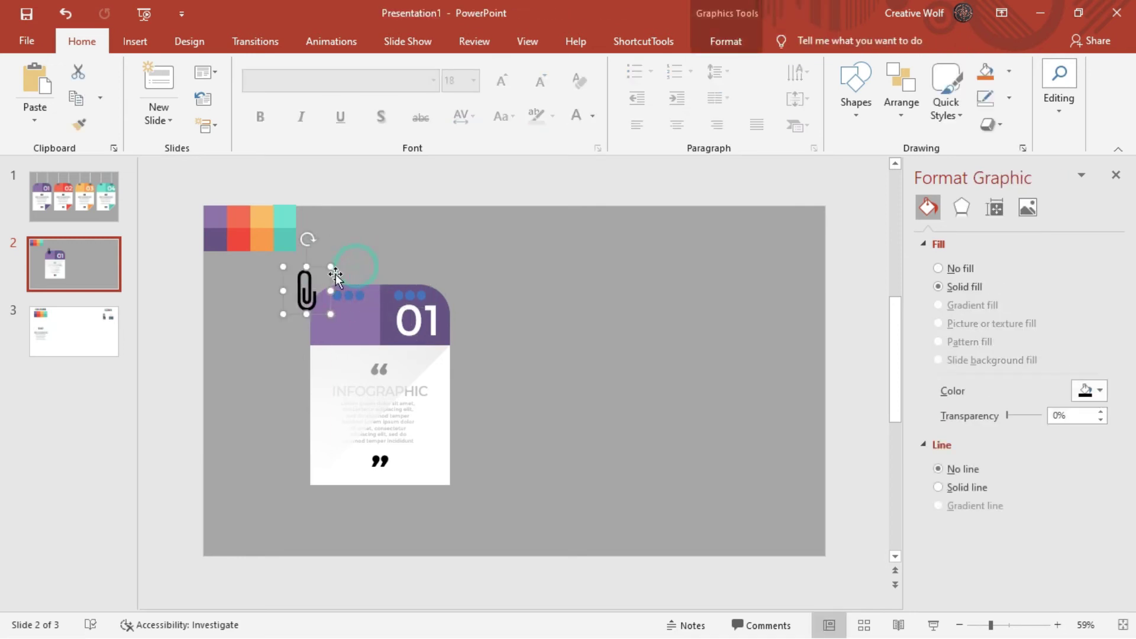
key(Tab)
shift+click(354, 297)
shift+click(357, 294)
shift+click(332, 328)
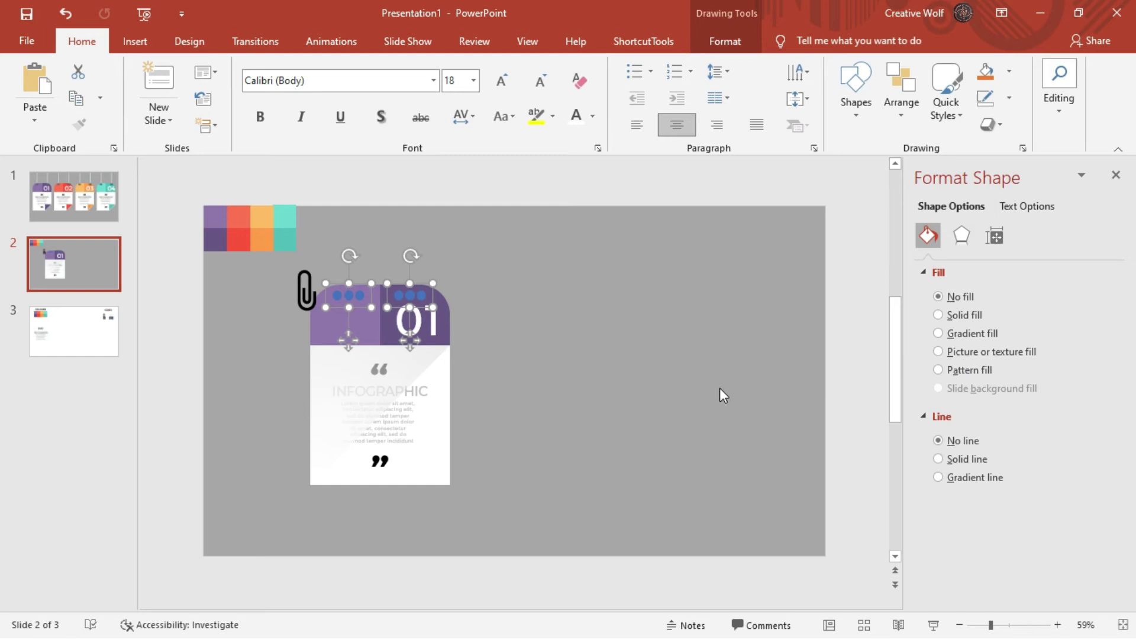
- Fill the header dots with the slide background colour and shift the paperclip onto the purple header
key(ctrl+shift+g)
click(951, 386)
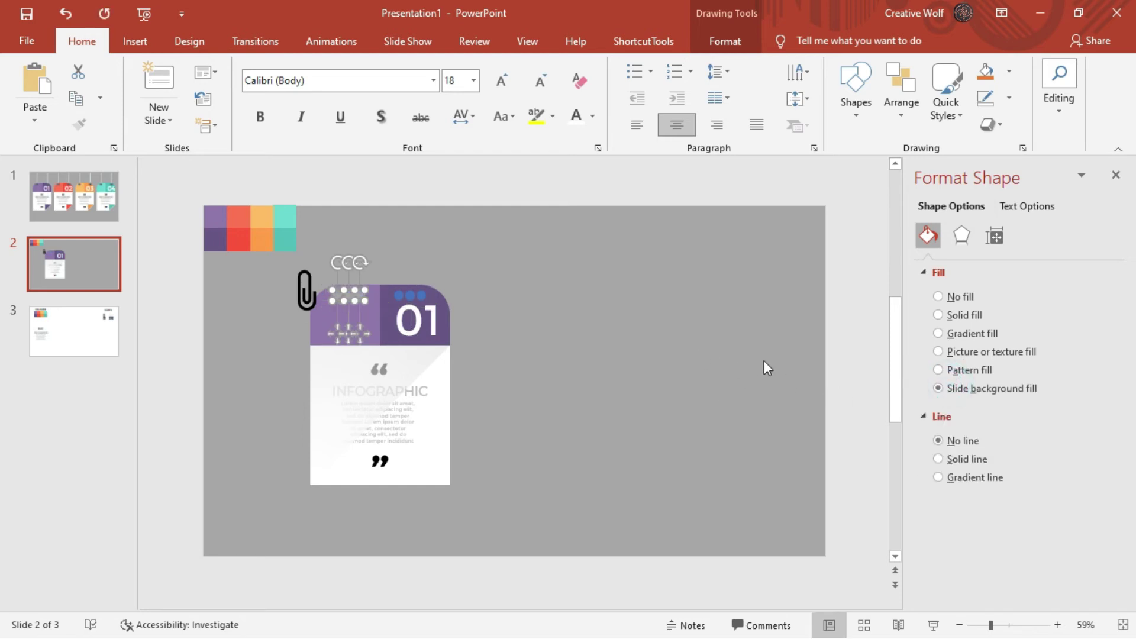
drag(508, 265, 372, 302)
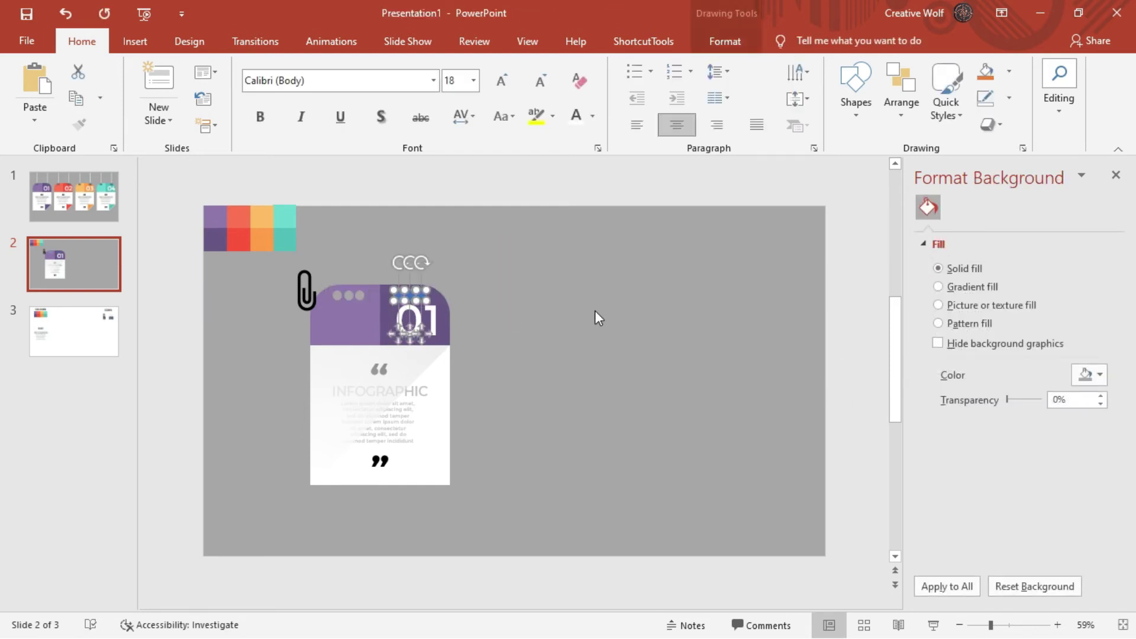
click(602, 366)
click(304, 278)
drag(303, 279, 336, 278)
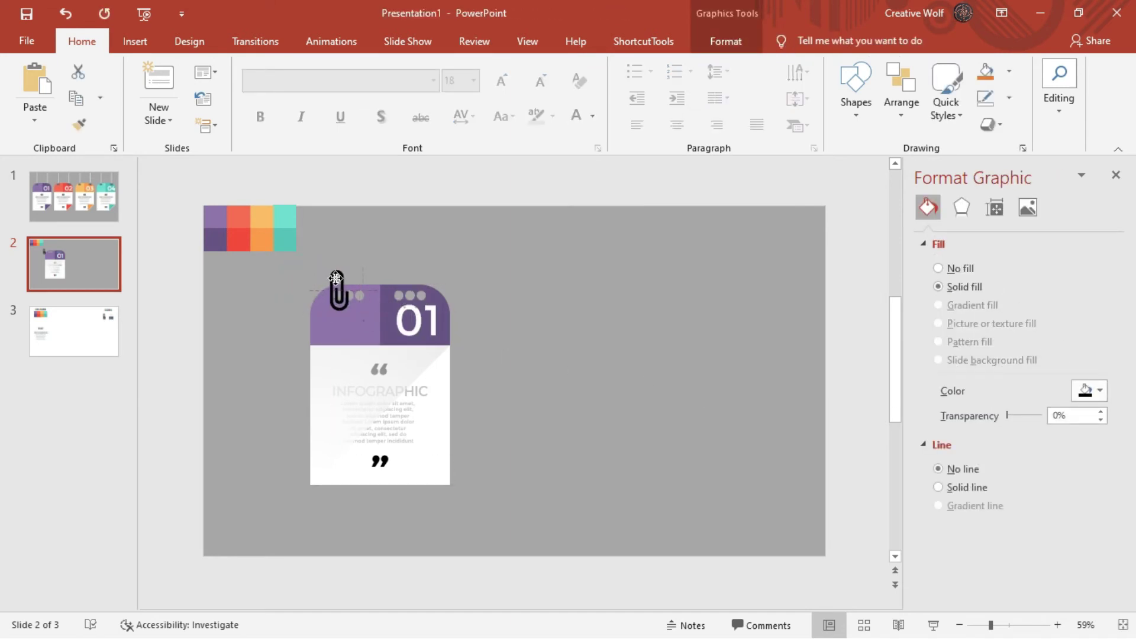
click(496, 236)
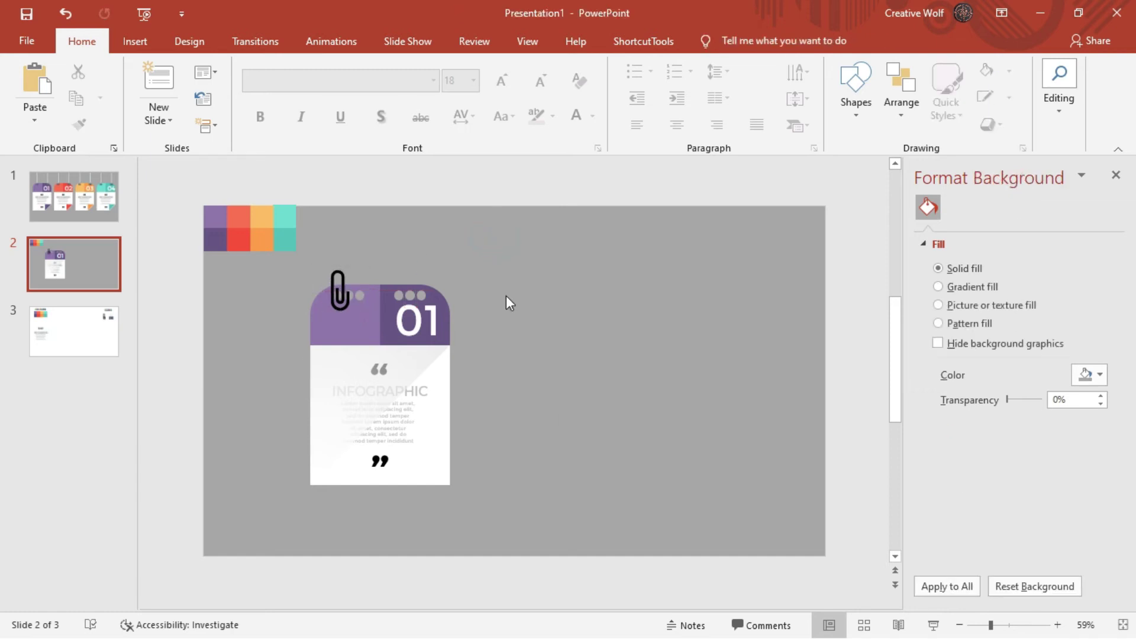
- Send the shape overlaying the card to the back, then select all the card's pieces
click(408, 401)
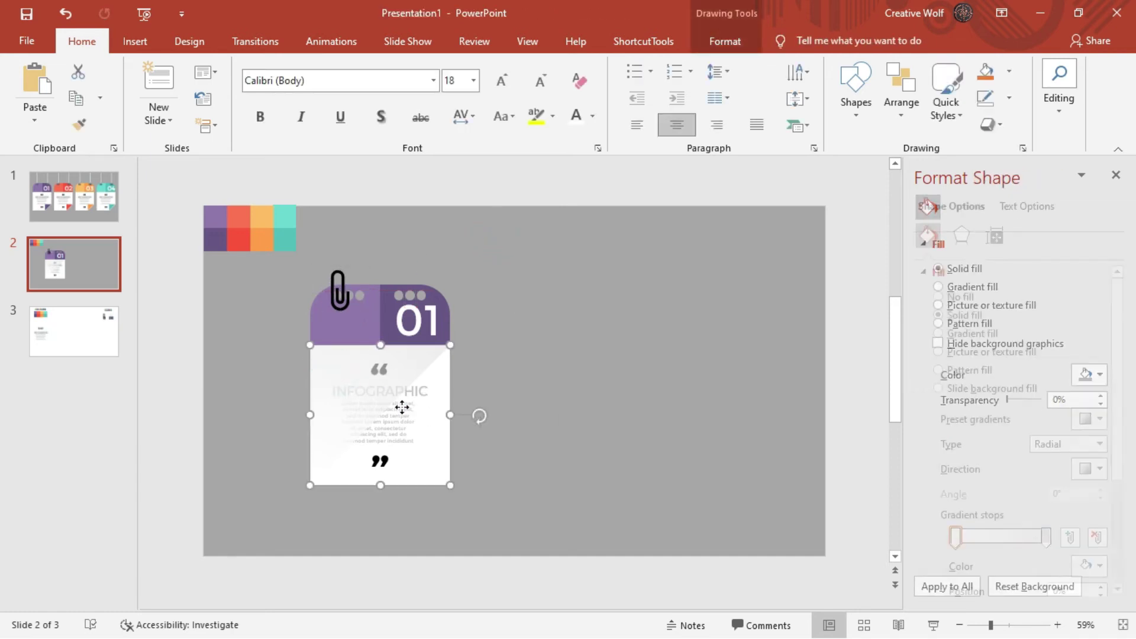
right_click(401, 406)
click(404, 435)
click(436, 396)
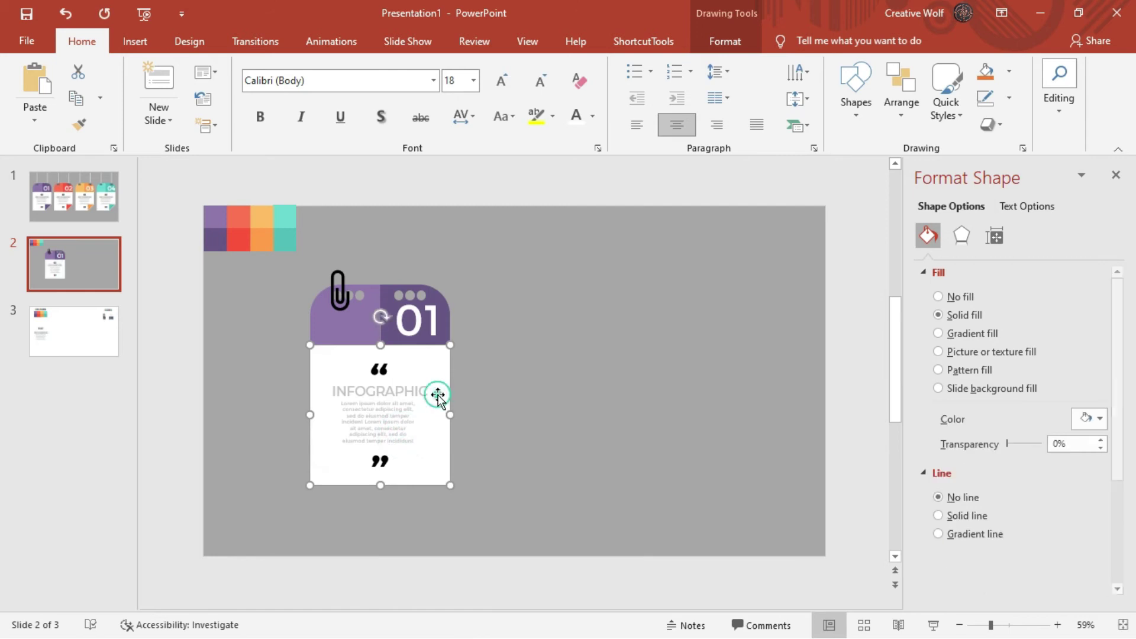
right_click(438, 402)
click(522, 201)
click(552, 271)
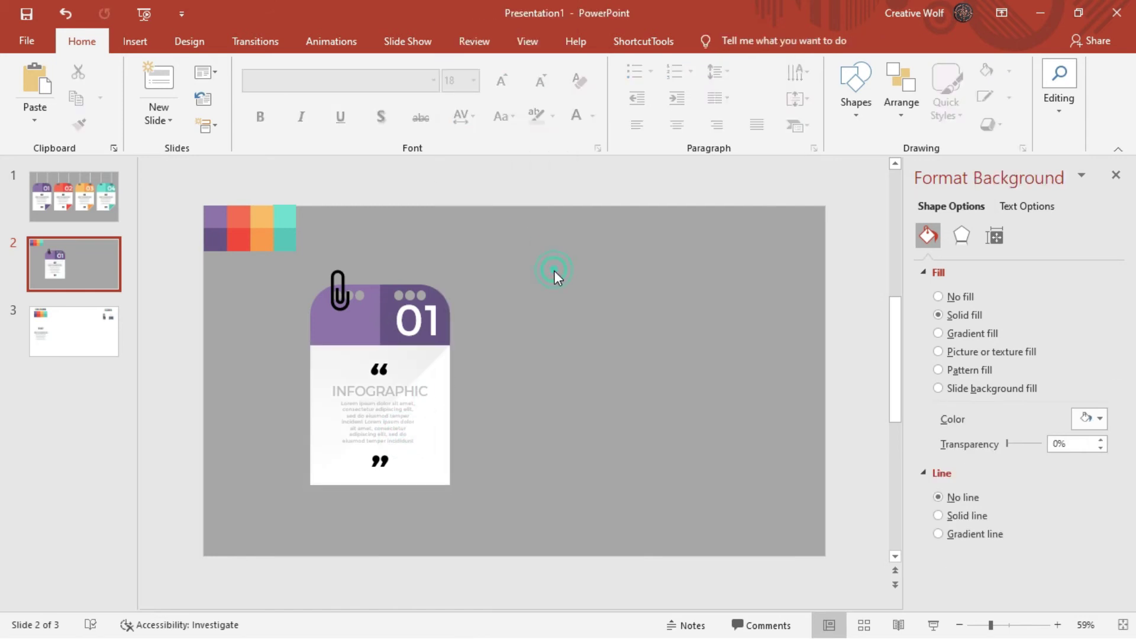
drag(552, 252, 259, 546)
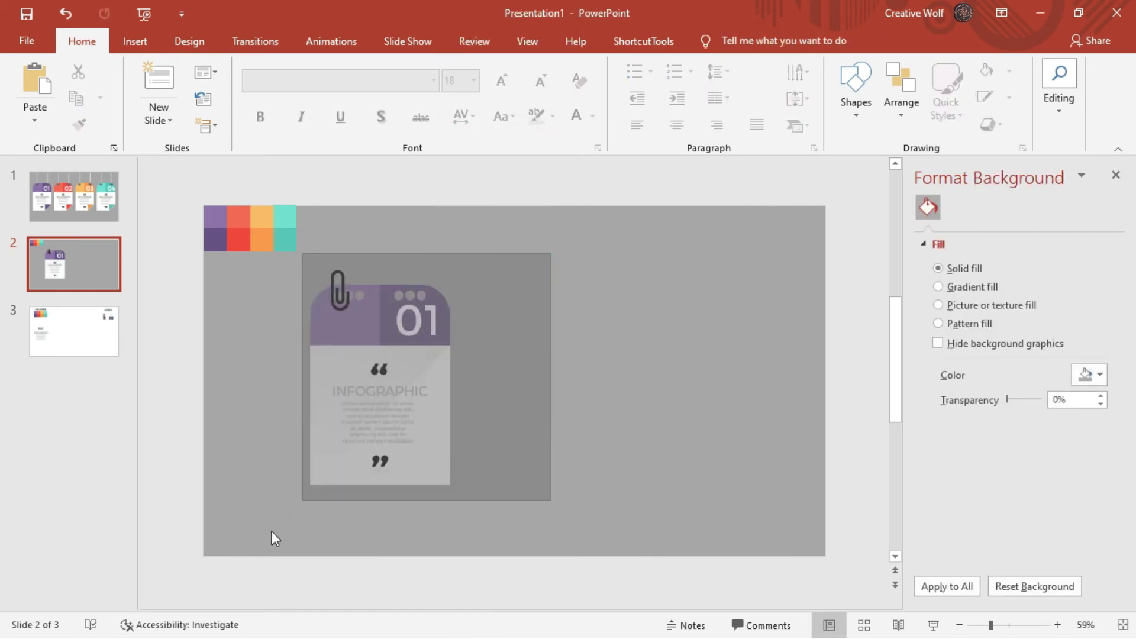
- Group the card's pieces and distribute the four cards evenly across slide 2
key(ctrl+g)
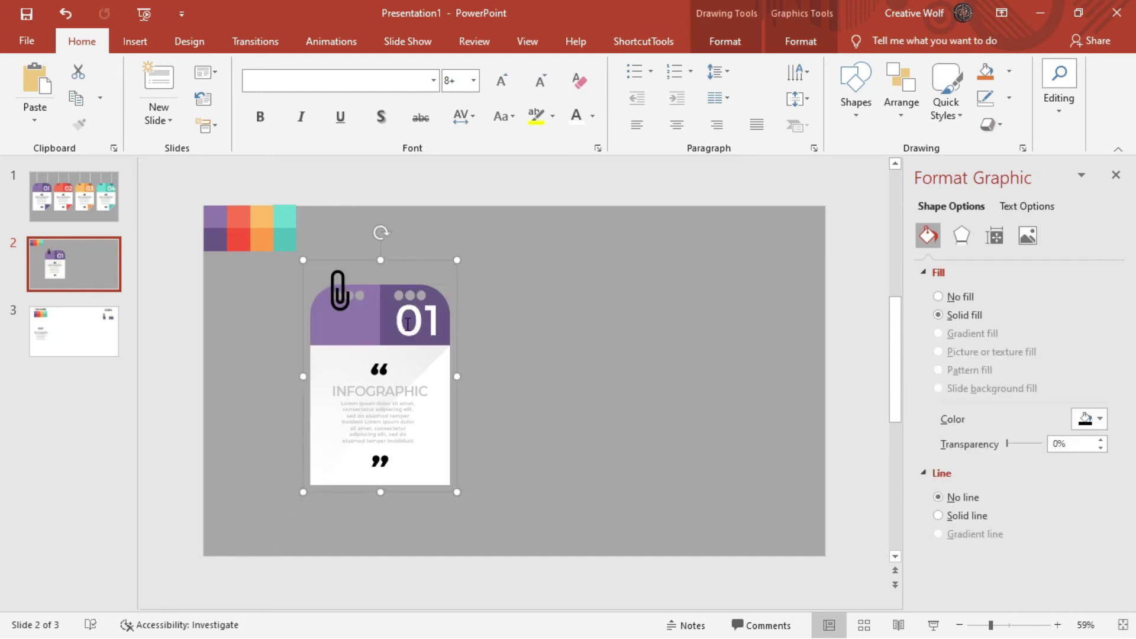
mouse_move(412, 259)
mouse_down()
mouse_move(331, 259)
mouse_move(781, 258)
mouse_up()
shift+click(556, 343)
shift+click(495, 350)
shift+click(331, 350)
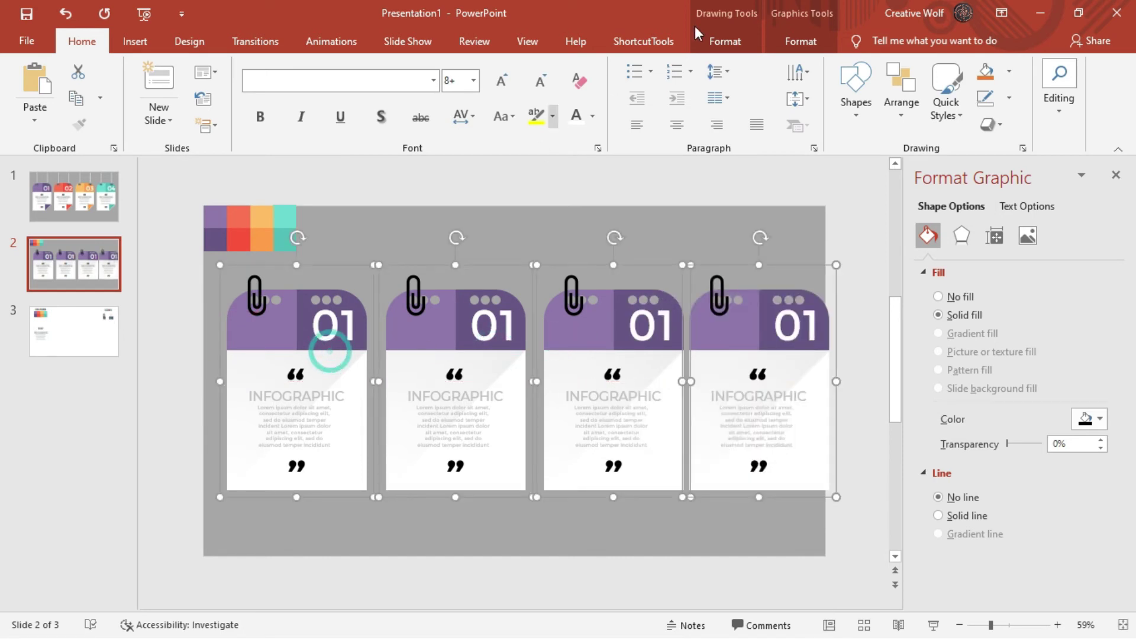
click(726, 41)
click(866, 71)
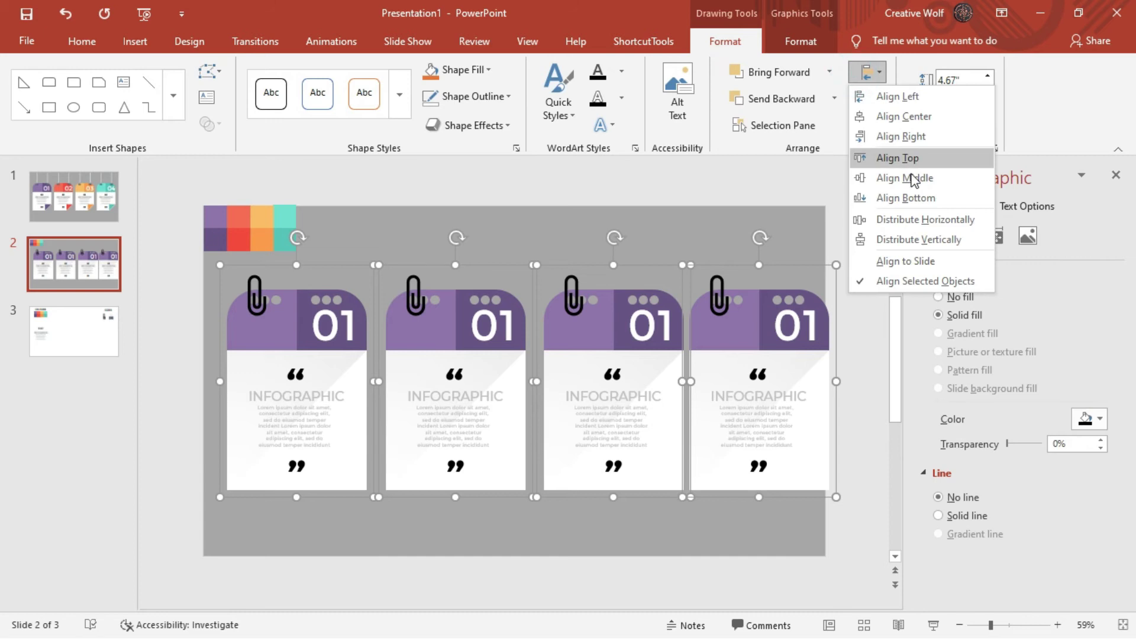
click(899, 219)
- Reselect the four aligned cards, then clear the selection
click(868, 71)
click(909, 243)
click(720, 168)
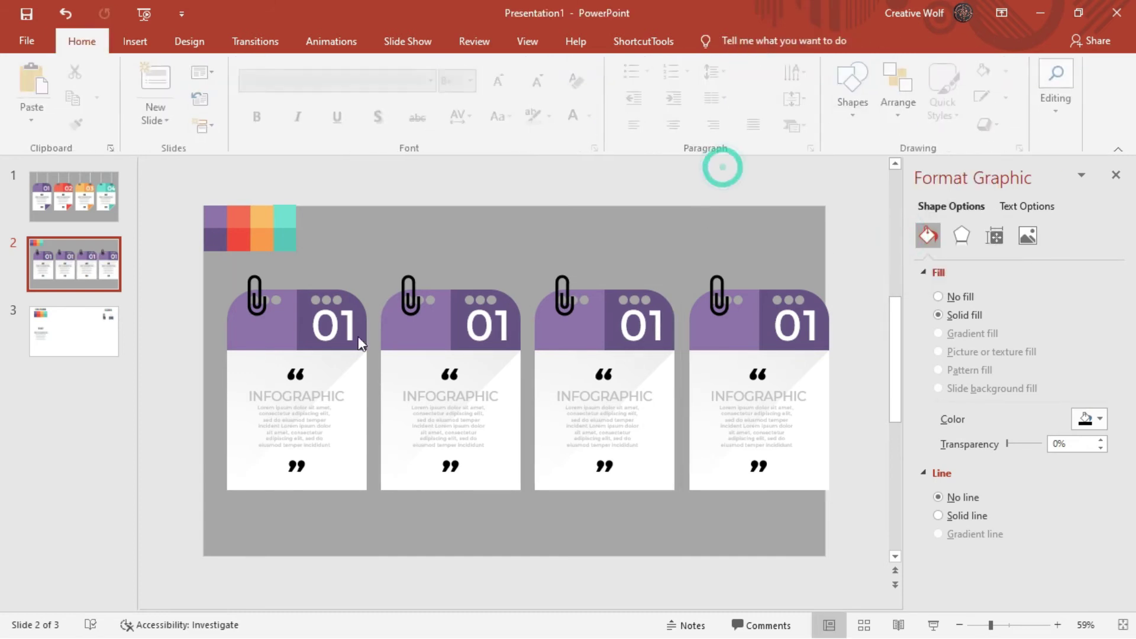
click(301, 339)
shift+click(482, 362)
shift+click(560, 360)
shift+click(735, 372)
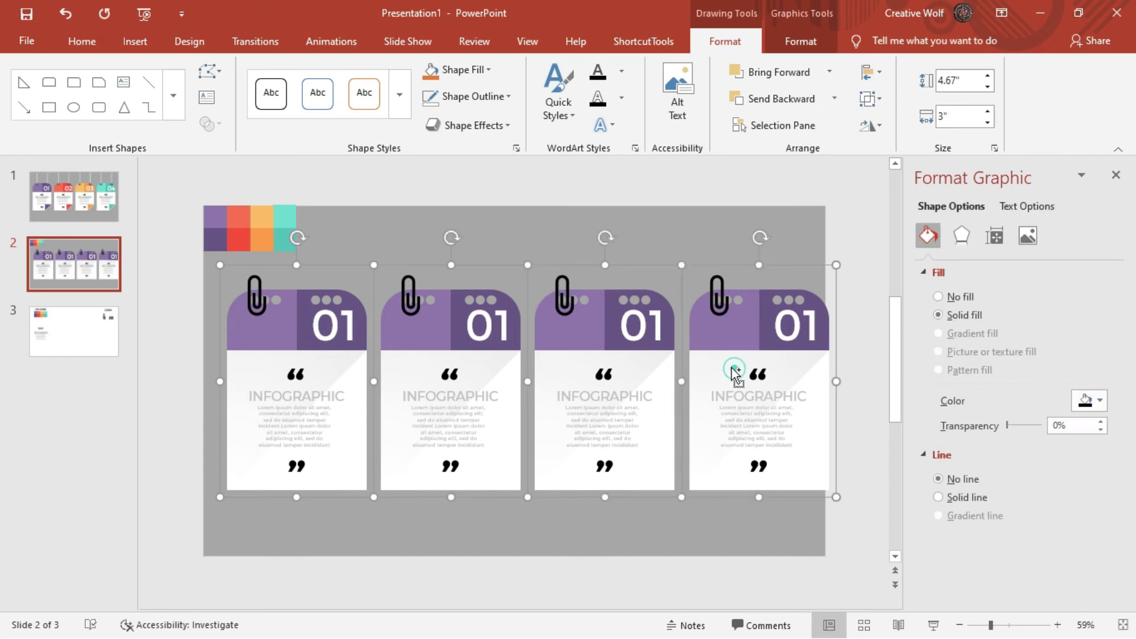
click(734, 371)
click(621, 218)
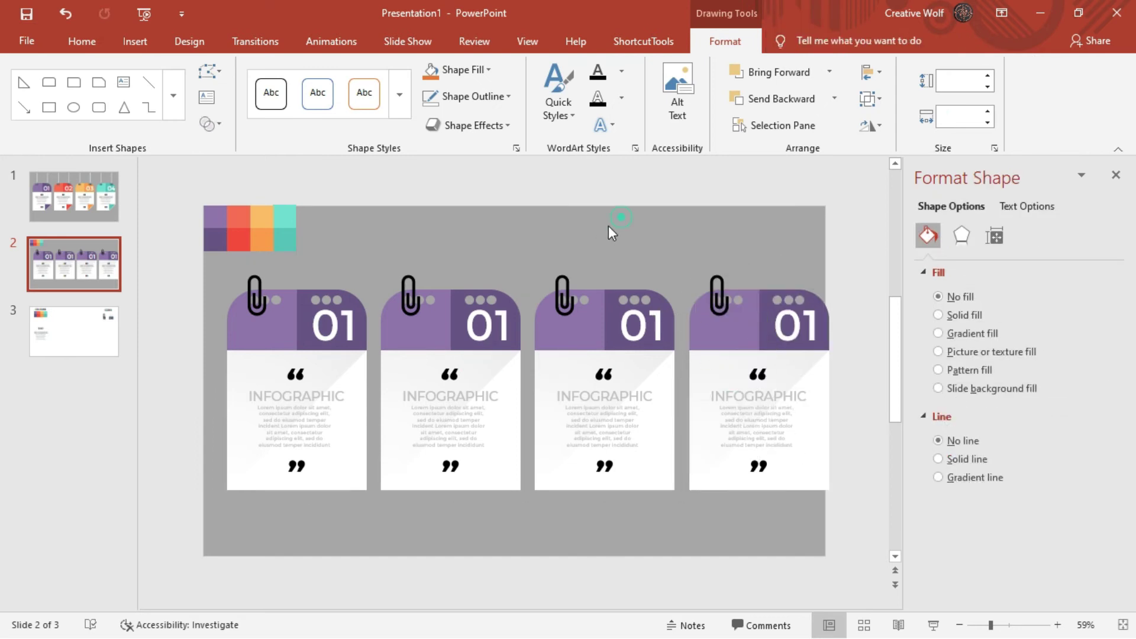
- Format-paint the top-left blocks of cards 2–4 red, orange and teal
click(238, 216)
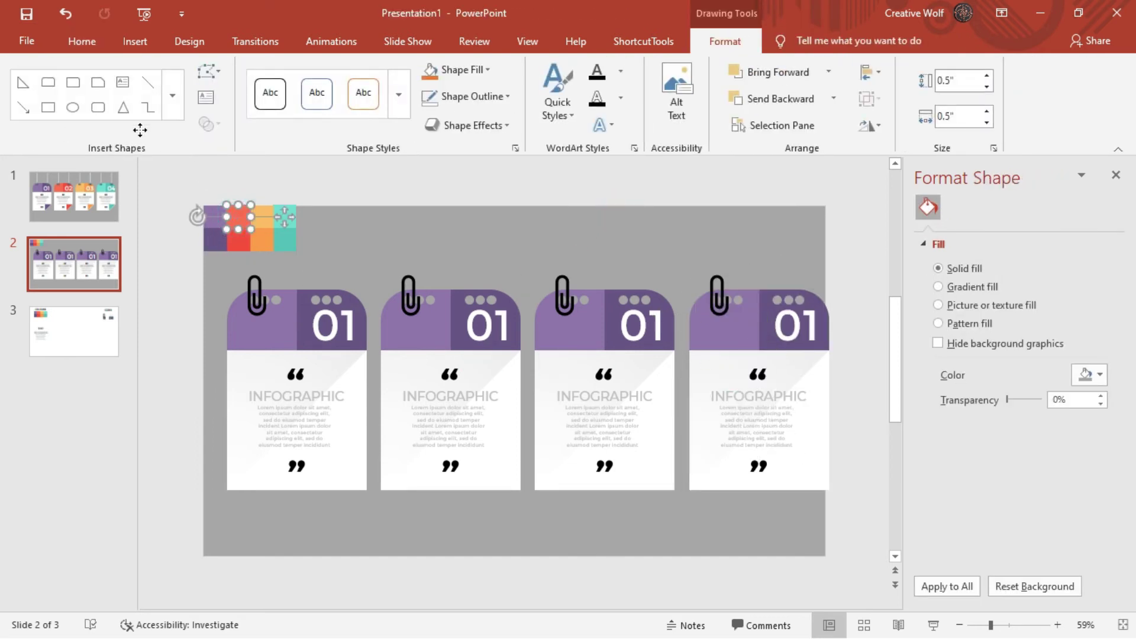
click(82, 41)
double_click(79, 124)
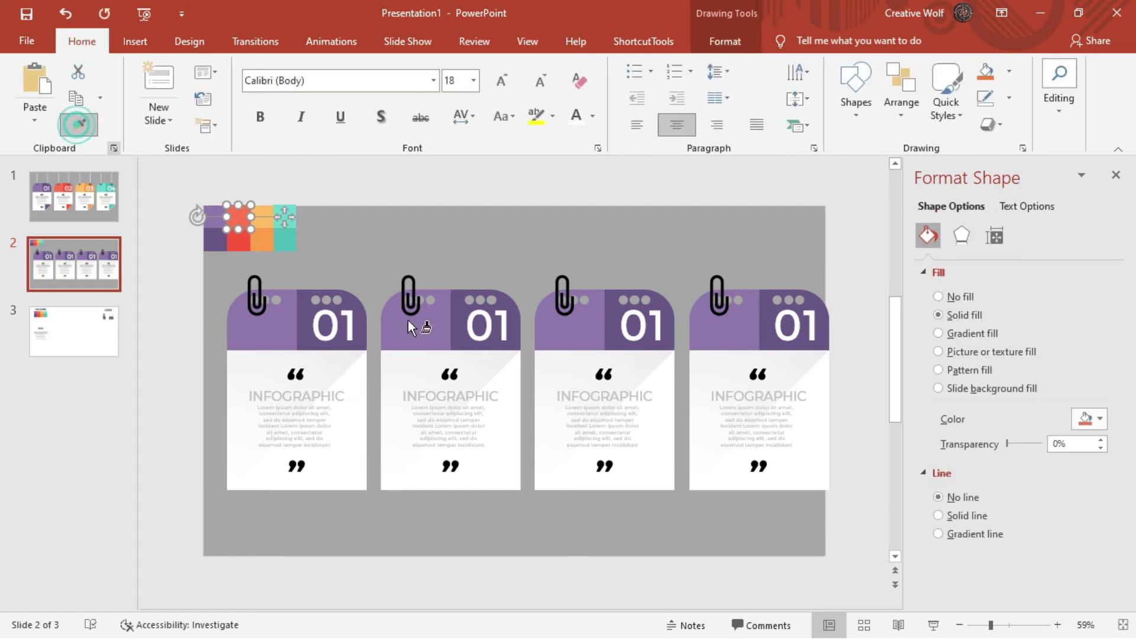
click(407, 322)
click(258, 217)
click(92, 124)
click(562, 331)
click(284, 216)
click(94, 126)
click(719, 338)
click(567, 216)
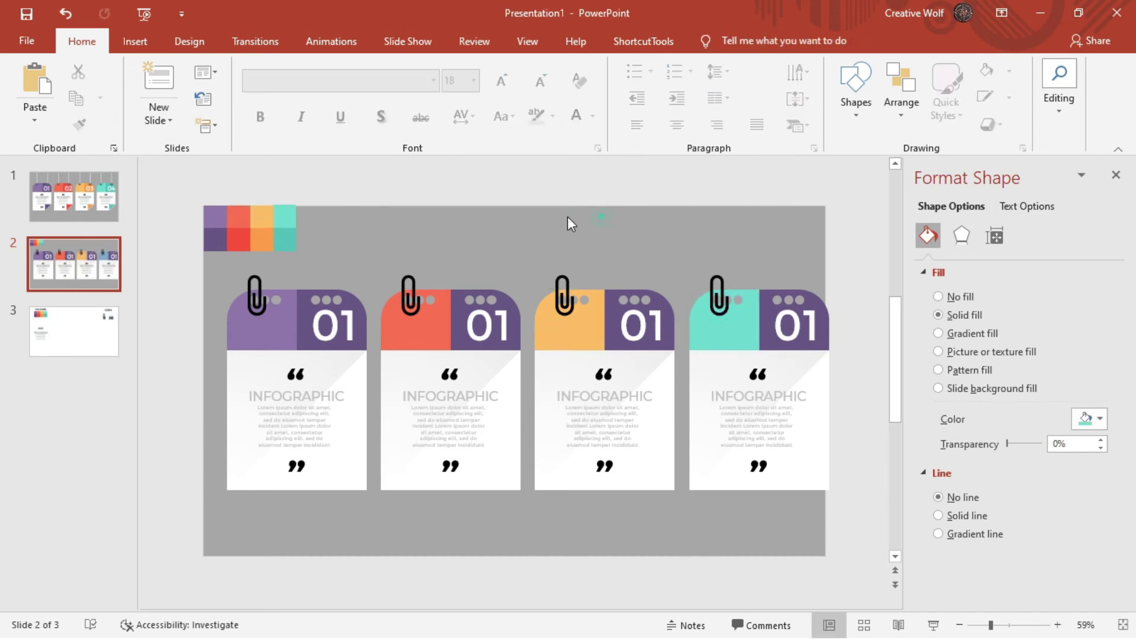
- Format-paint the number blocks of cards 2–4 darker red, orange and teal
click(238, 242)
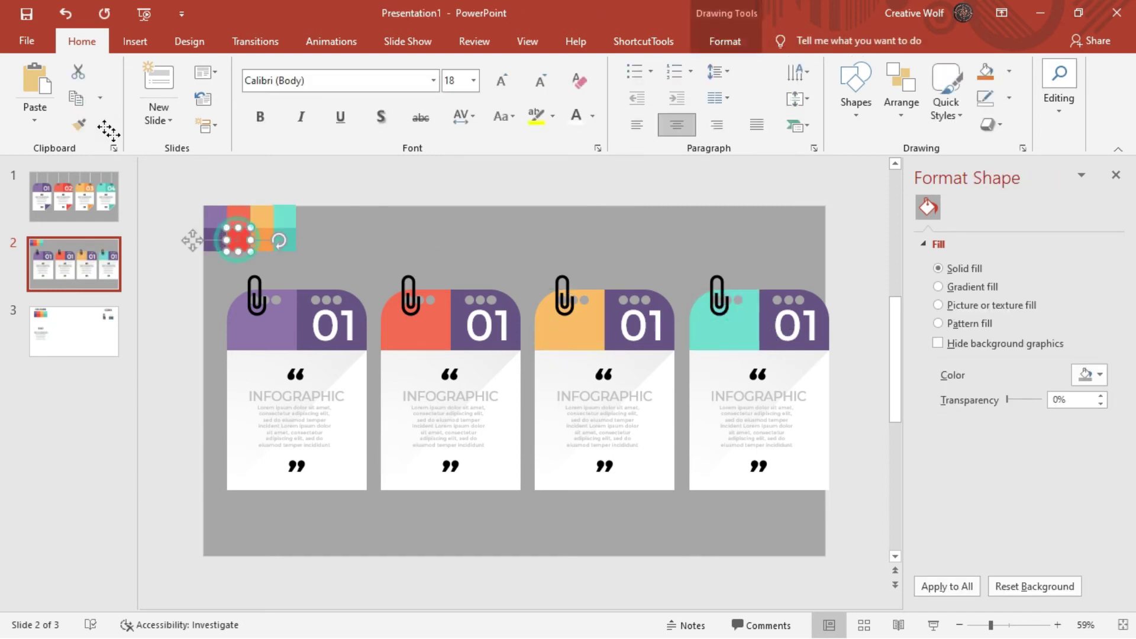
click(78, 124)
click(458, 346)
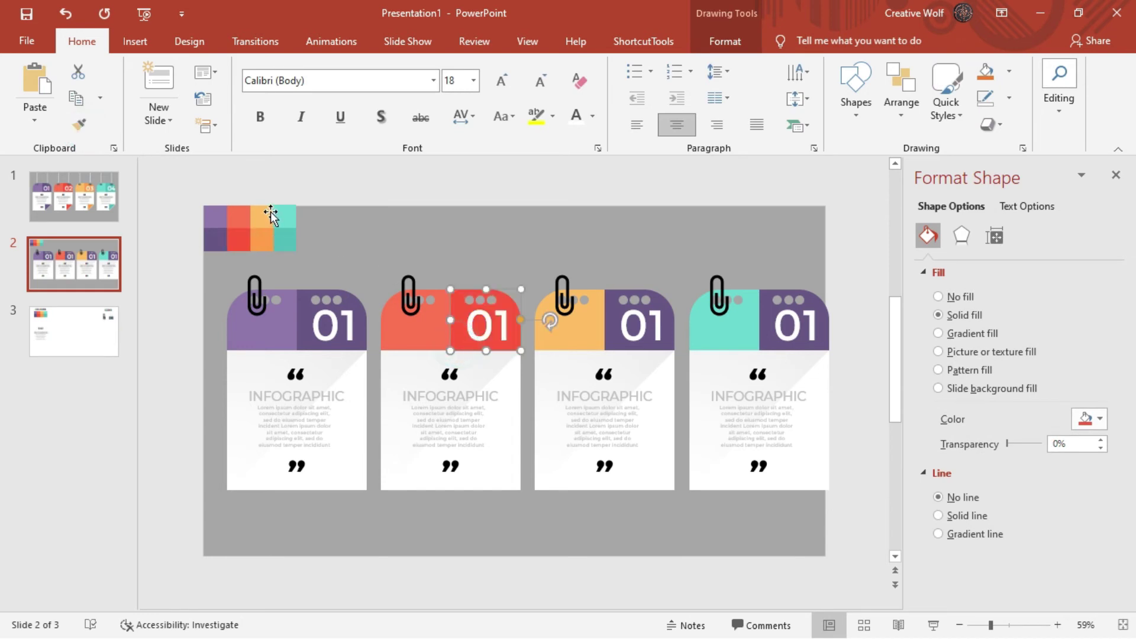
click(260, 247)
click(78, 124)
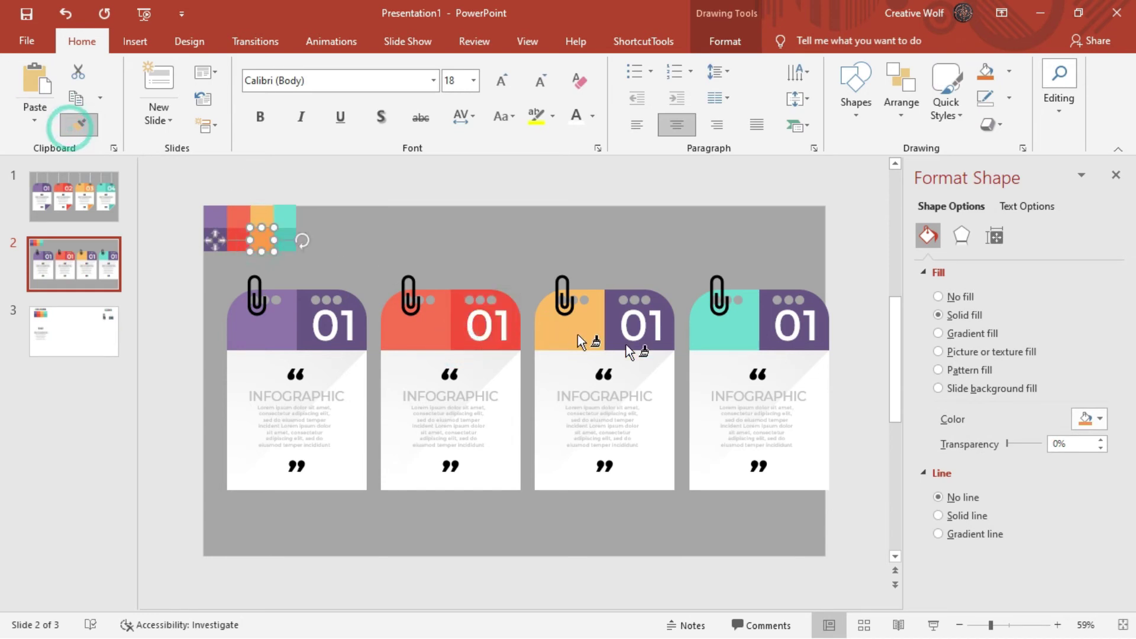
click(614, 340)
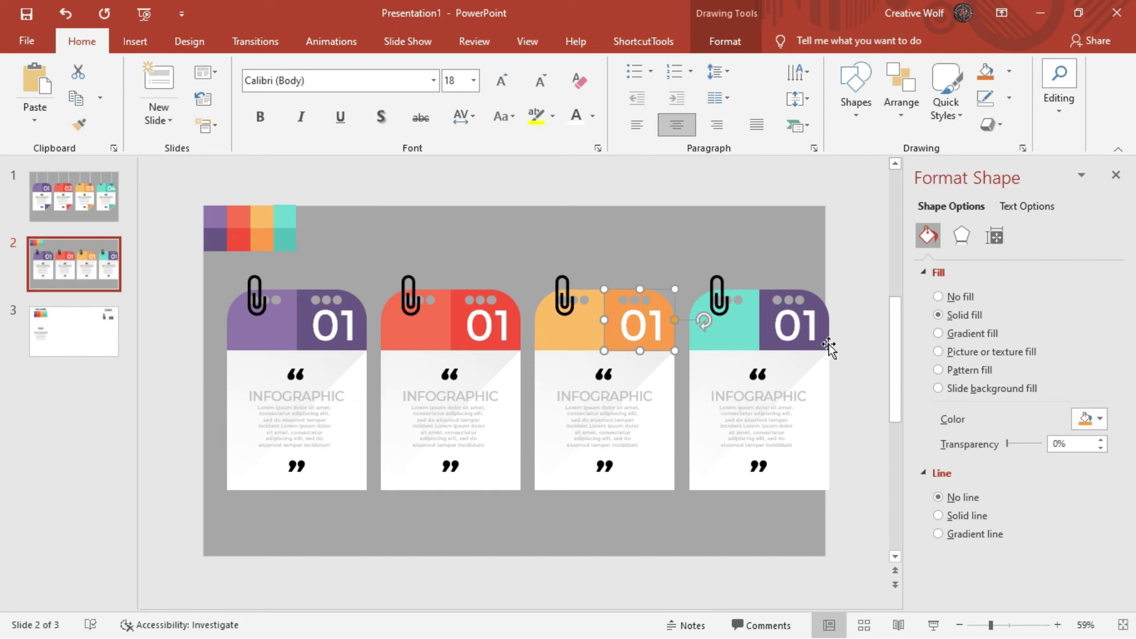
click(284, 239)
click(78, 124)
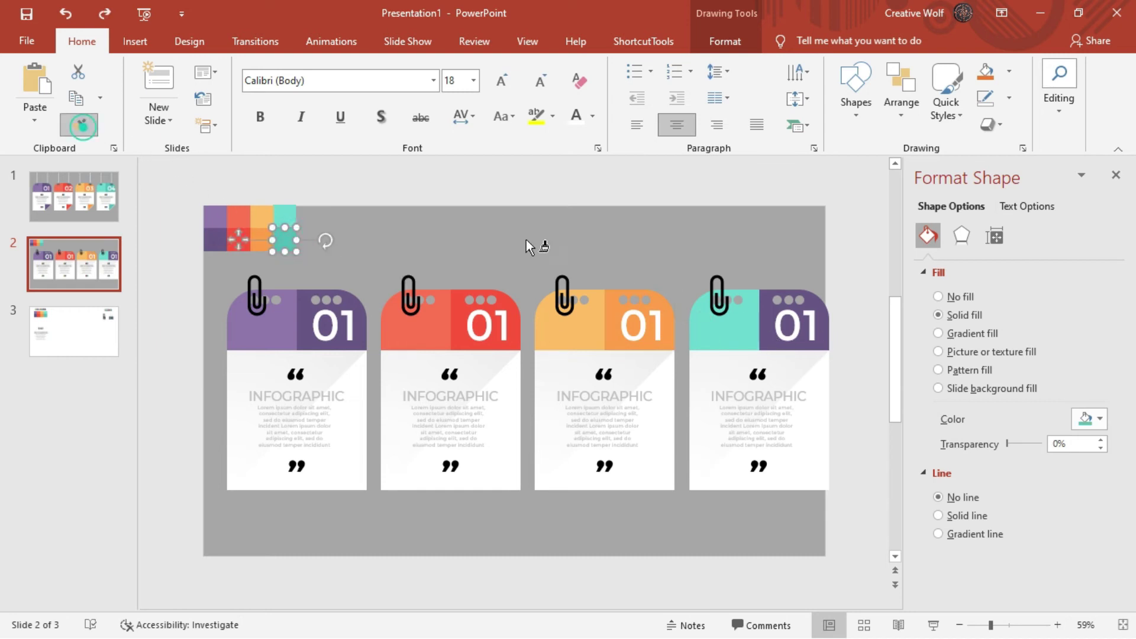
click(762, 293)
click(731, 249)
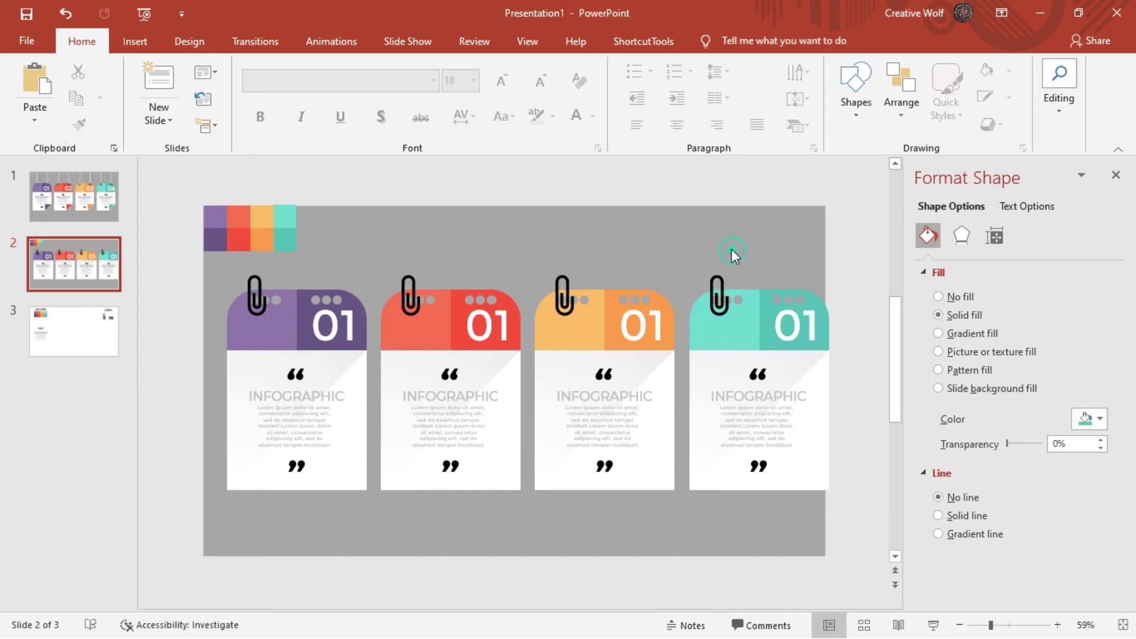
click(509, 323)
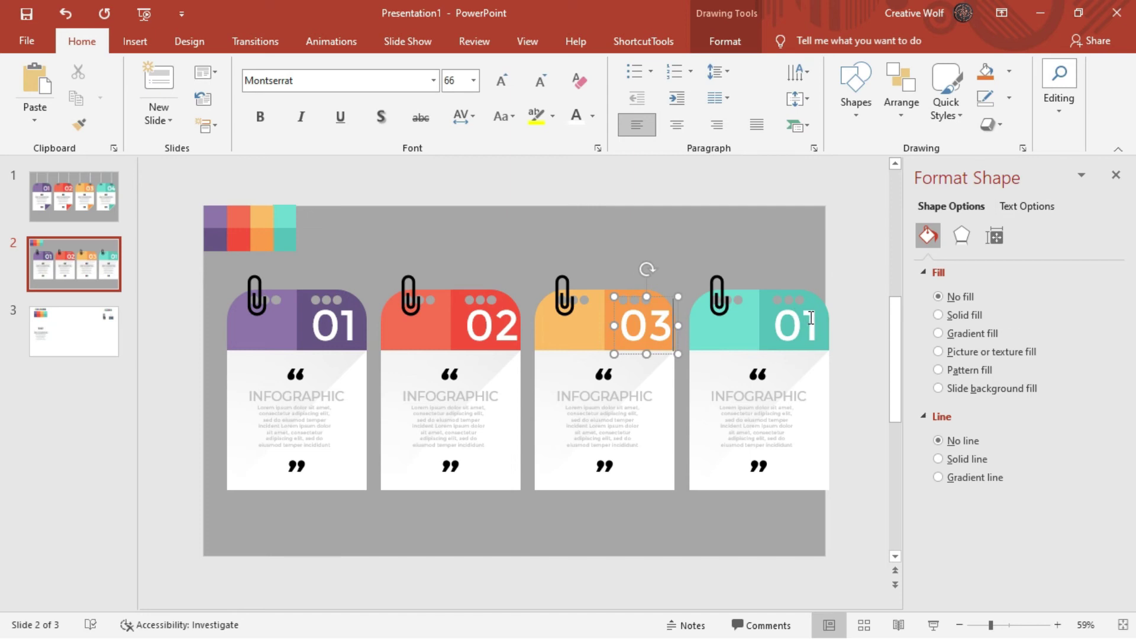
- Finish the 04 number and colour slide 2's card 1–3 headings purple, red and orange to match
click(750, 202)
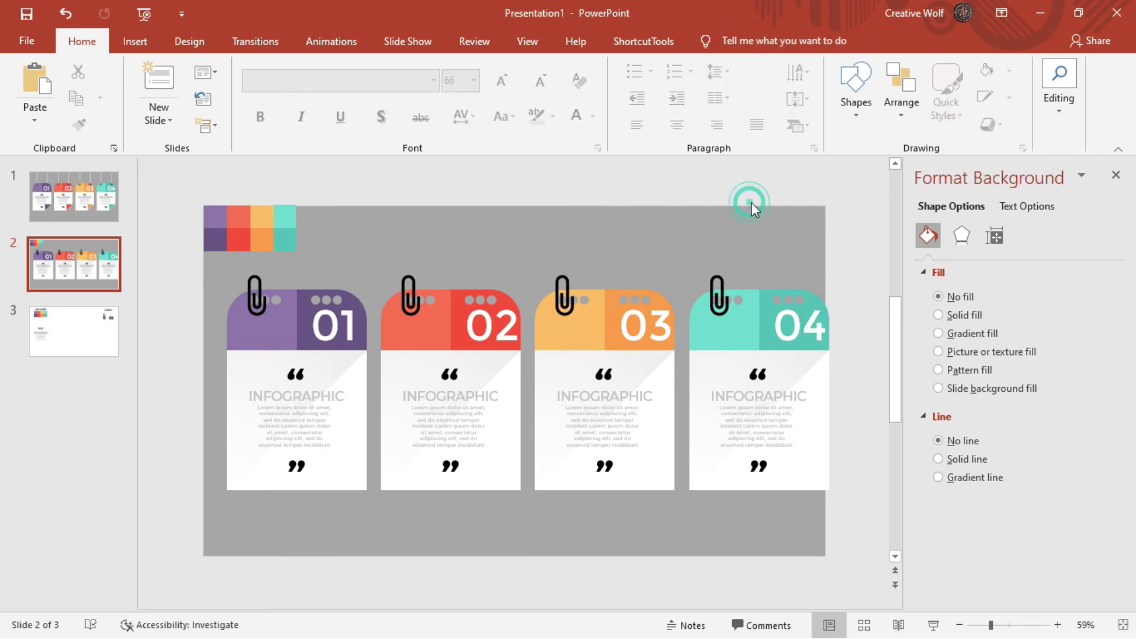
double_click(276, 394)
click(592, 115)
click(613, 321)
click(323, 284)
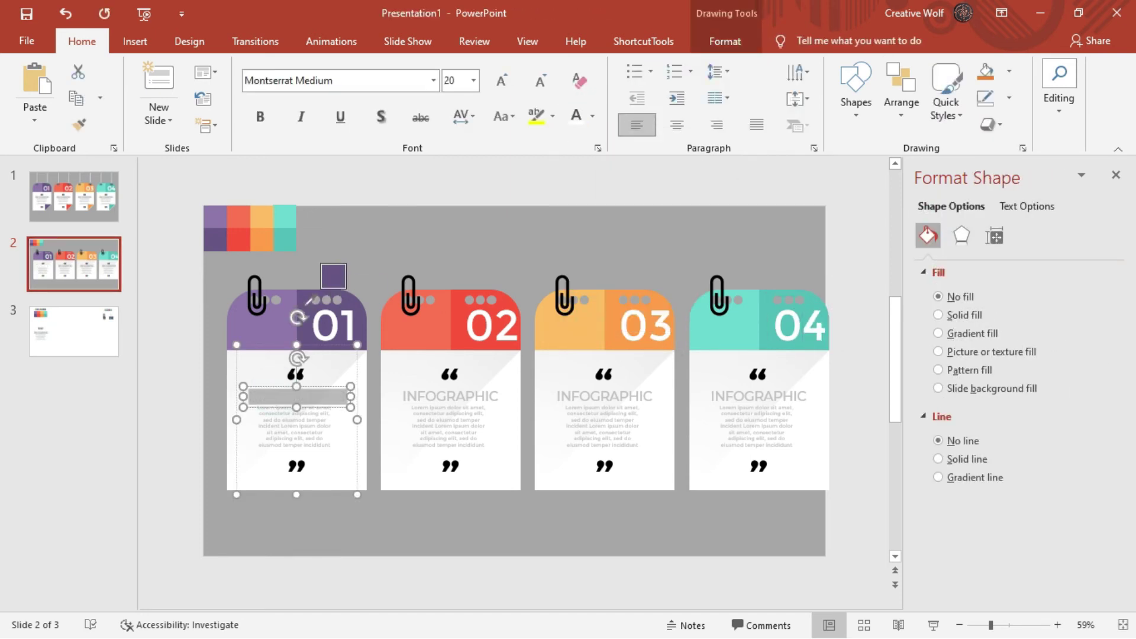
click(485, 398)
click(489, 305)
double_click(604, 396)
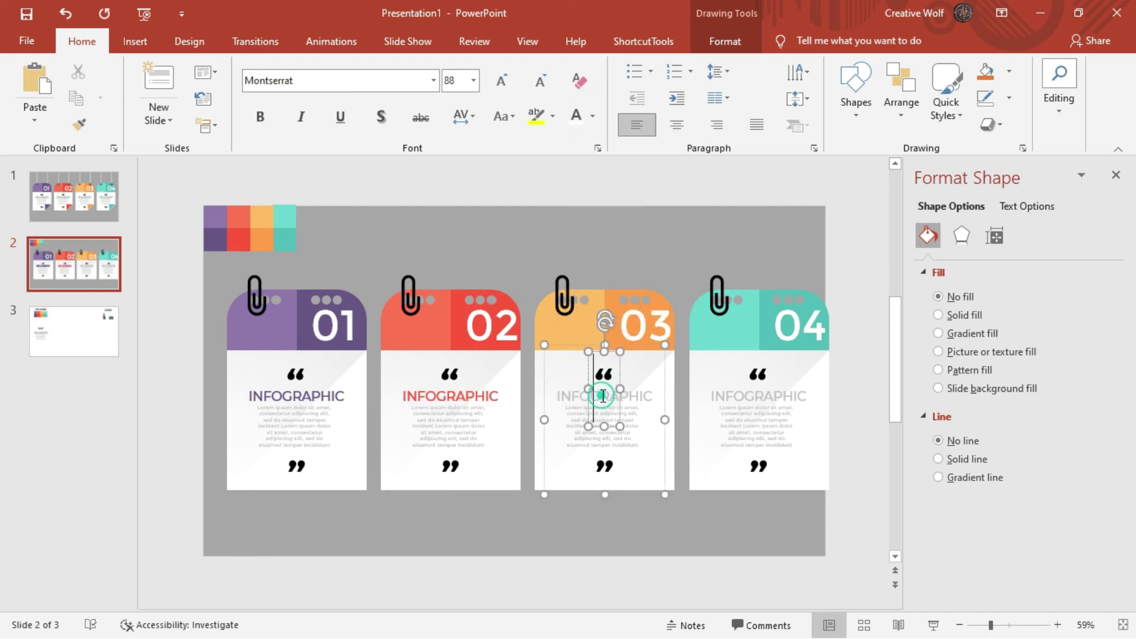
click(593, 116)
click(612, 322)
click(633, 301)
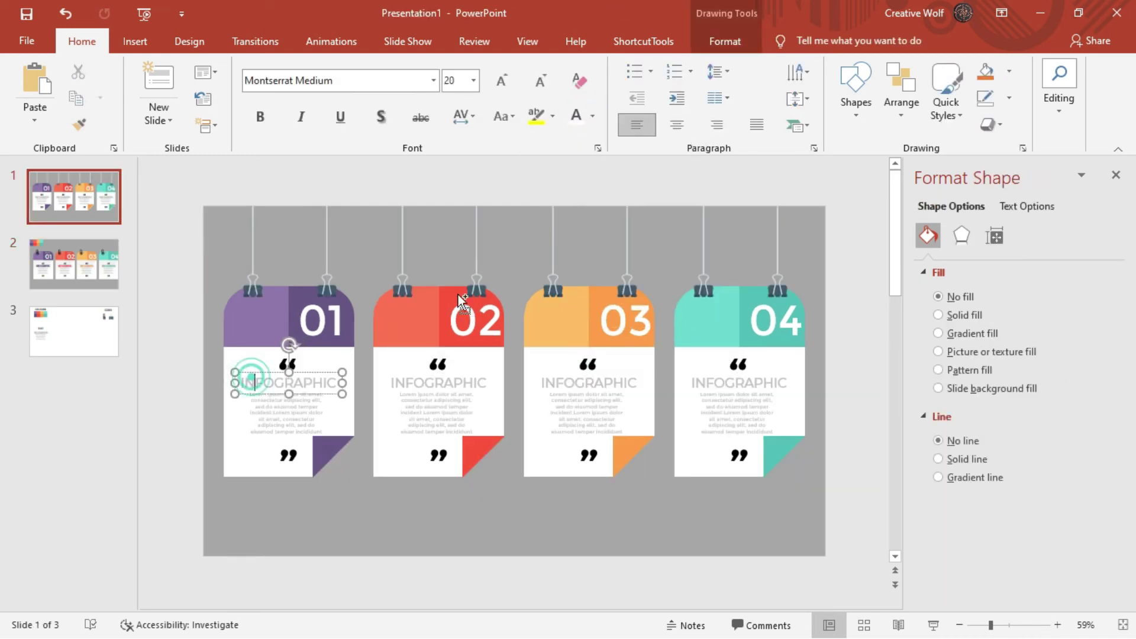
- Recolour slide 1's INFOGRAPHIC headings purple, red, orange and teal to match their cards
click(592, 116)
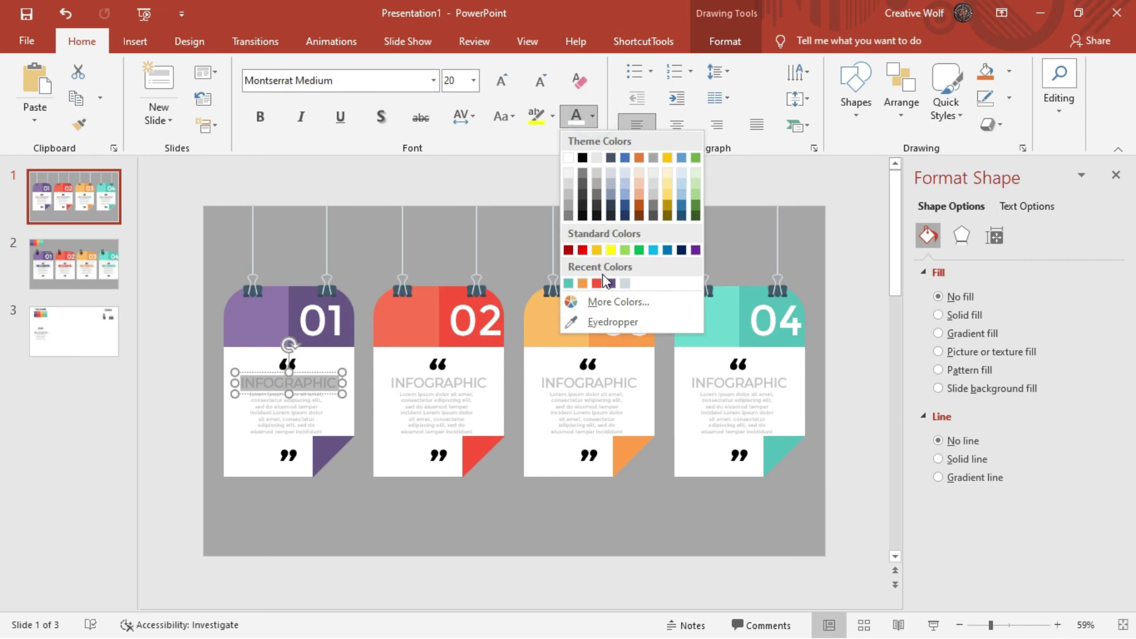
click(582, 283)
double_click(438, 382)
click(568, 283)
double_click(589, 383)
click(592, 116)
click(611, 283)
double_click(739, 383)
click(592, 115)
click(596, 284)
click(619, 244)
- Delete every number, quote mark and INFOGRAPHIC text box from slide 1's four cards
drag(199, 291, 821, 474)
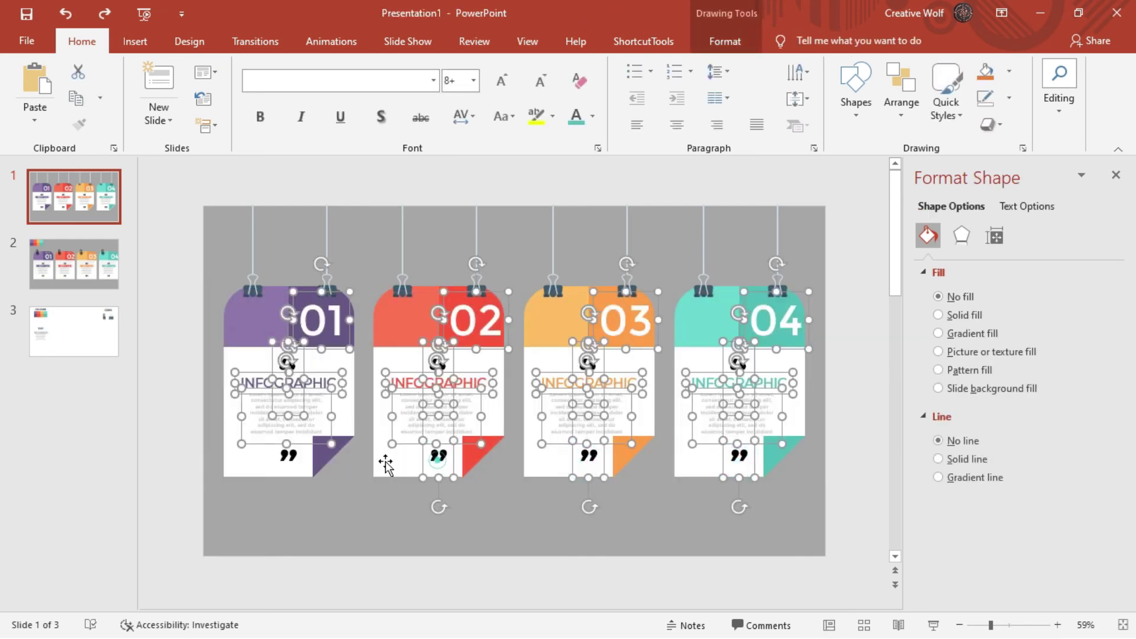
key(Delete)
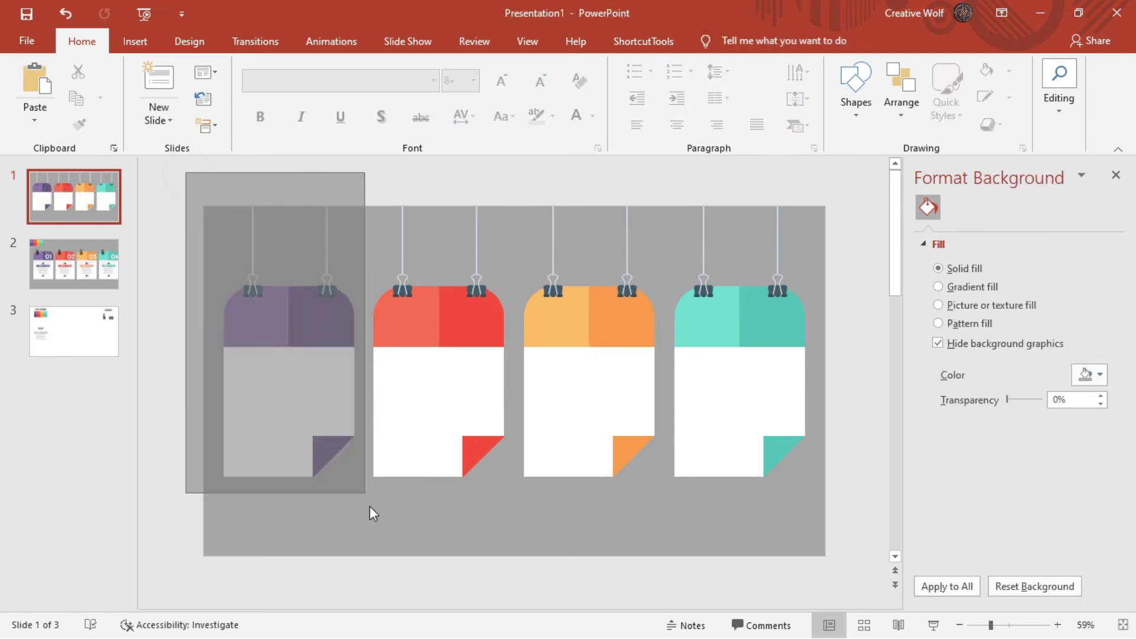
drag(188, 185, 371, 510)
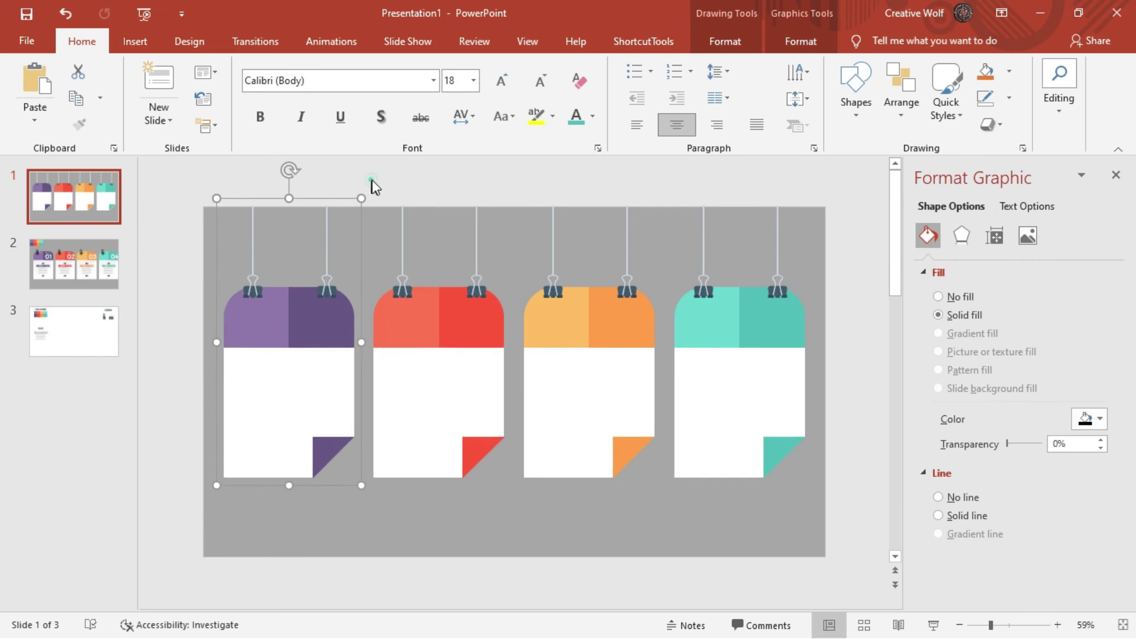
drag(365, 172, 524, 518)
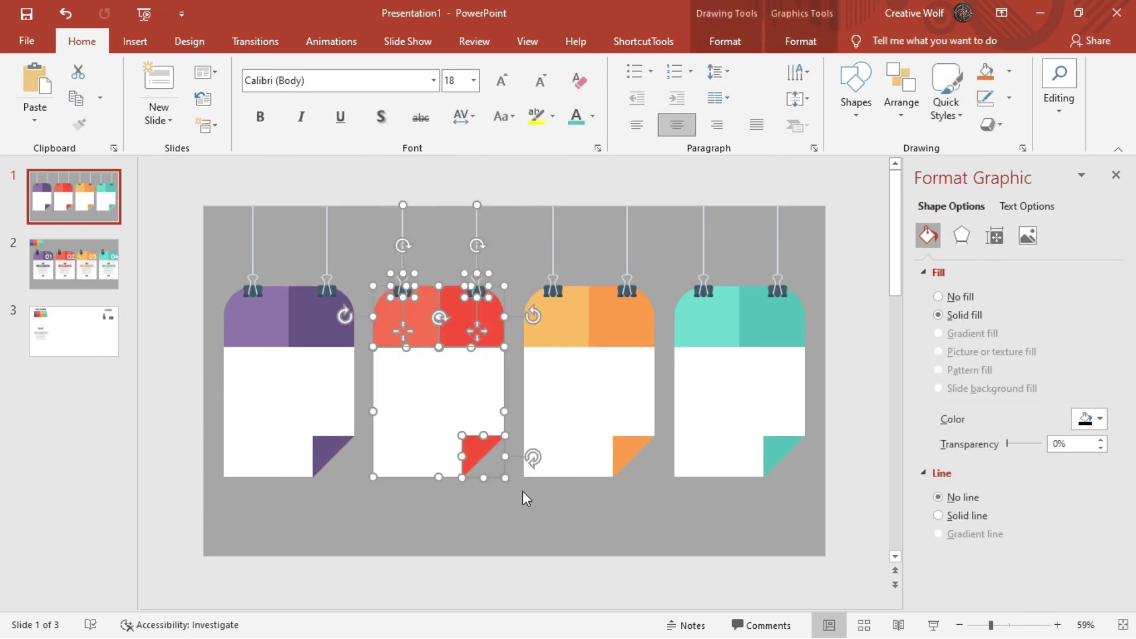
click(520, 177)
- Group the orange and teal cards' shapes into single objects with Ctrl+G
drag(505, 170, 664, 524)
key(ctrl+g)
click(663, 160)
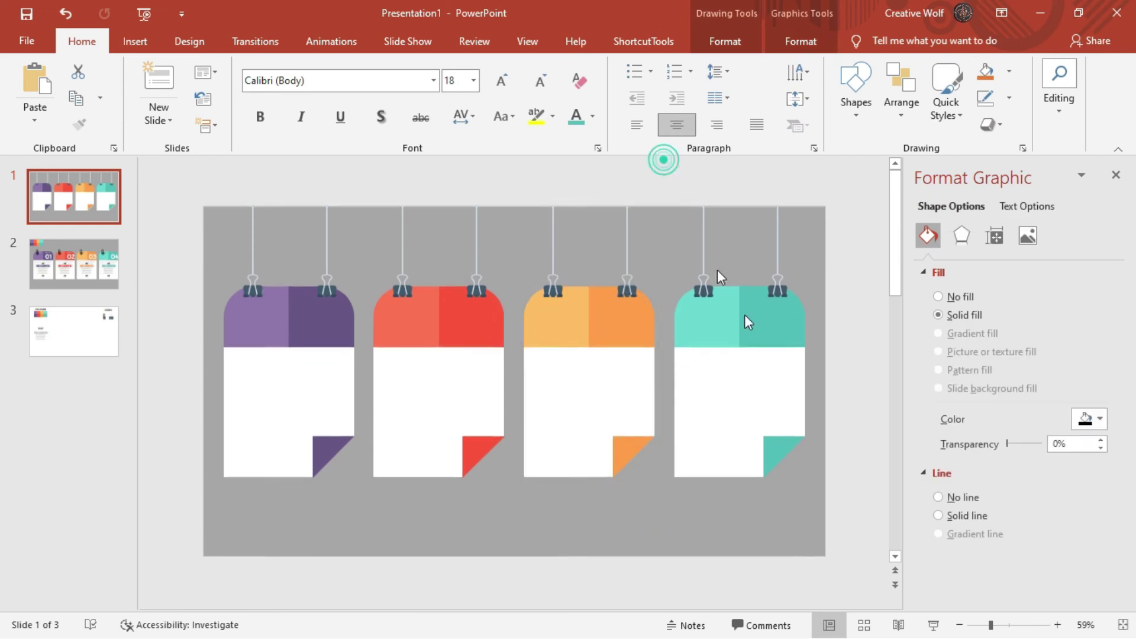
drag(663, 160, 821, 527)
key(ctrl+g)
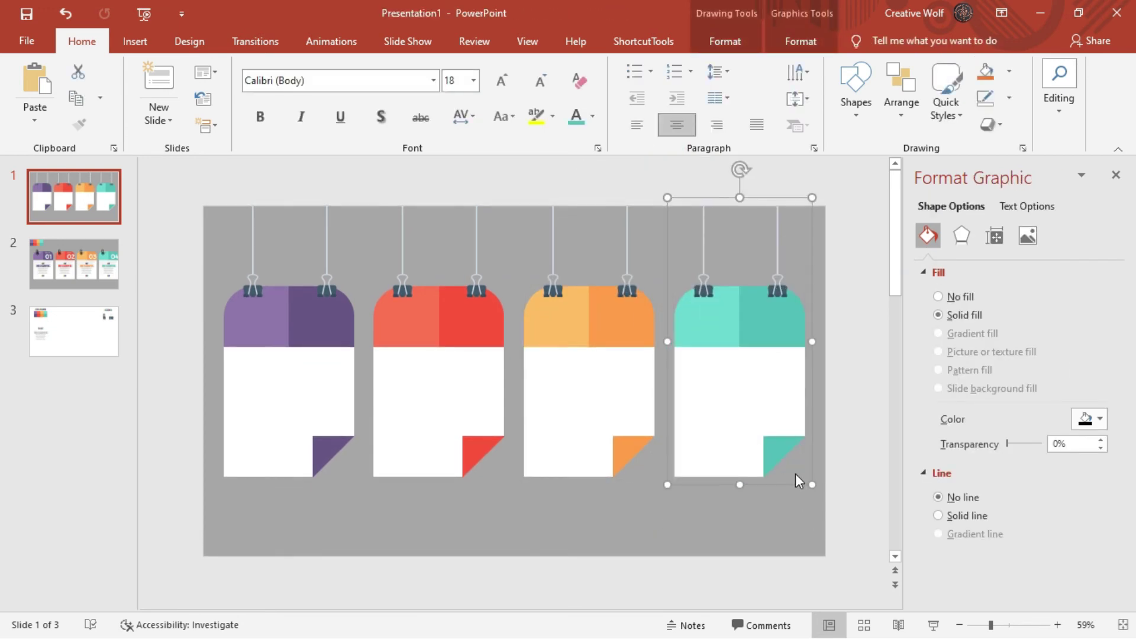
drag(743, 413, 747, 388)
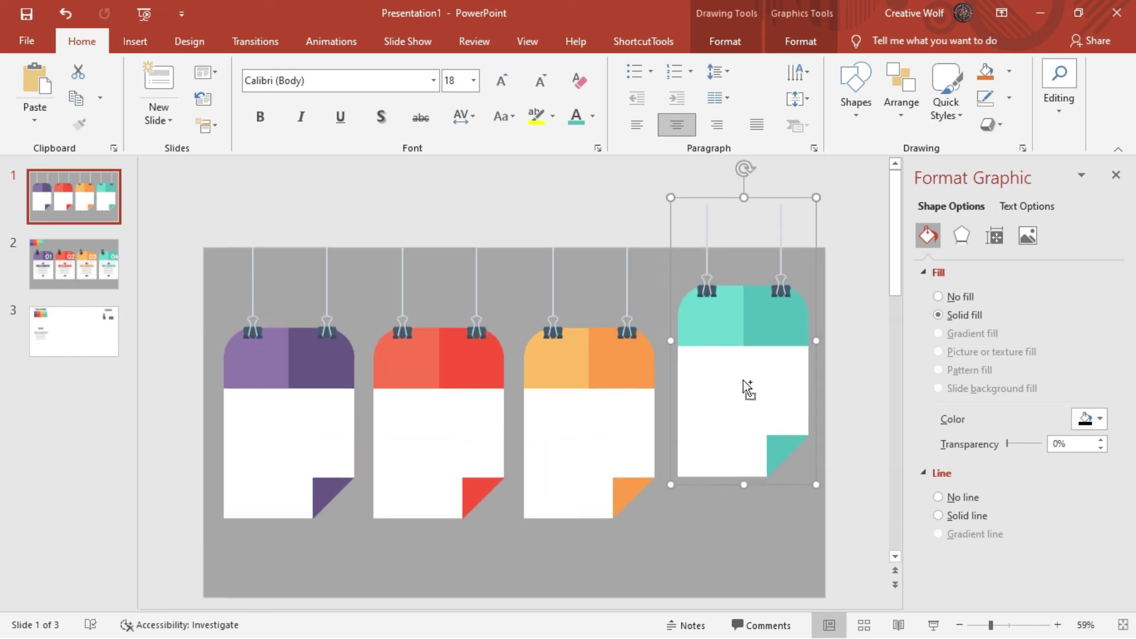
click(590, 178)
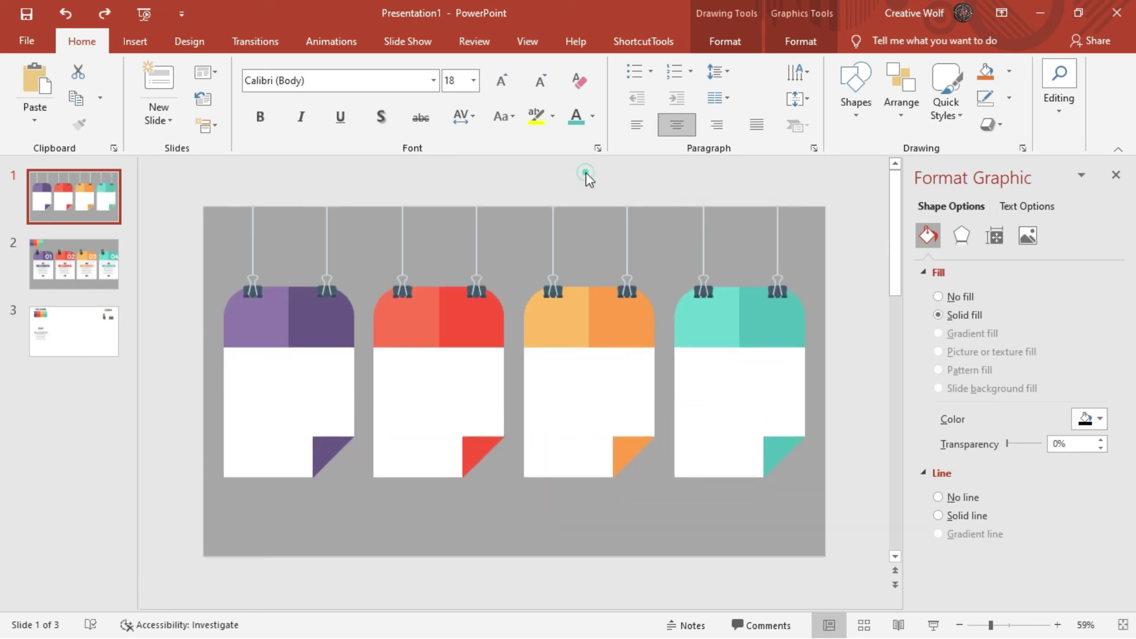
click(278, 293)
- Give the purple card a Float In entrance with the Float Down direction
click(331, 41)
click(690, 72)
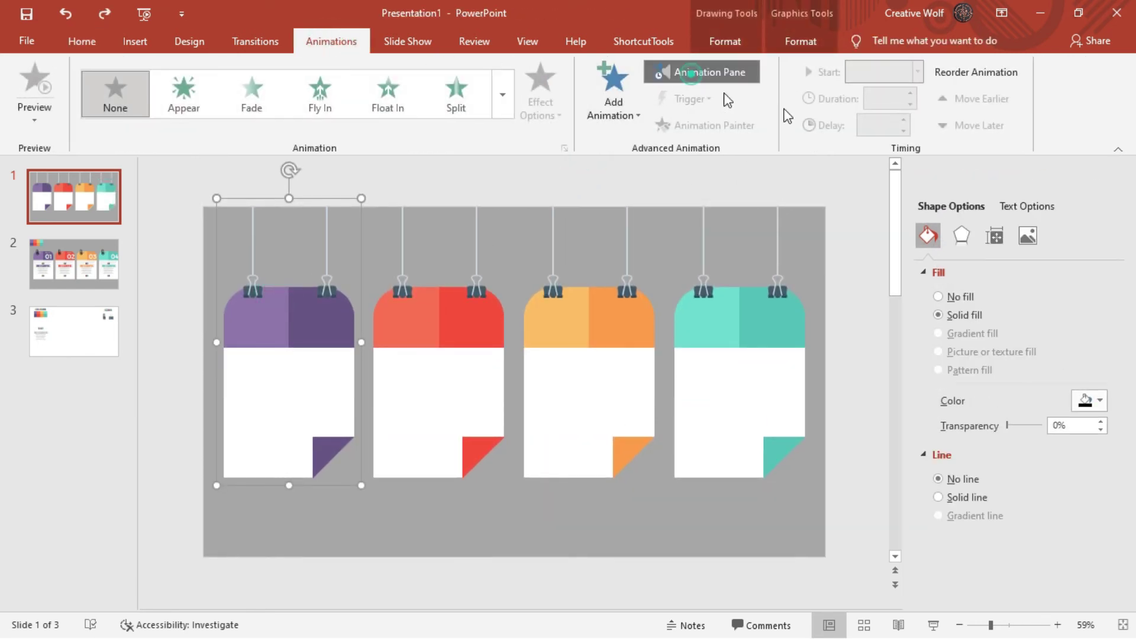
click(1113, 171)
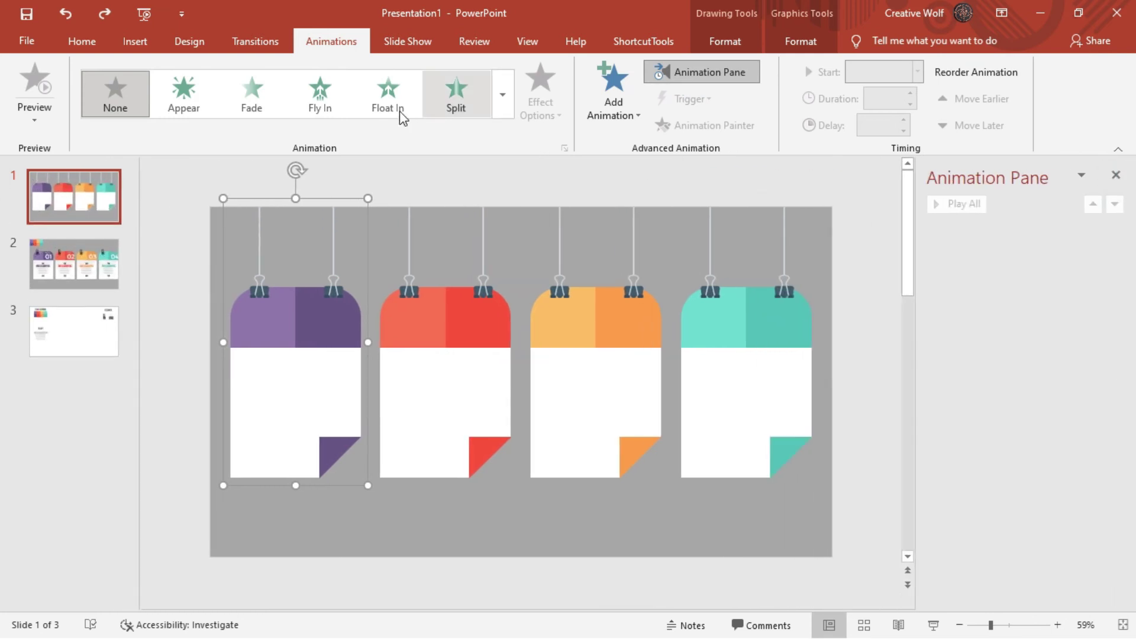
click(388, 98)
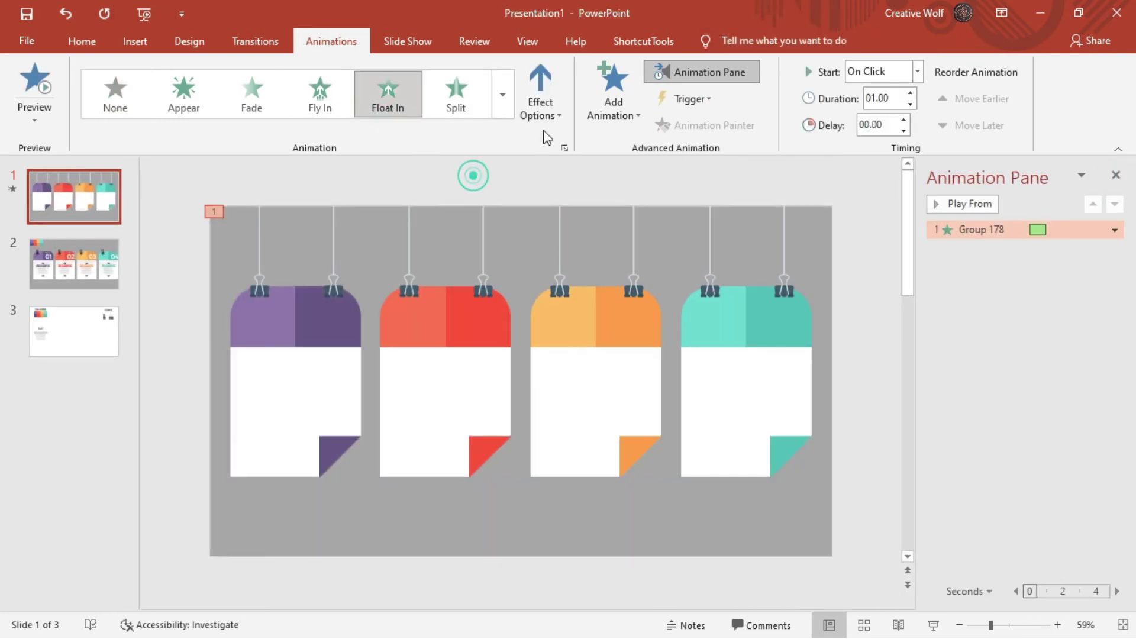
click(540, 107)
click(574, 217)
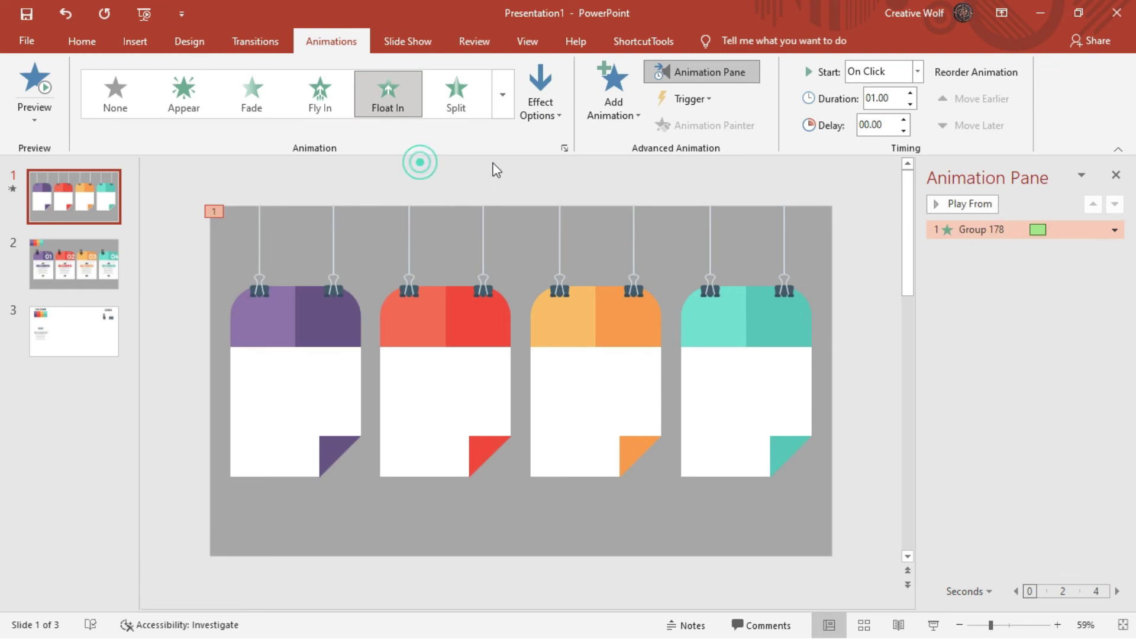
- Paste the card text back and apply Basic Zoom to card 01's number, quote and text
key(ctrl+v)
click(440, 167)
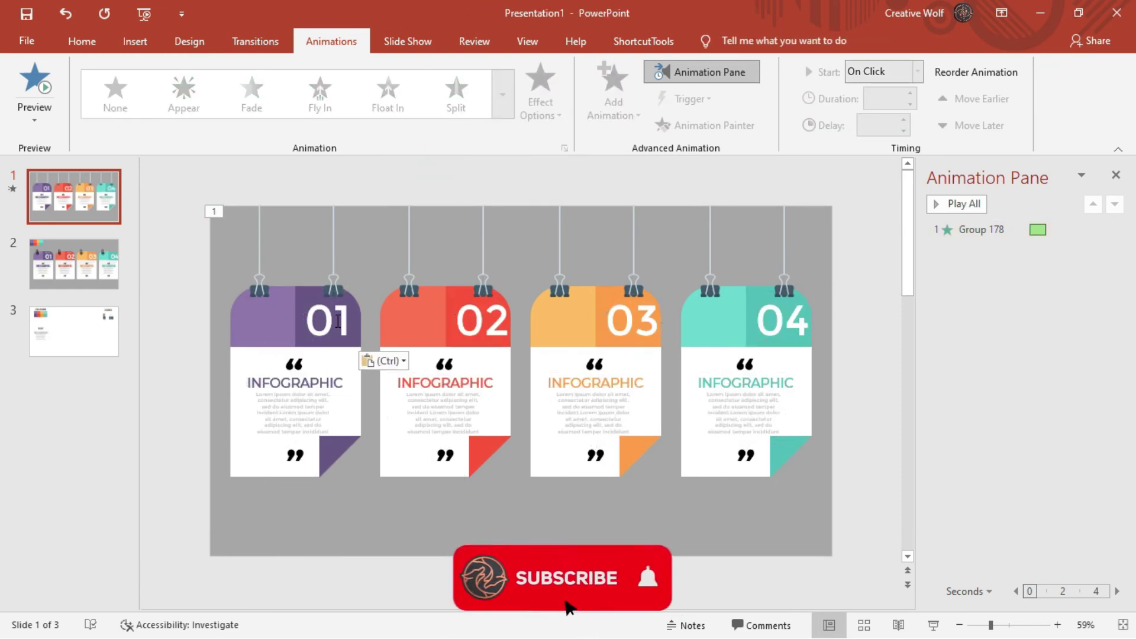
click(338, 321)
shift+click(296, 364)
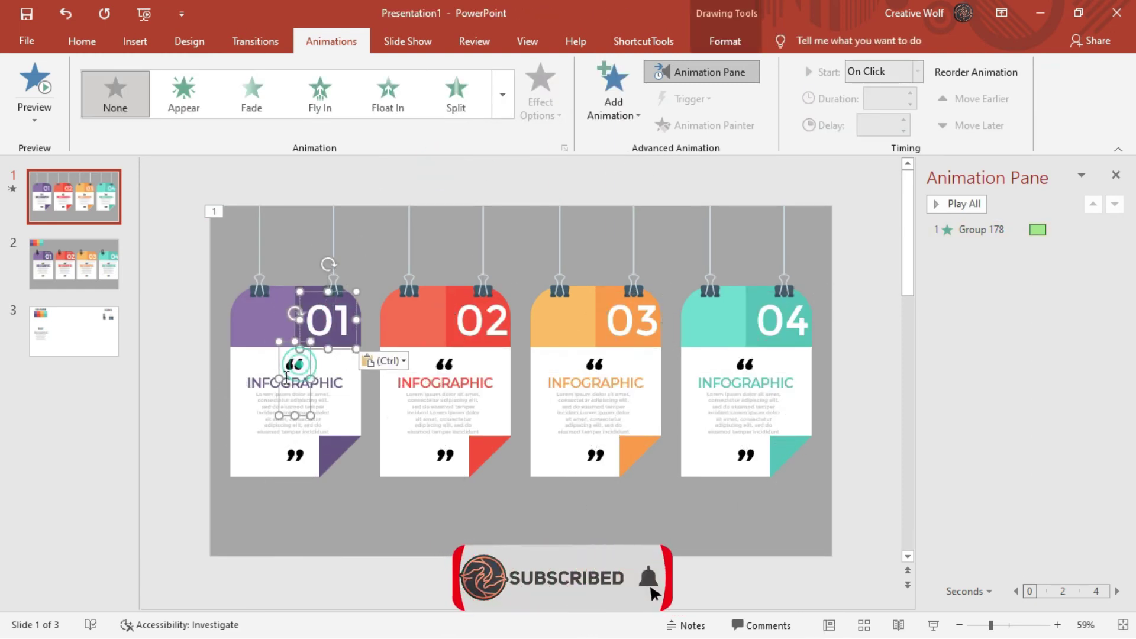
shift+click(294, 453)
click(500, 95)
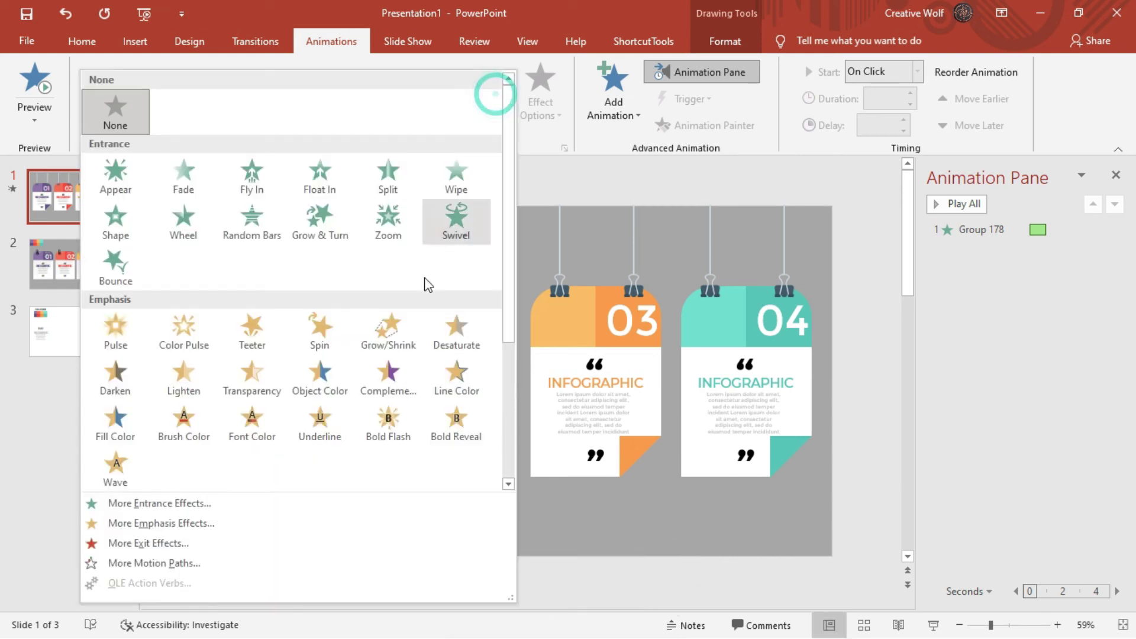
click(160, 502)
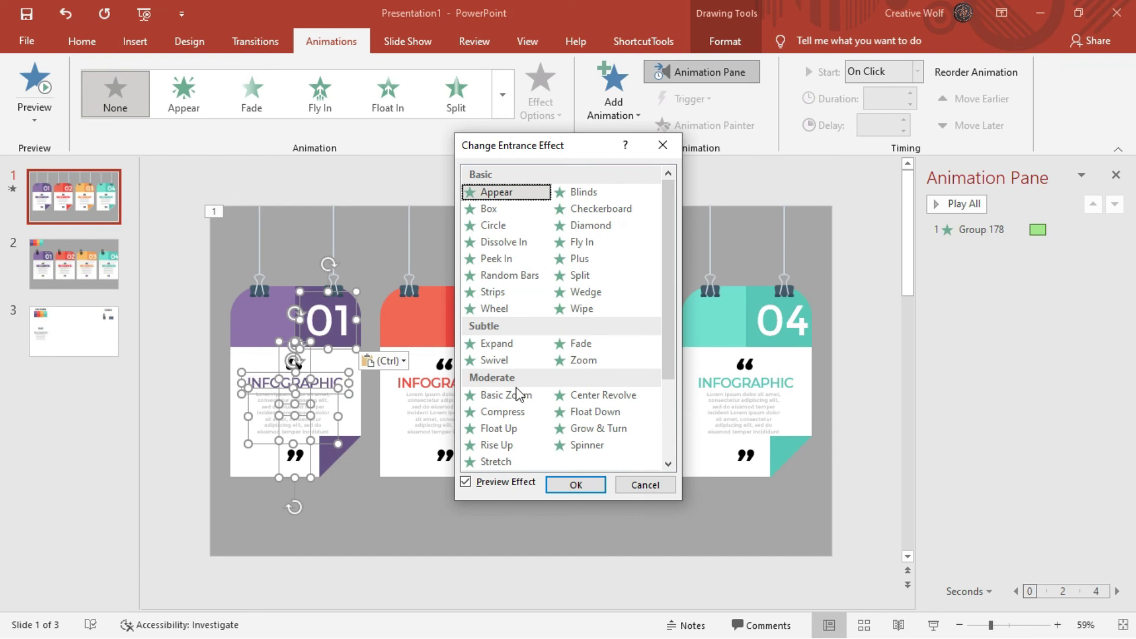
click(502, 397)
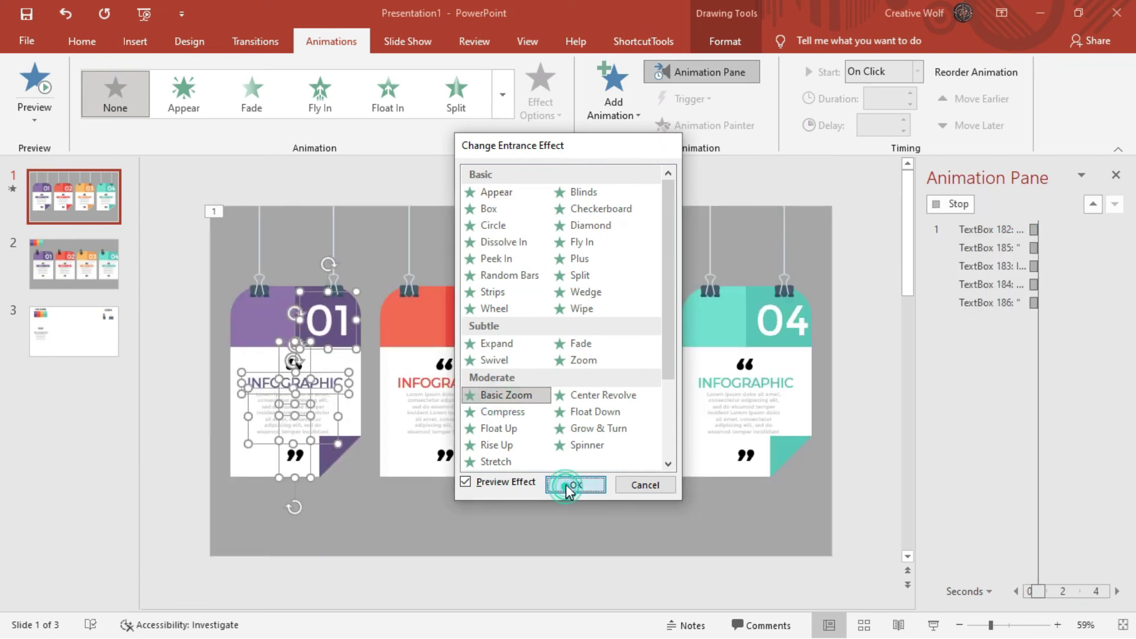
click(571, 485)
- Set card 01's text animation to start After Previous and preview all animations
click(885, 121)
click(833, 218)
click(954, 202)
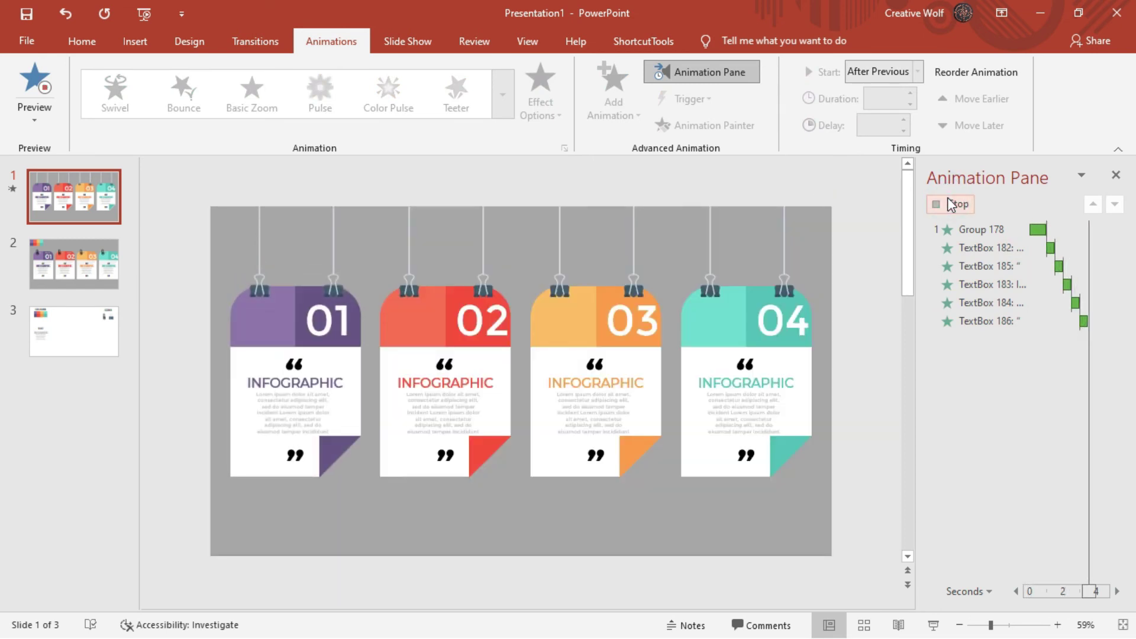
- Give card 02 a Float In entrance floating down
click(480, 219)
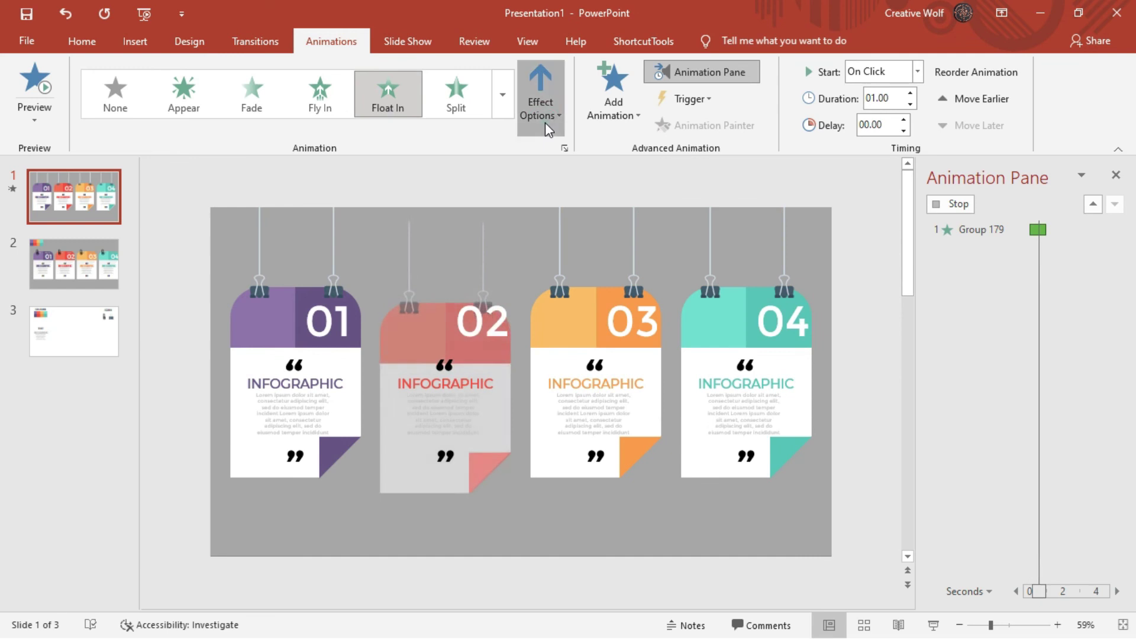
click(543, 121)
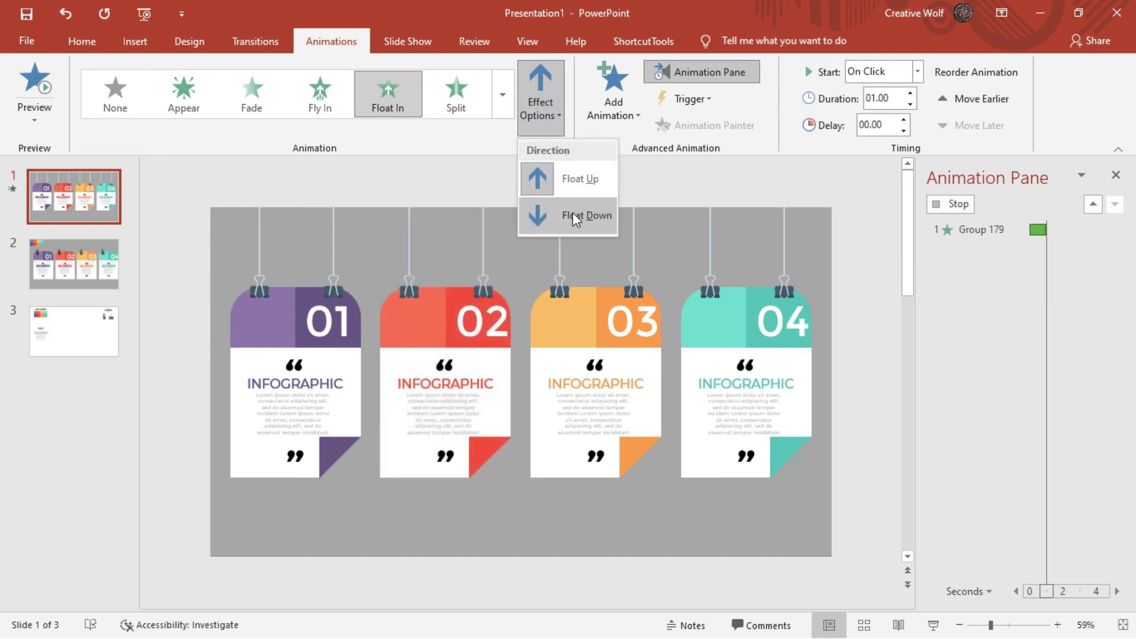
click(575, 217)
- Give card 02's text a Basic Zoom entrance starting After Previous
click(480, 323)
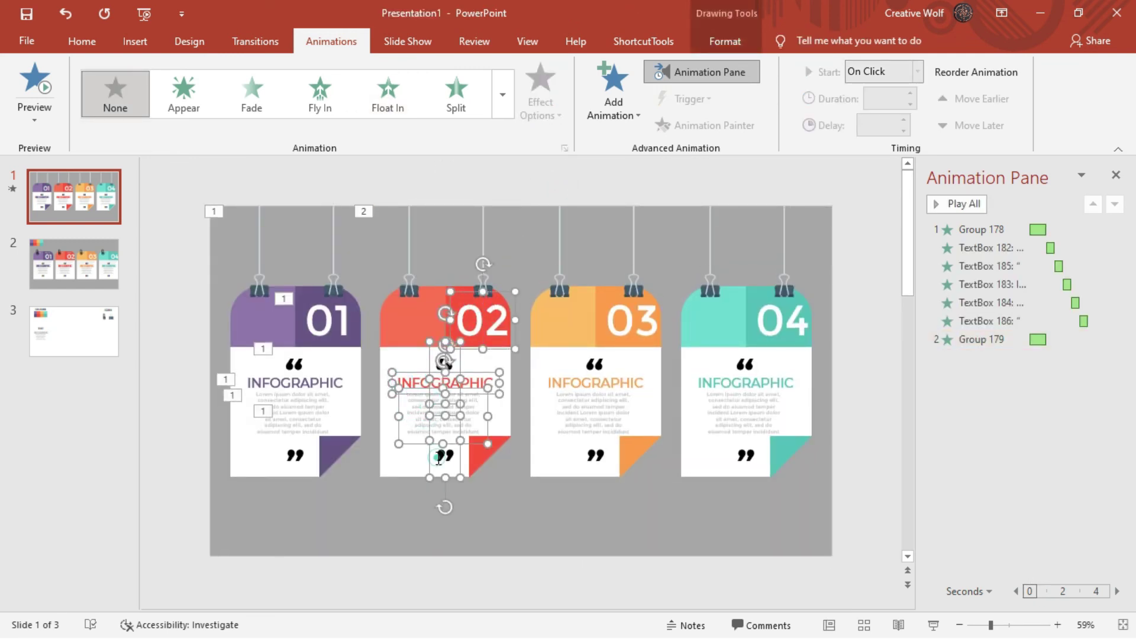
click(502, 95)
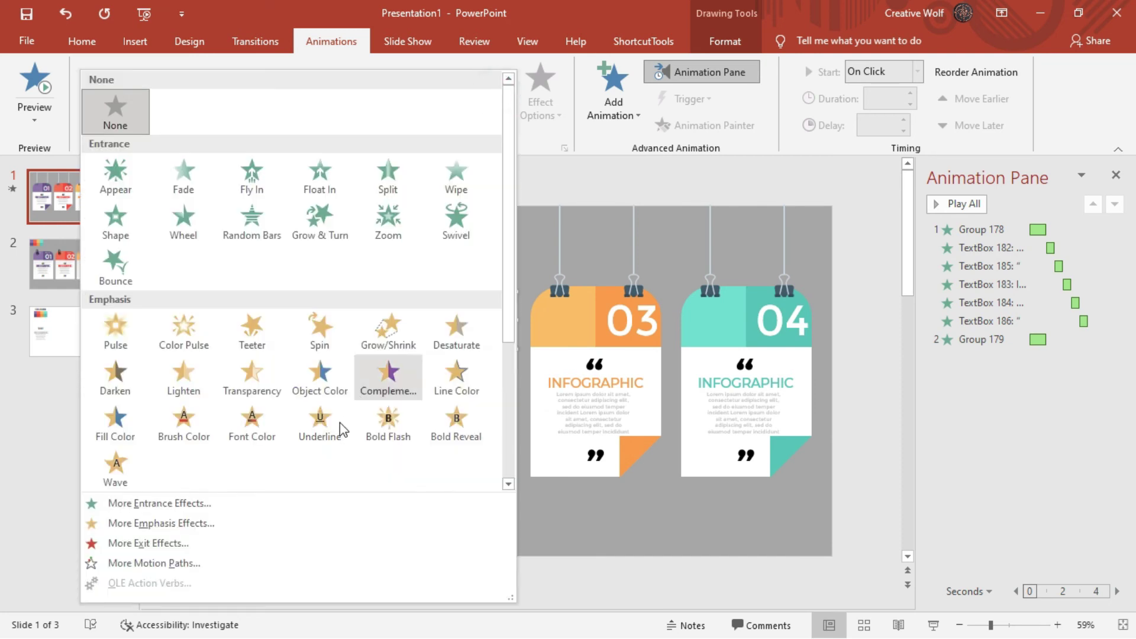
click(232, 507)
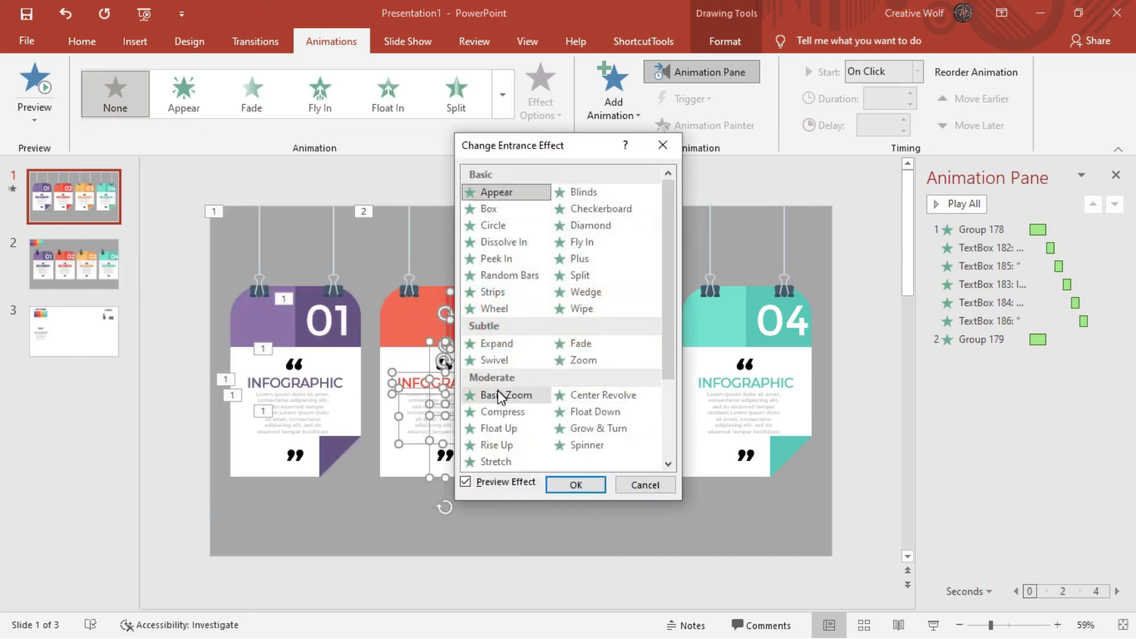
click(499, 395)
click(575, 484)
click(881, 71)
click(876, 126)
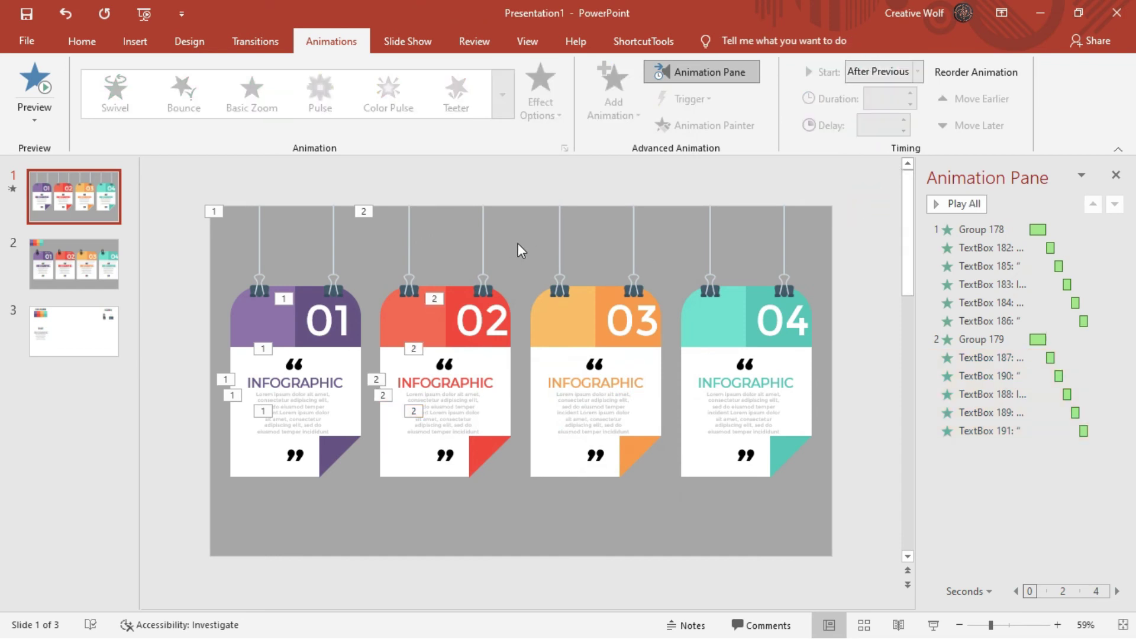
click(562, 235)
- Make card 03 float down, with its text Basic Zooming in After Previous
click(387, 93)
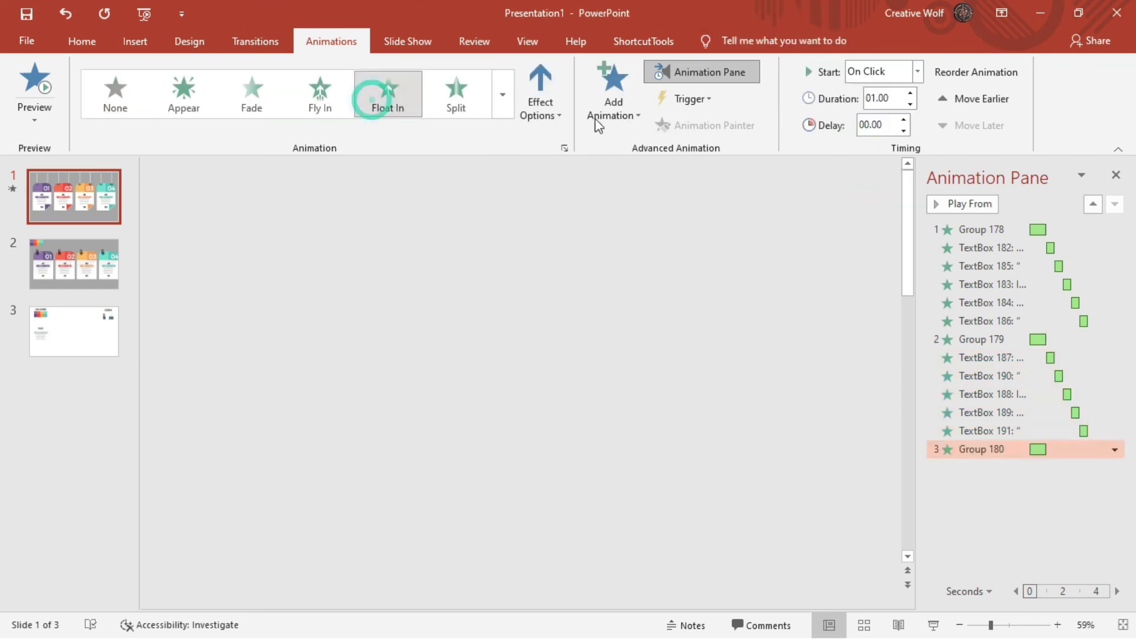
click(540, 107)
click(567, 204)
click(602, 352)
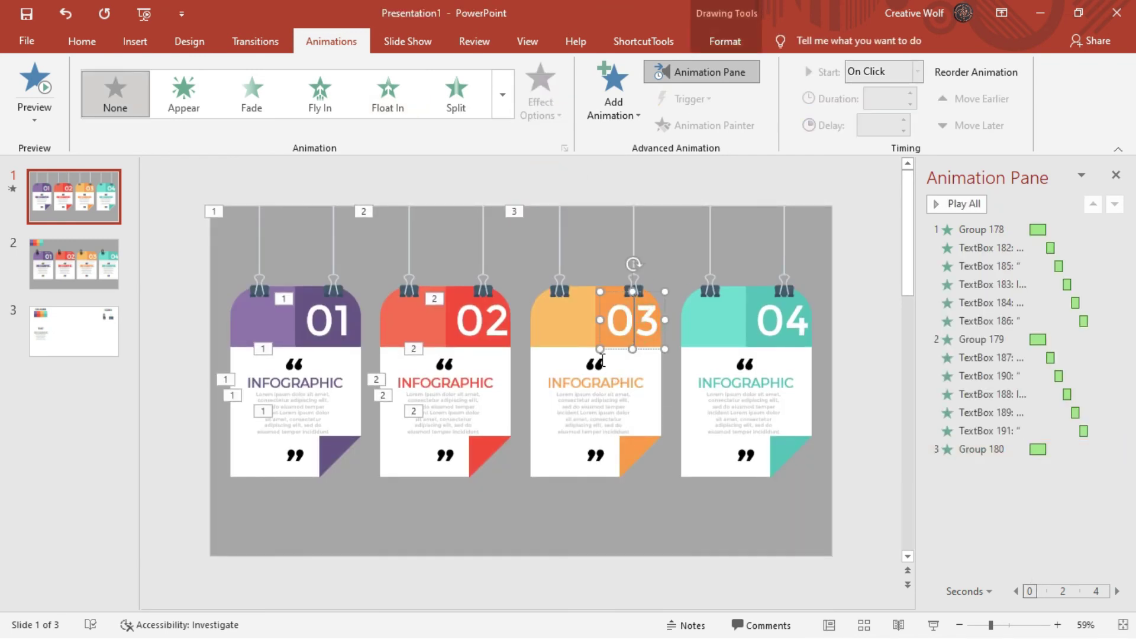
click(503, 95)
click(177, 554)
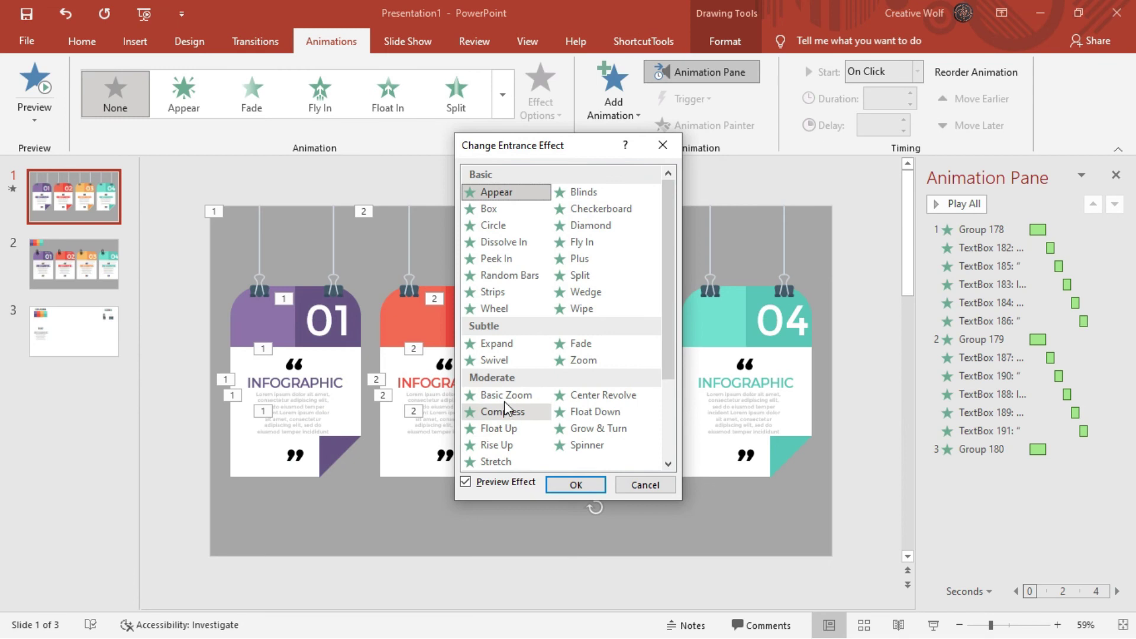
click(508, 395)
click(576, 485)
click(876, 72)
click(869, 121)
click(835, 201)
- Make card 04 float down with its text Basic Zooming in After Previous, then go to slide 2
click(723, 296)
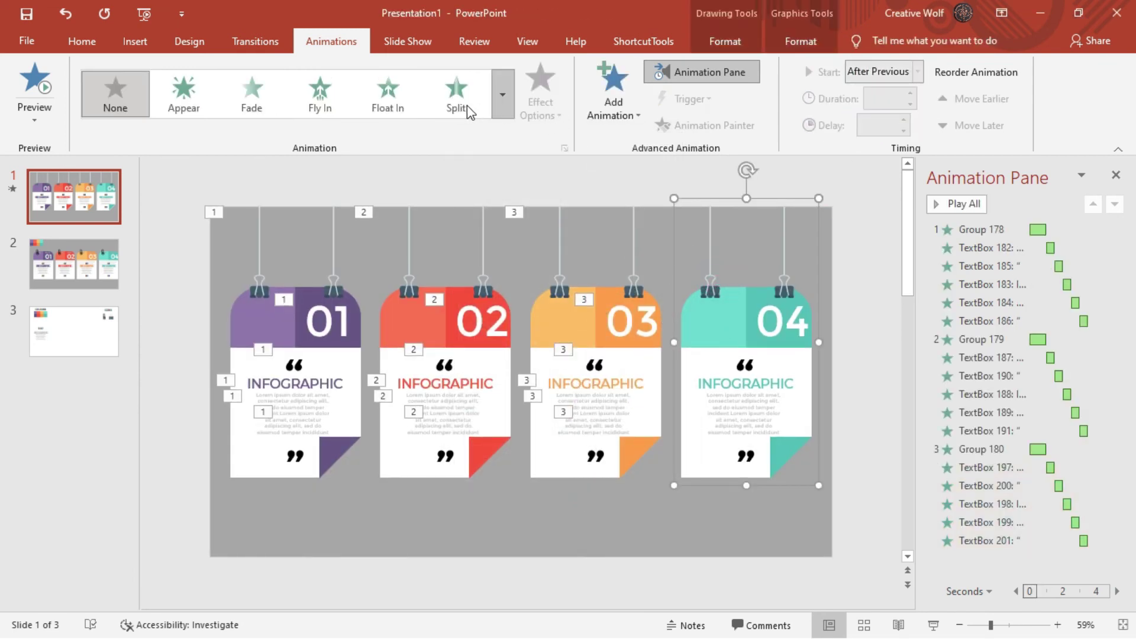
click(388, 94)
click(540, 94)
click(565, 218)
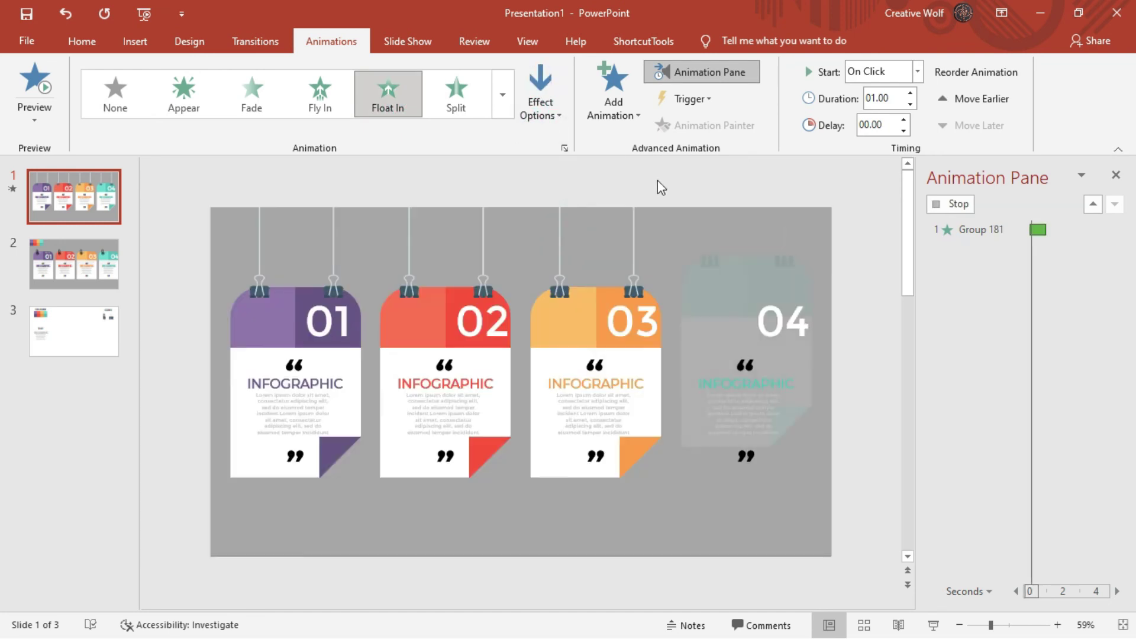
click(762, 303)
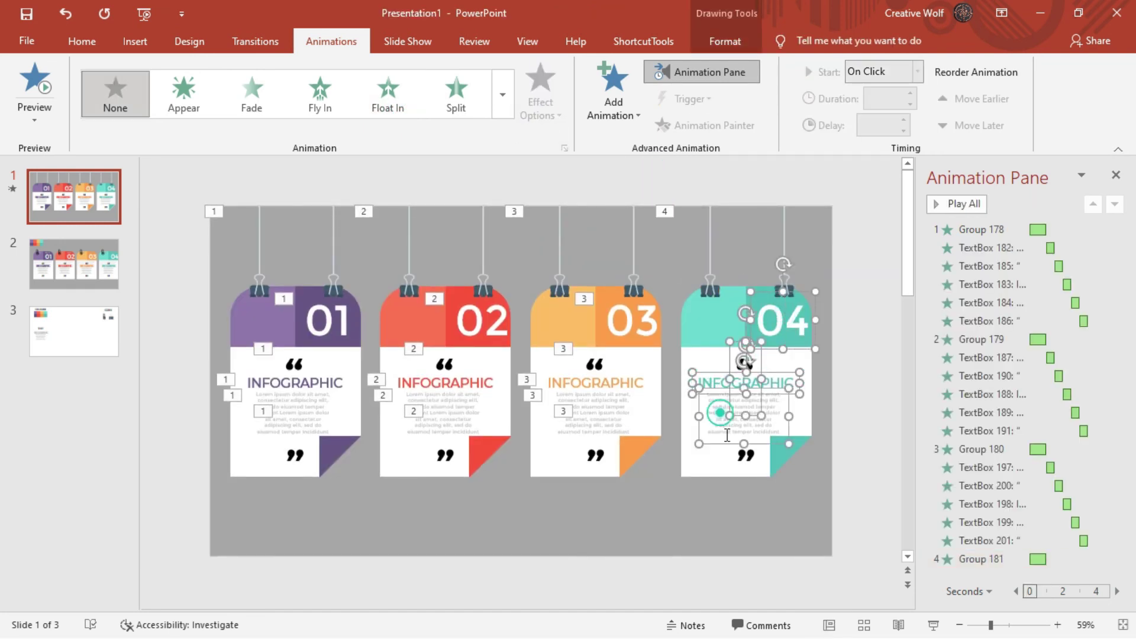
click(330, 507)
click(502, 394)
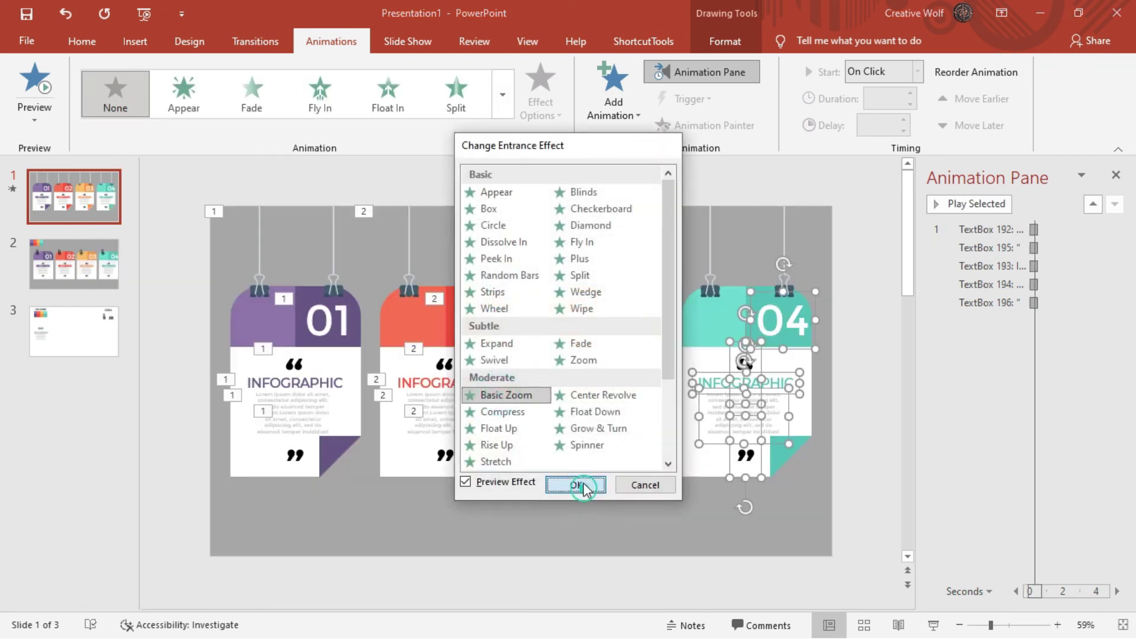
click(575, 485)
click(875, 72)
click(853, 126)
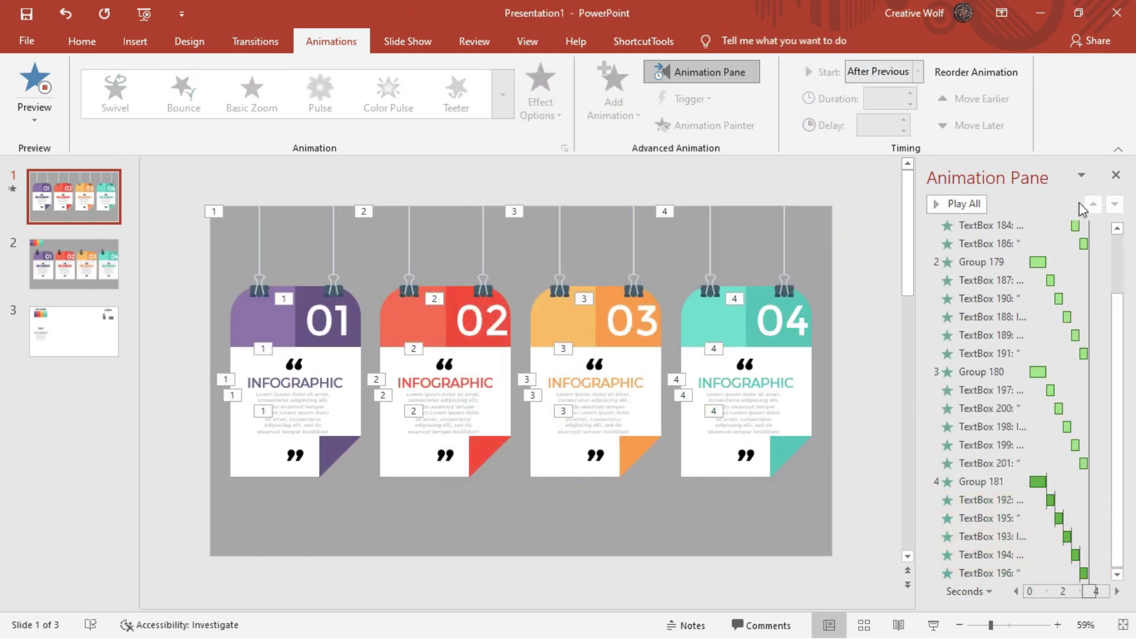
click(60, 288)
- Delete slide 2's top-left graphics and cut the numbers and text off all four cards
mouse_move(152, 201)
mouse_down()
mouse_move(342, 249)
mouse_move(152, 183)
mouse_up()
key(Delete)
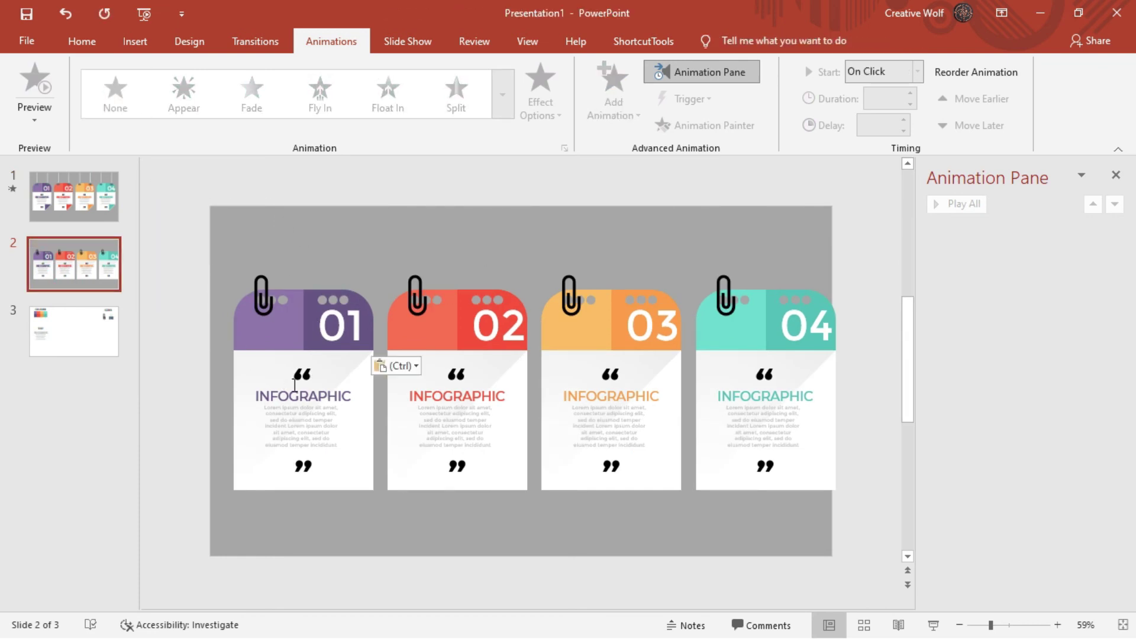
click(294, 385)
shift+click(424, 420)
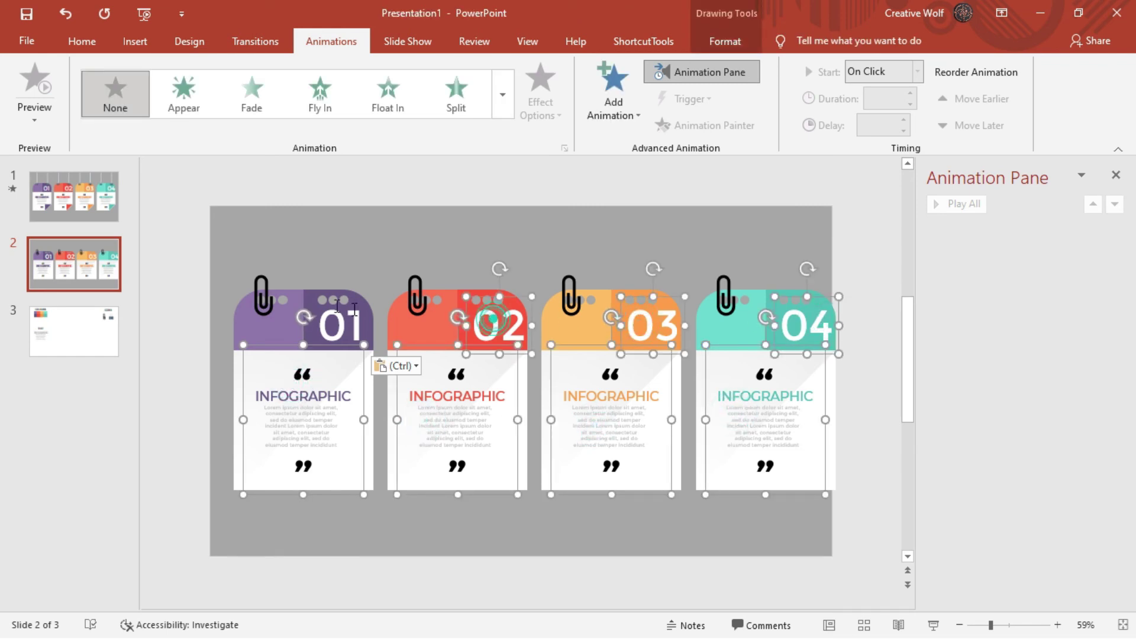
key(Delete)
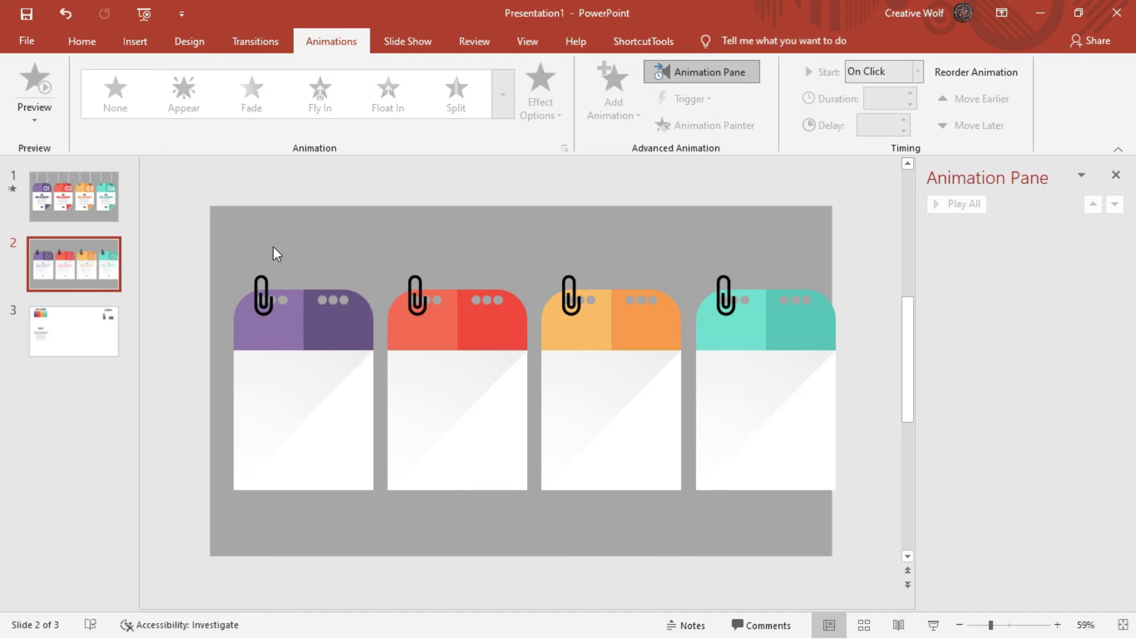
- Group each card's shapes, give the purple card a Fly In entrance, and paste the text back
drag(194, 224, 400, 491)
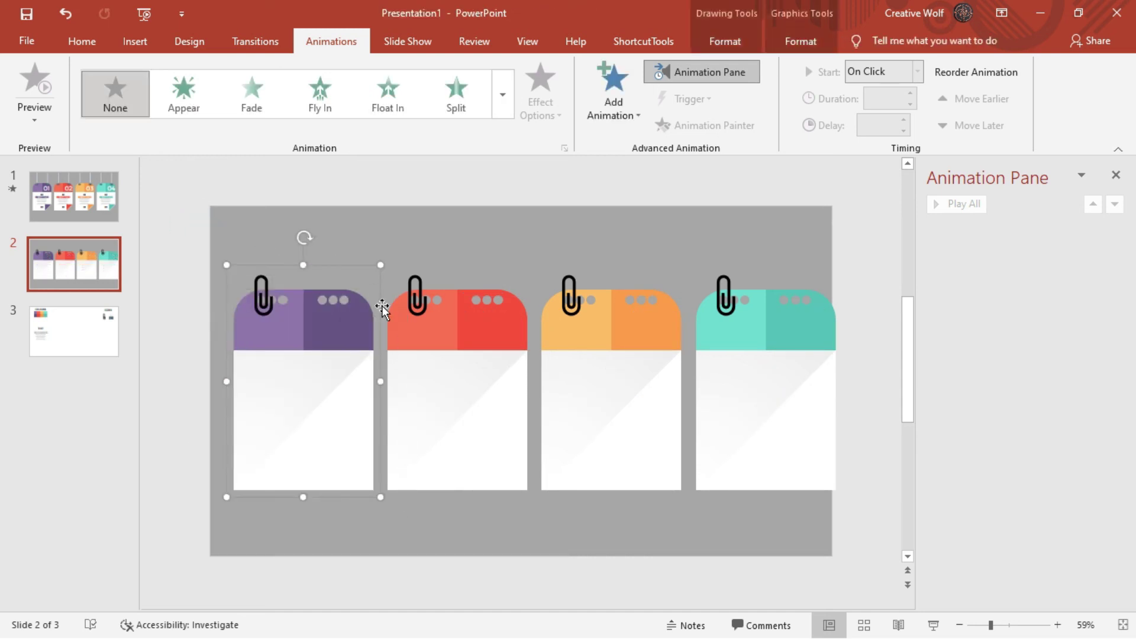
drag(370, 243, 558, 533)
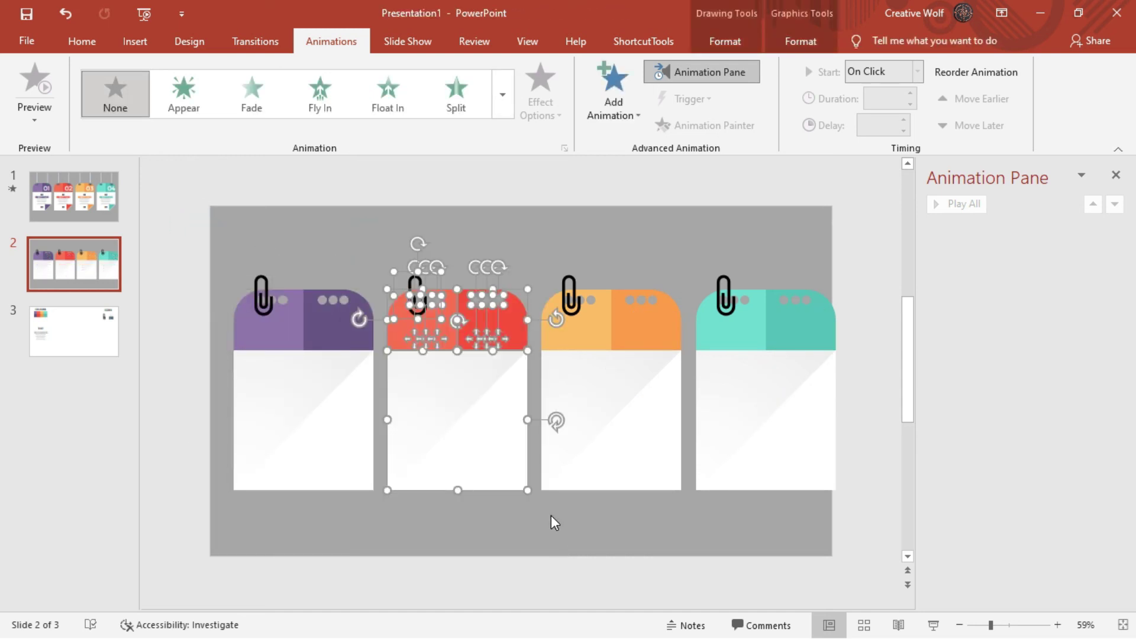
mouse_move(511, 245)
mouse_down()
mouse_move(717, 500)
mouse_move(713, 527)
mouse_up()
drag(674, 233, 861, 528)
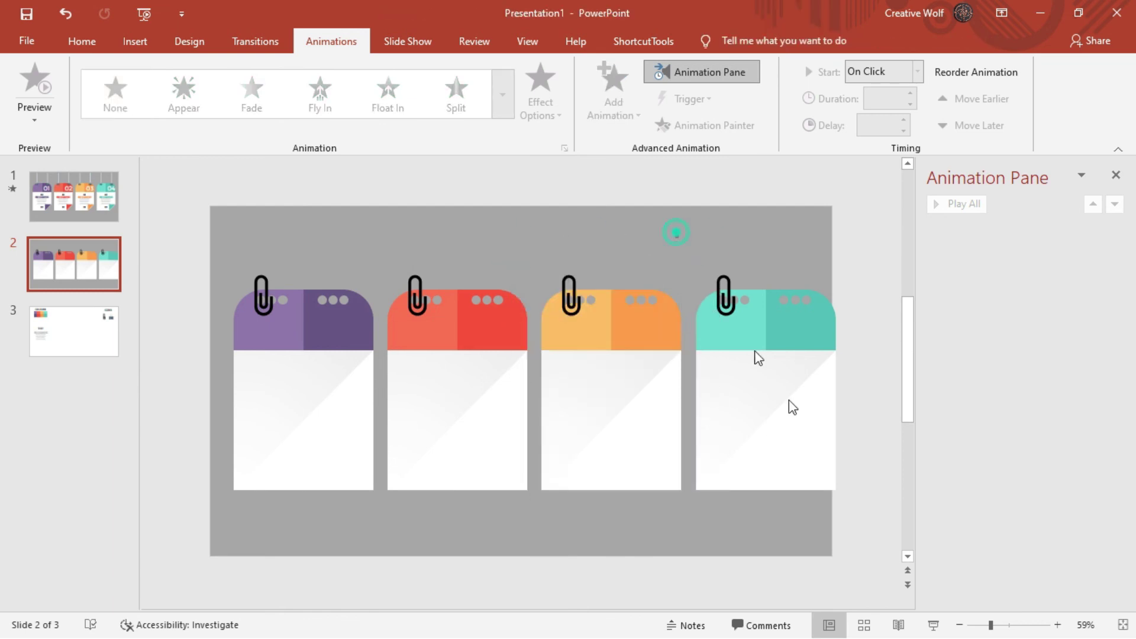
key(ctrl+g)
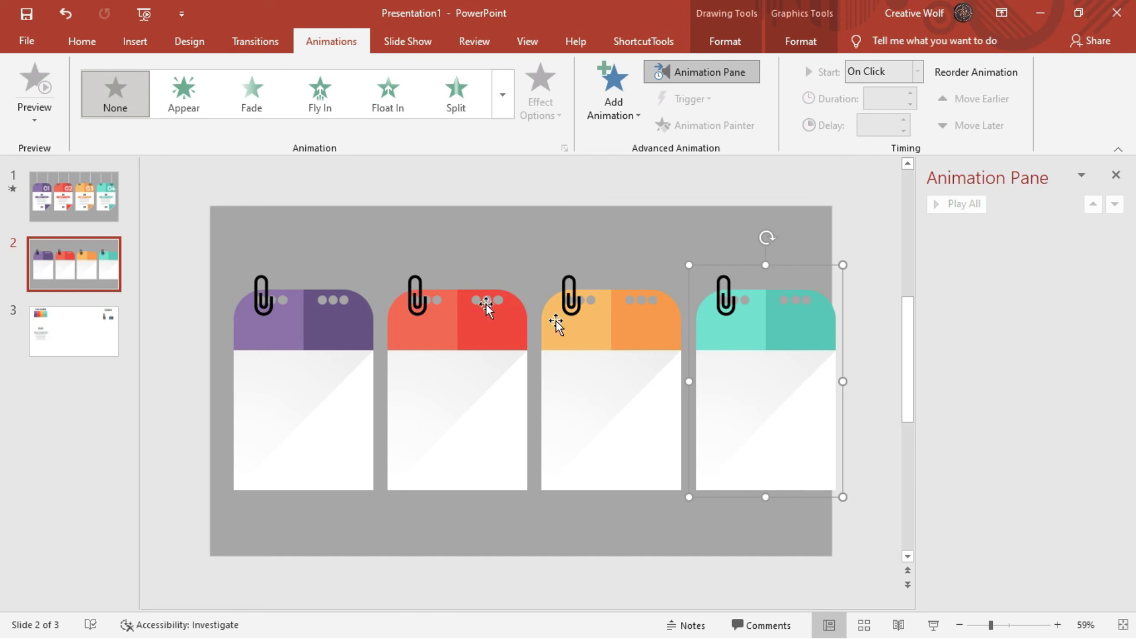
click(319, 109)
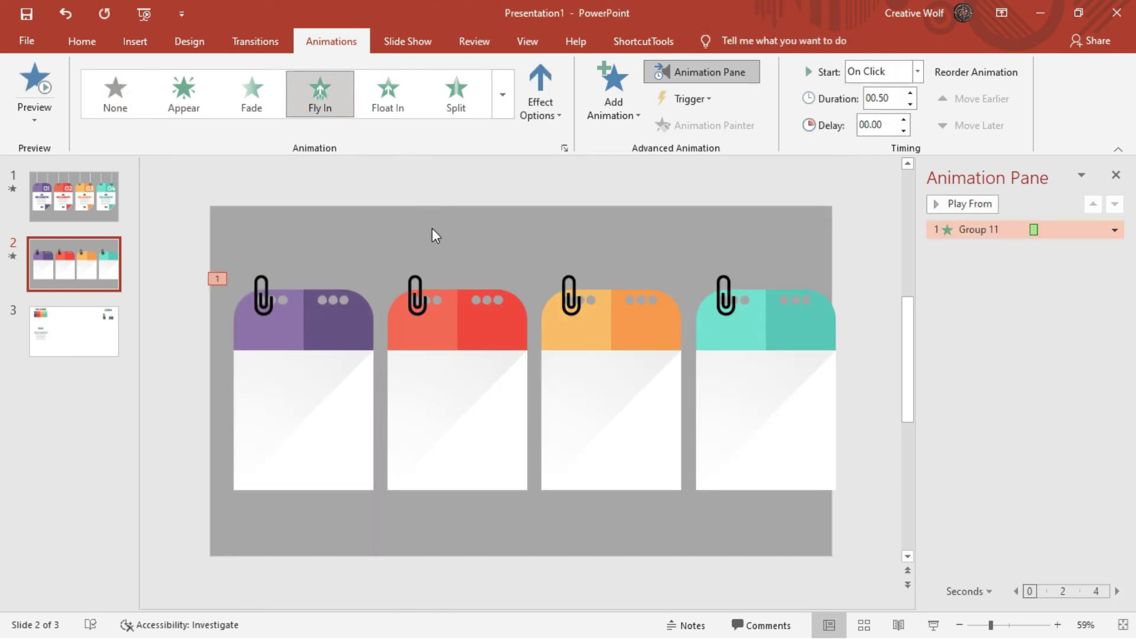
key(ctrl+v)
- Give card 01's text a Zoom entrance that starts After Previous
key(ctrl+z)
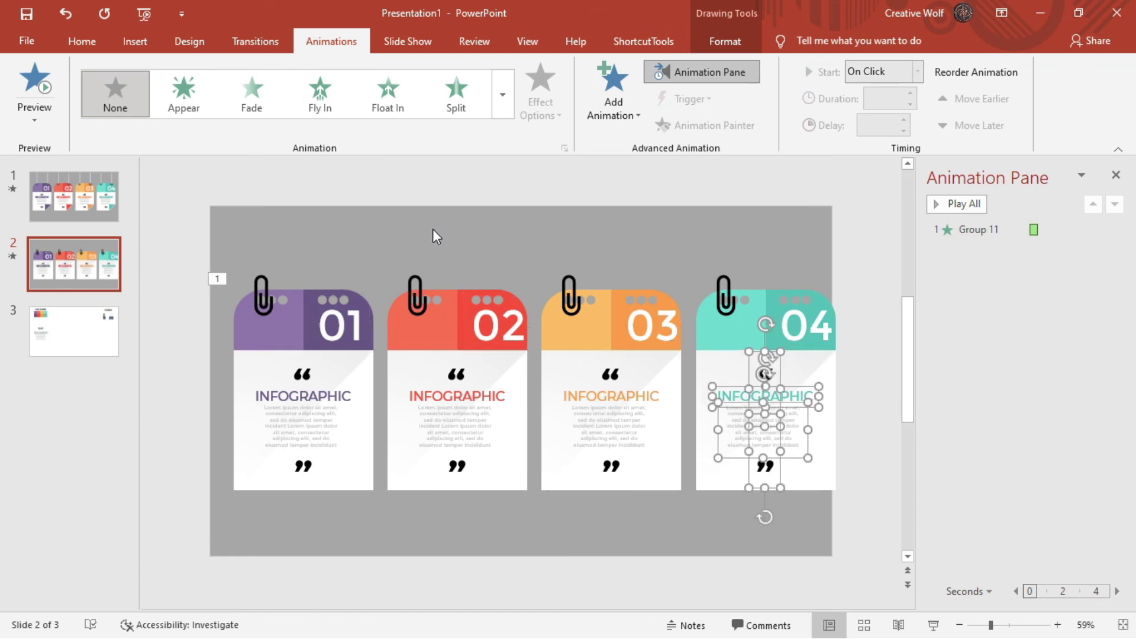
click(439, 226)
click(359, 315)
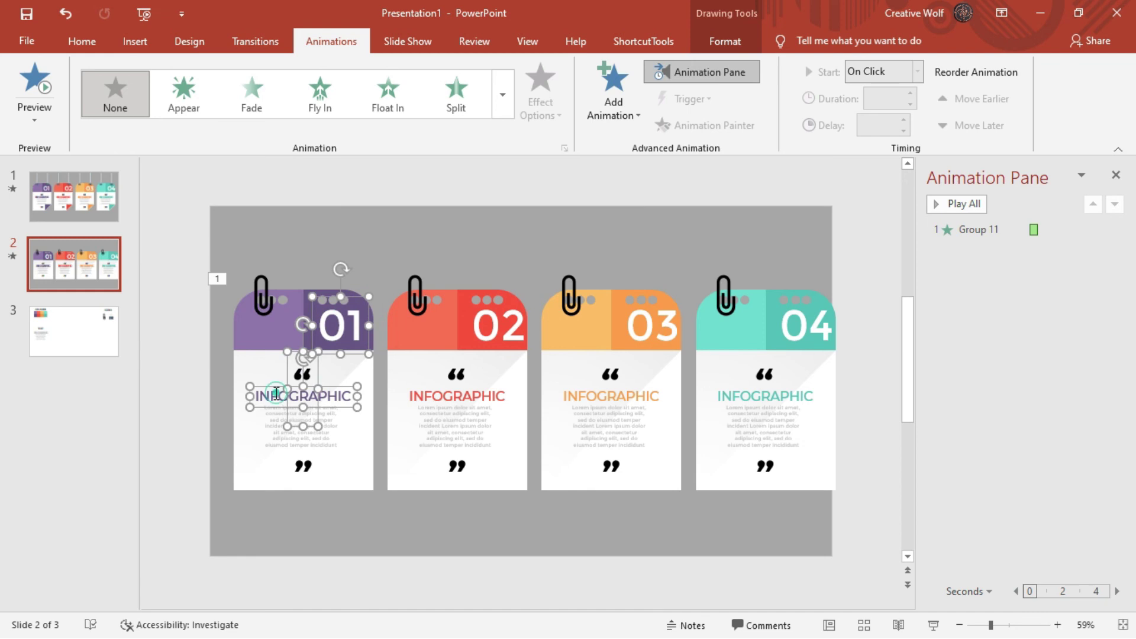
click(508, 112)
click(152, 505)
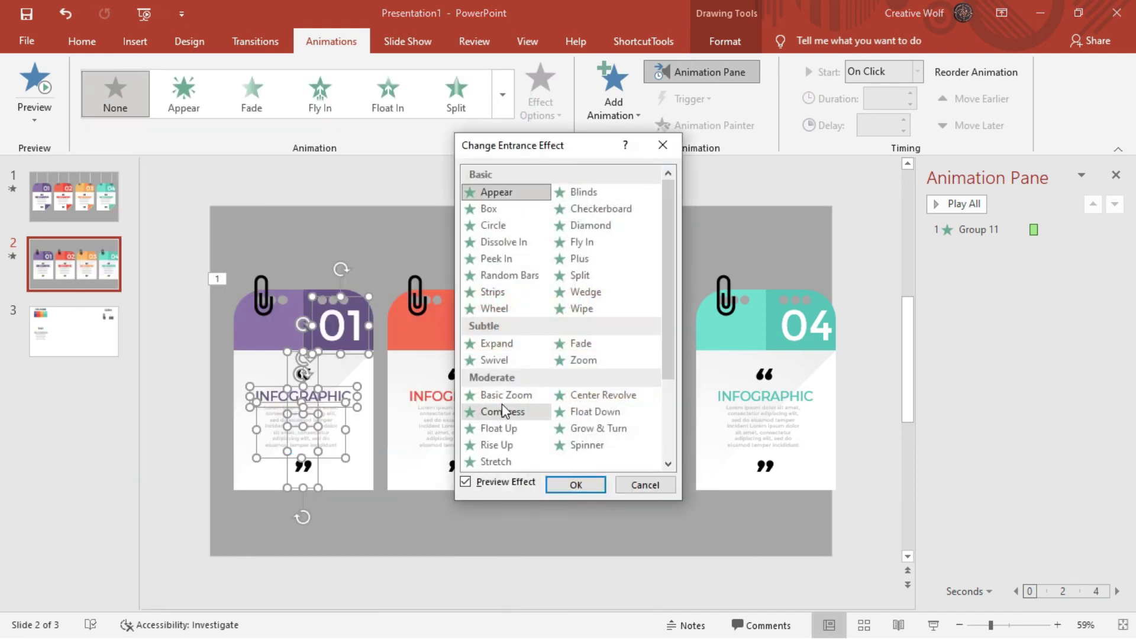
click(580, 361)
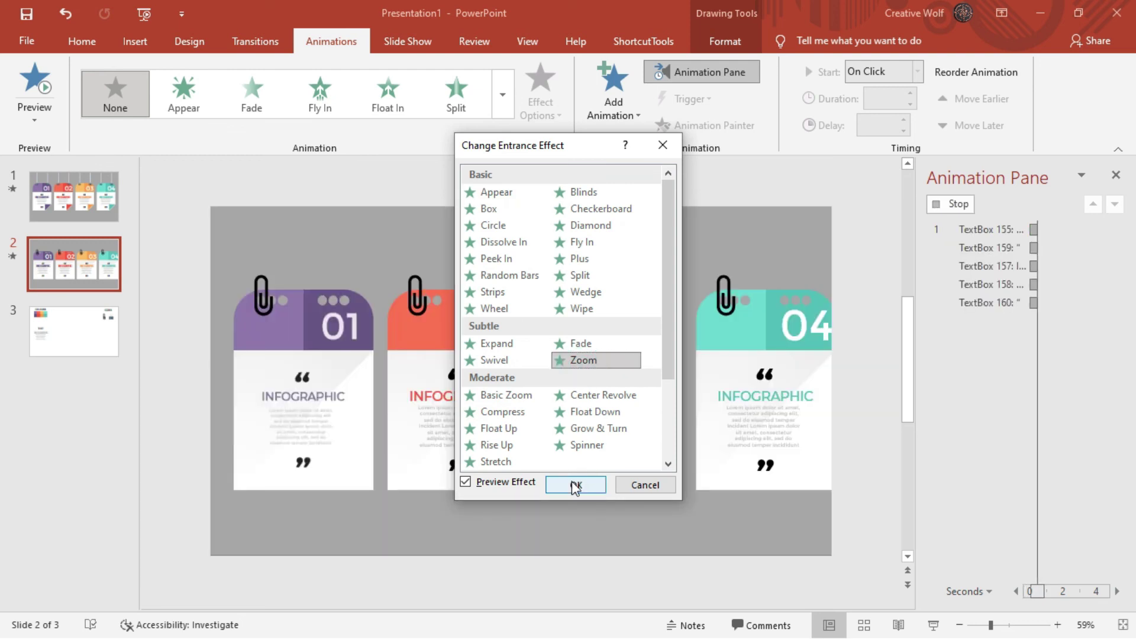
click(577, 484)
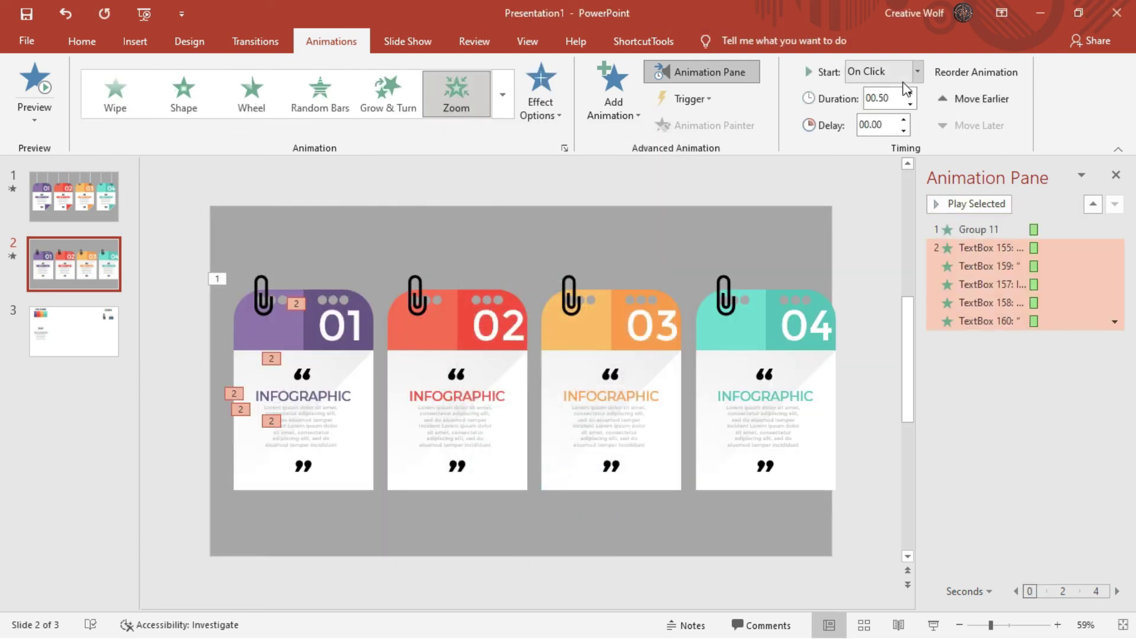
click(886, 124)
click(721, 237)
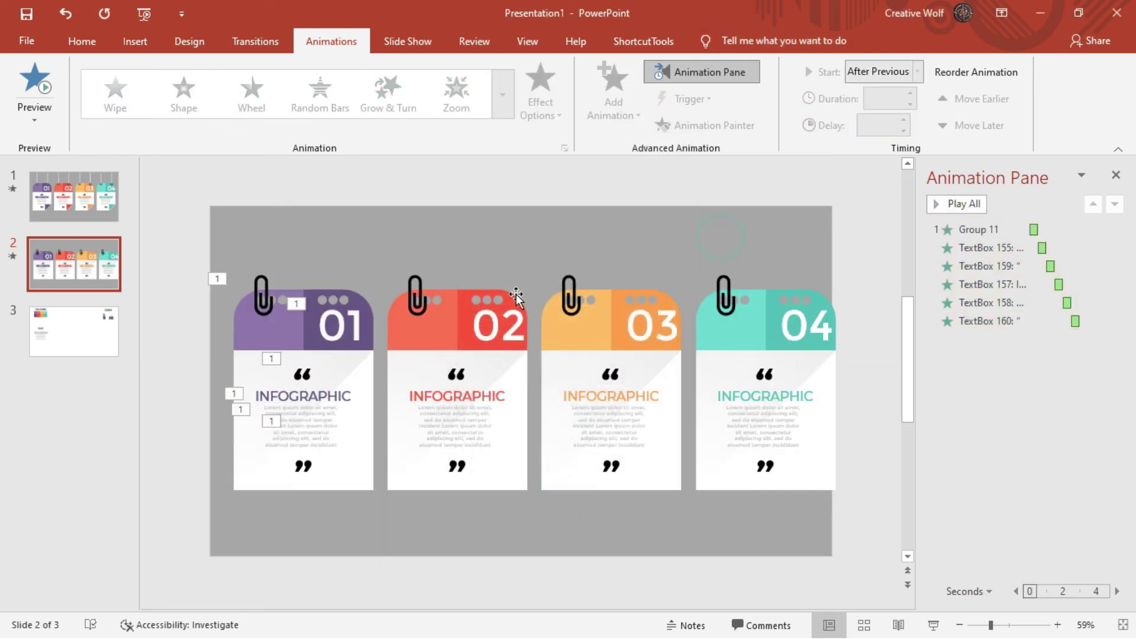
- Give card 02 a Fly In entrance and its text Zoom starting After Previous
click(419, 338)
click(320, 95)
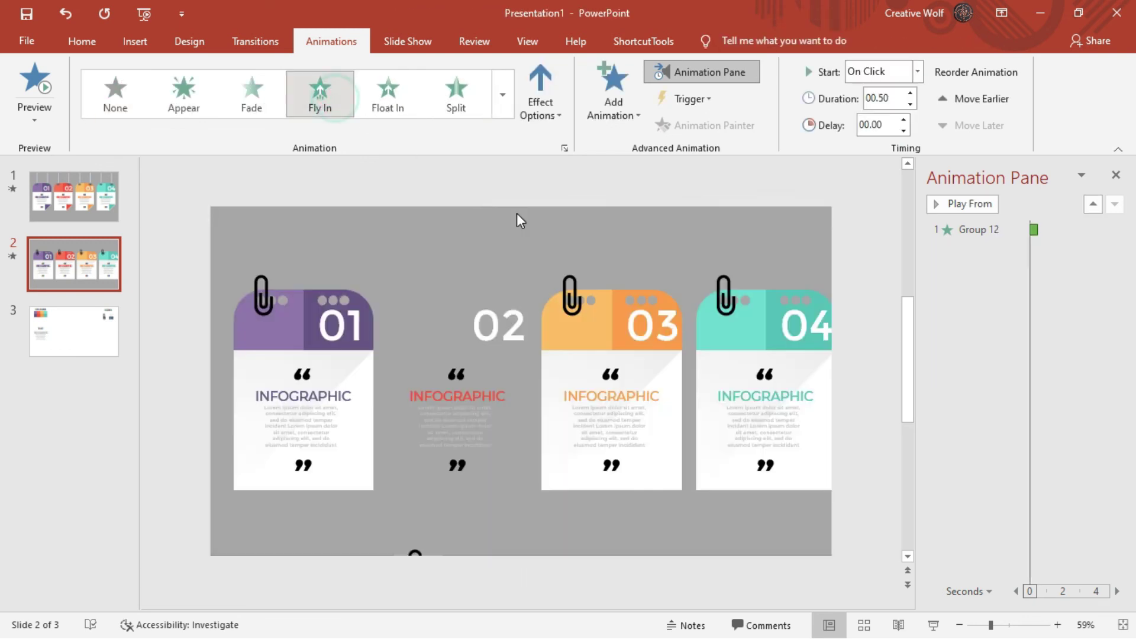
click(510, 338)
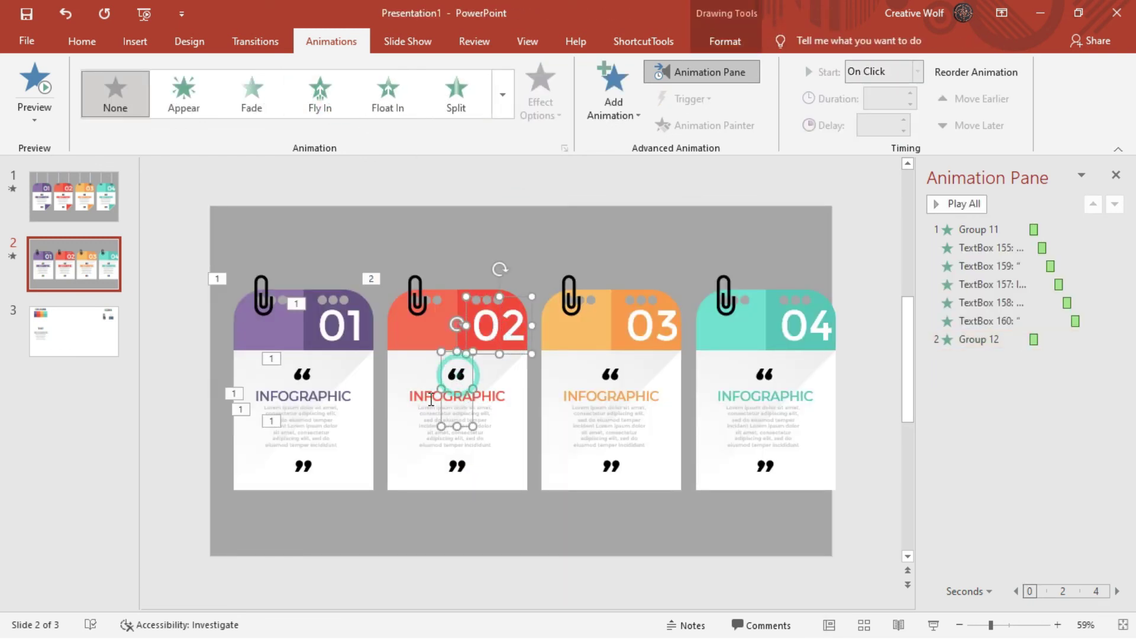
click(503, 94)
click(171, 505)
click(585, 360)
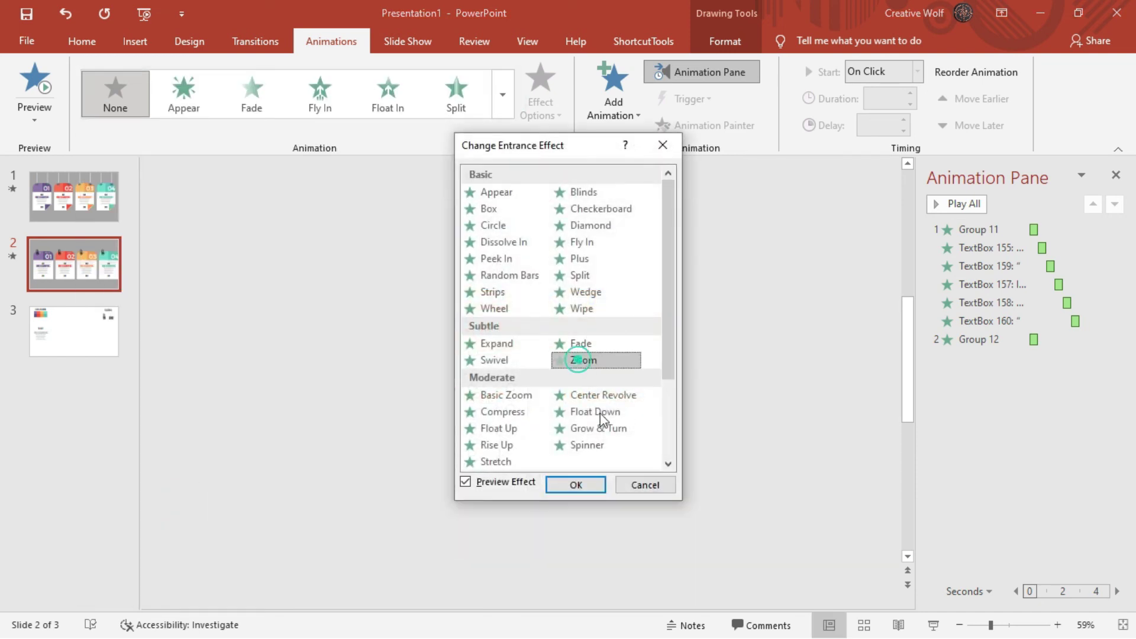
click(573, 484)
click(870, 77)
click(875, 109)
click(677, 248)
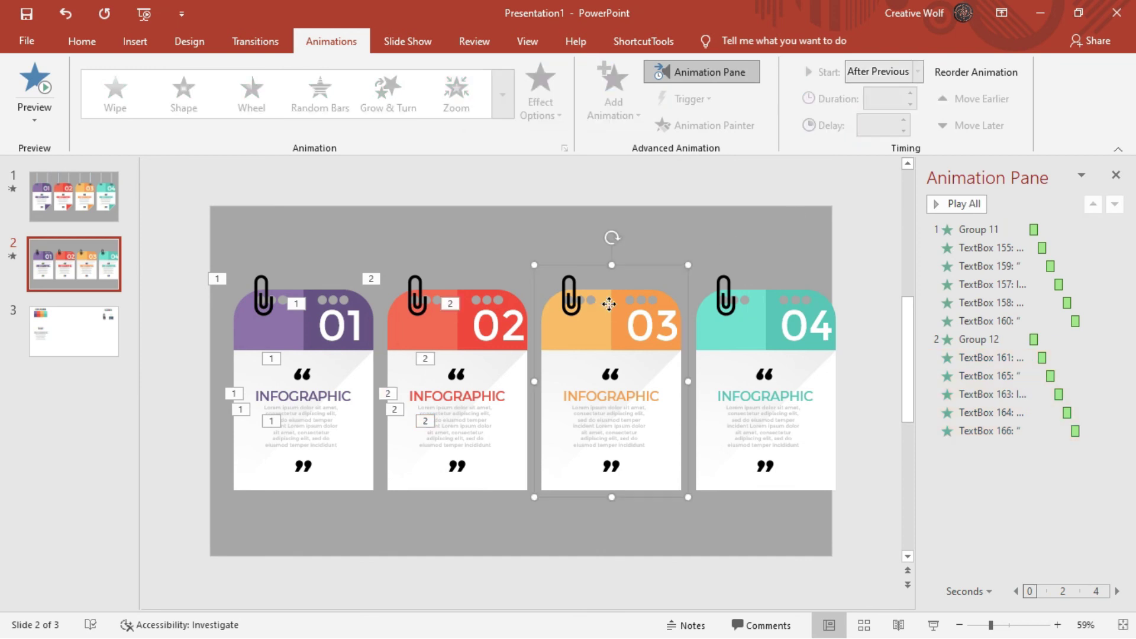
- Give card 03 a Fly In entrance and its text Zoom starting After Previous
click(319, 95)
click(650, 320)
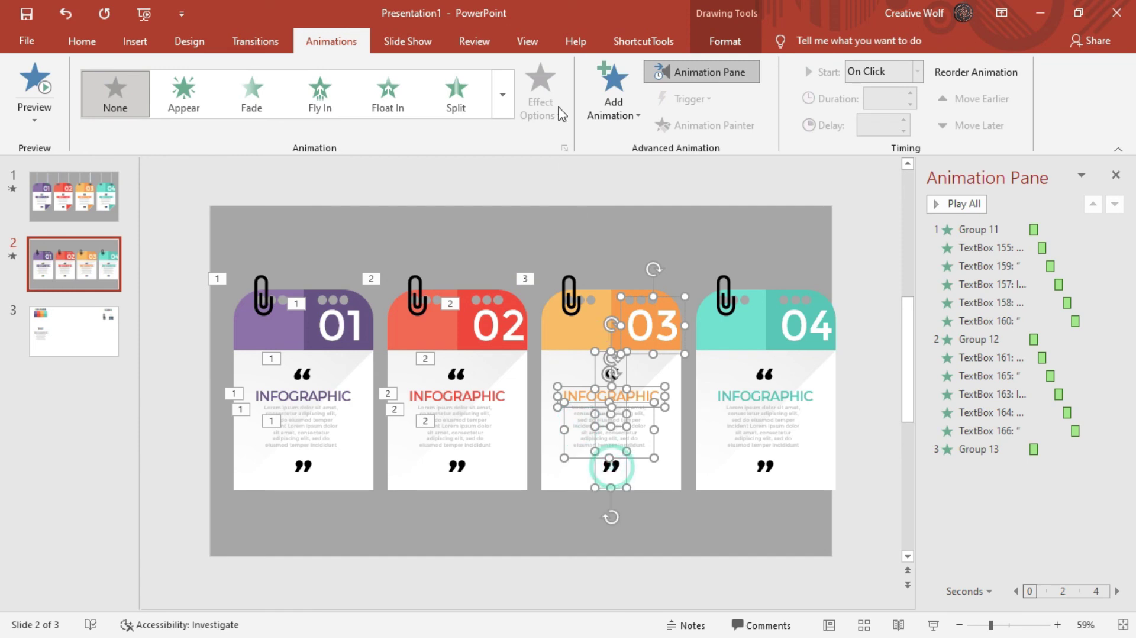
click(503, 95)
click(204, 501)
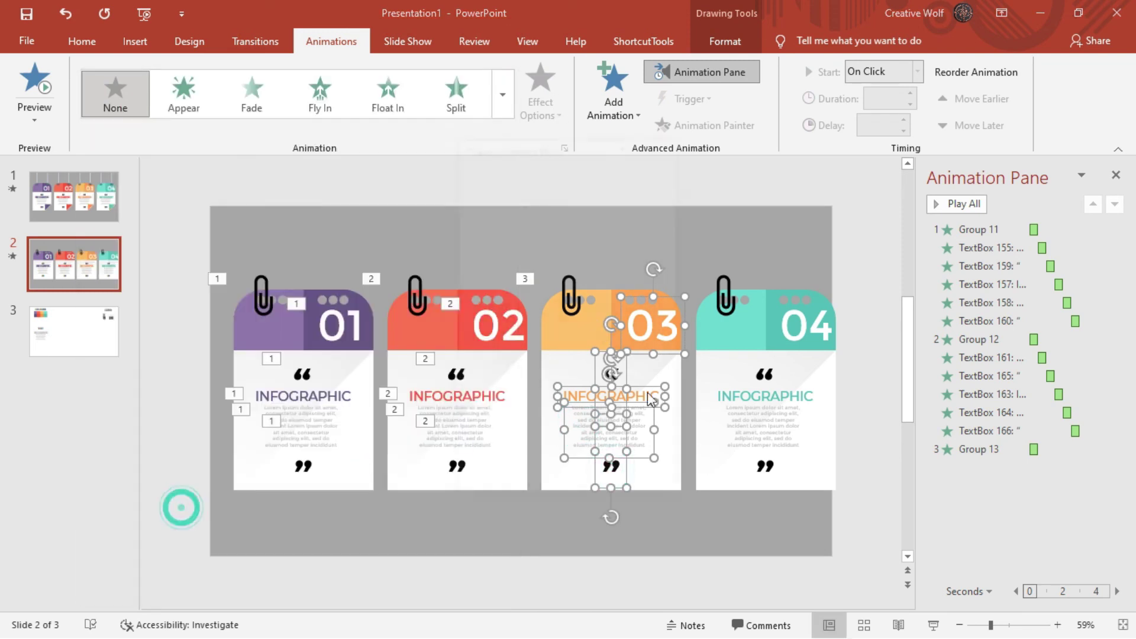
click(587, 363)
click(572, 483)
click(882, 71)
click(876, 126)
- Give card 04 a Fly In entrance and its text Zoom starting After Previous
click(761, 305)
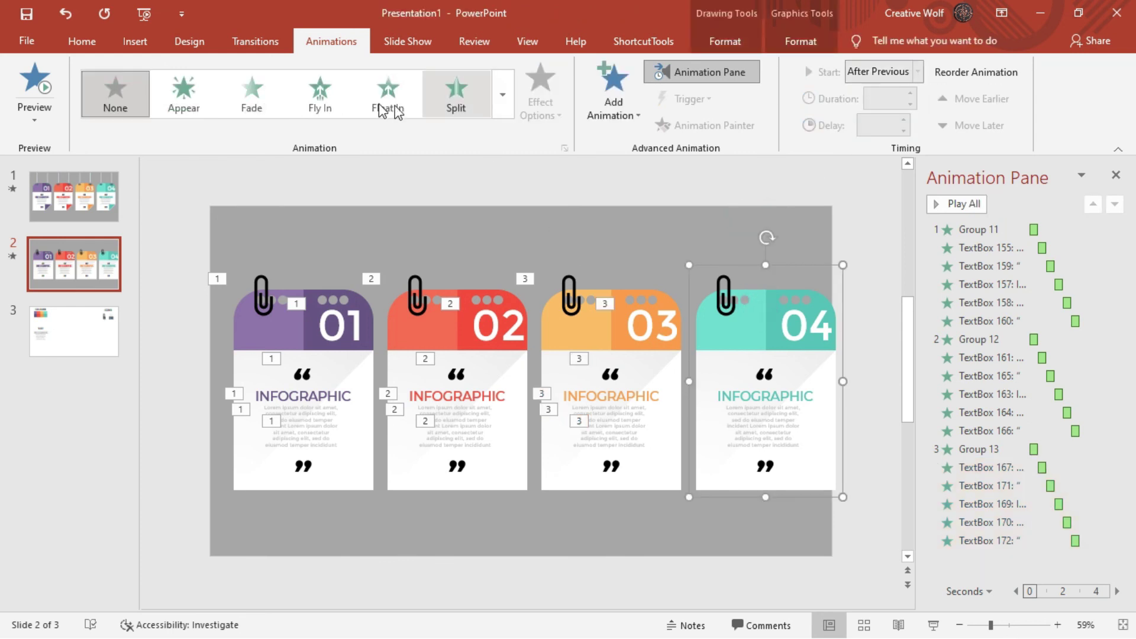
click(319, 94)
click(759, 380)
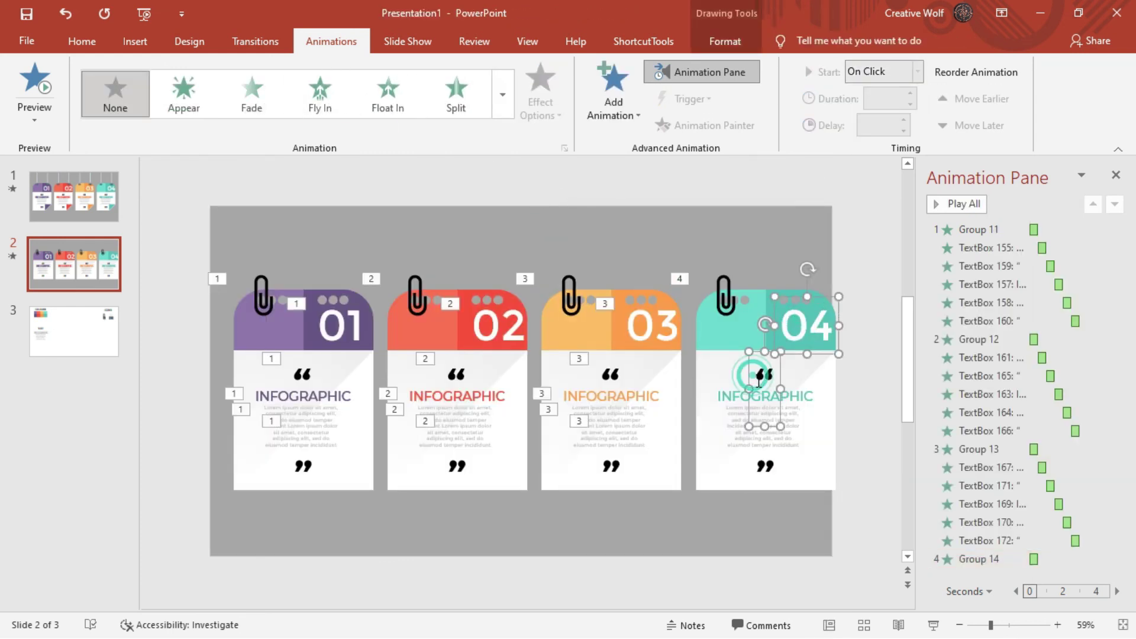
click(502, 93)
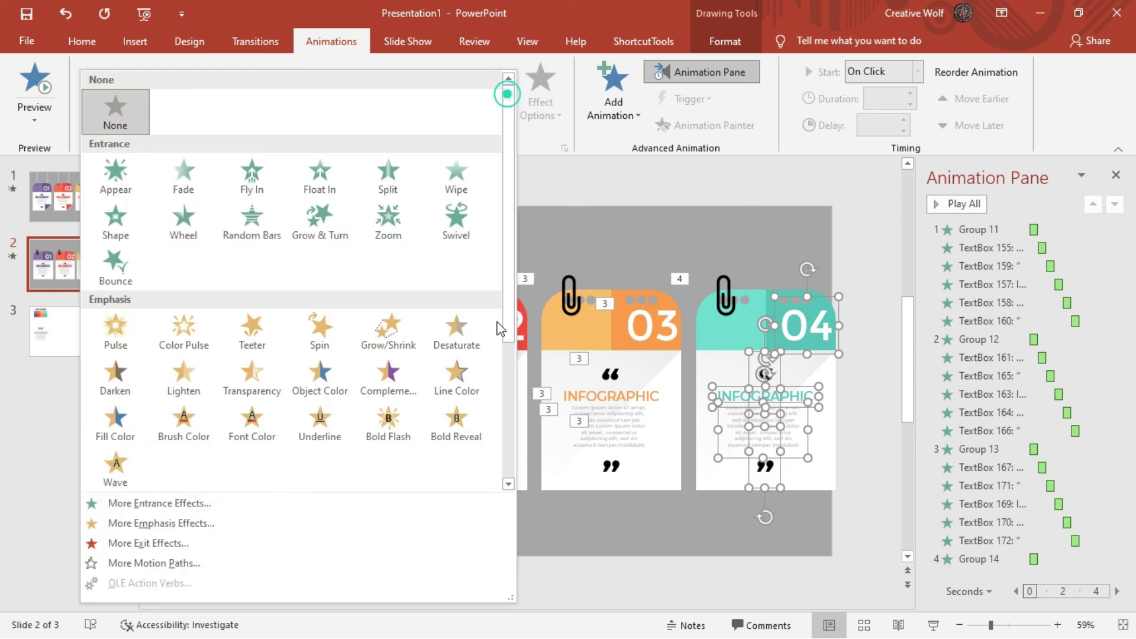
click(266, 506)
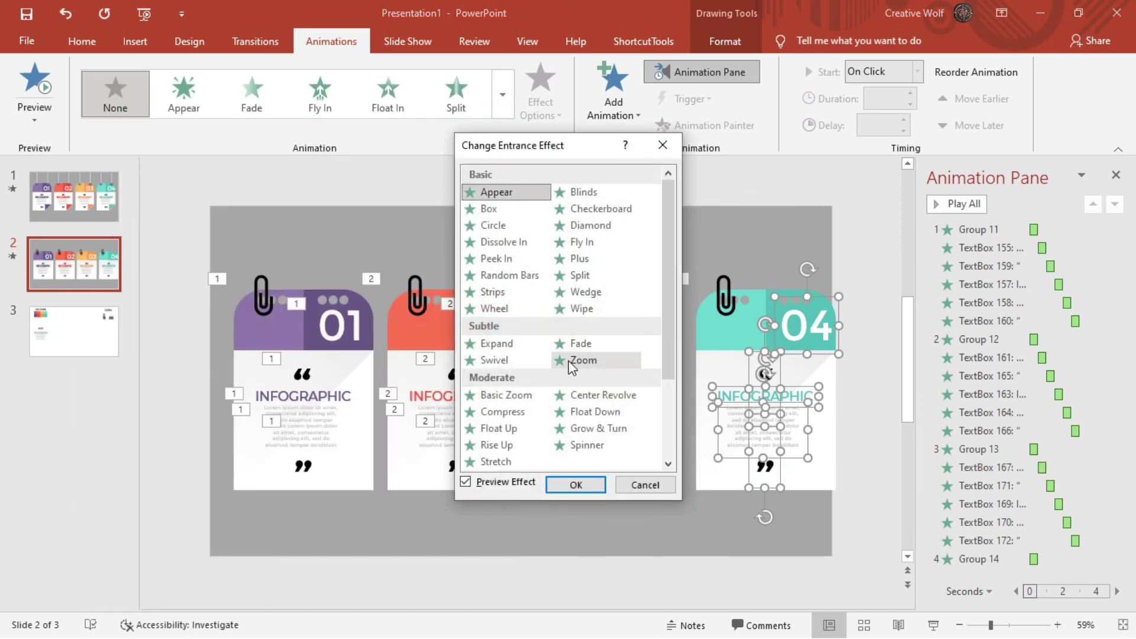
click(570, 359)
click(574, 482)
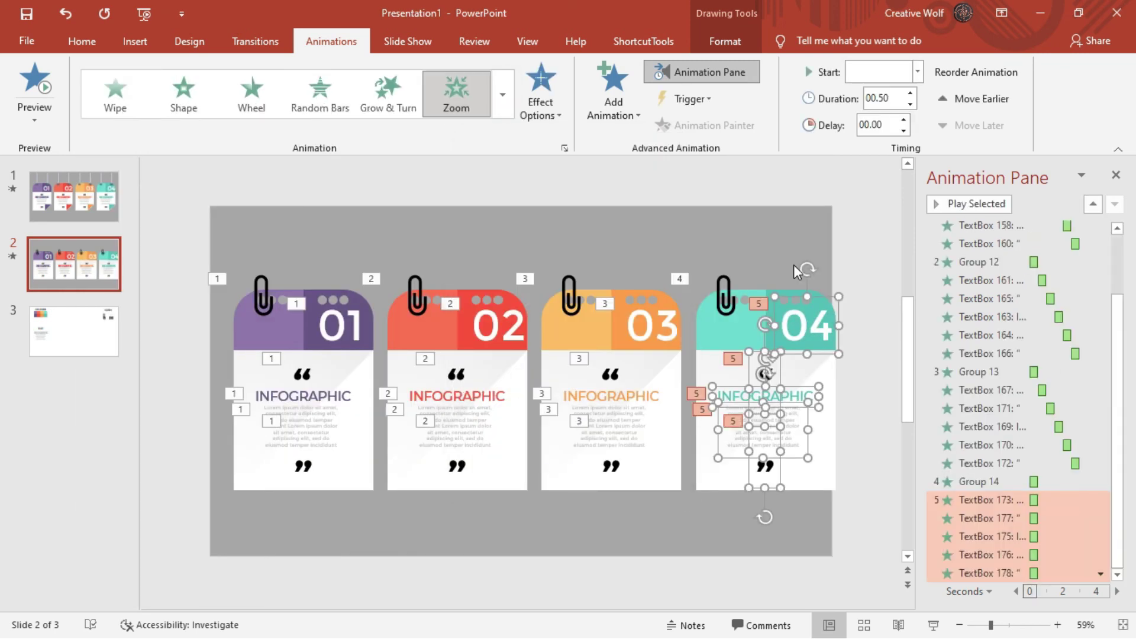
click(895, 81)
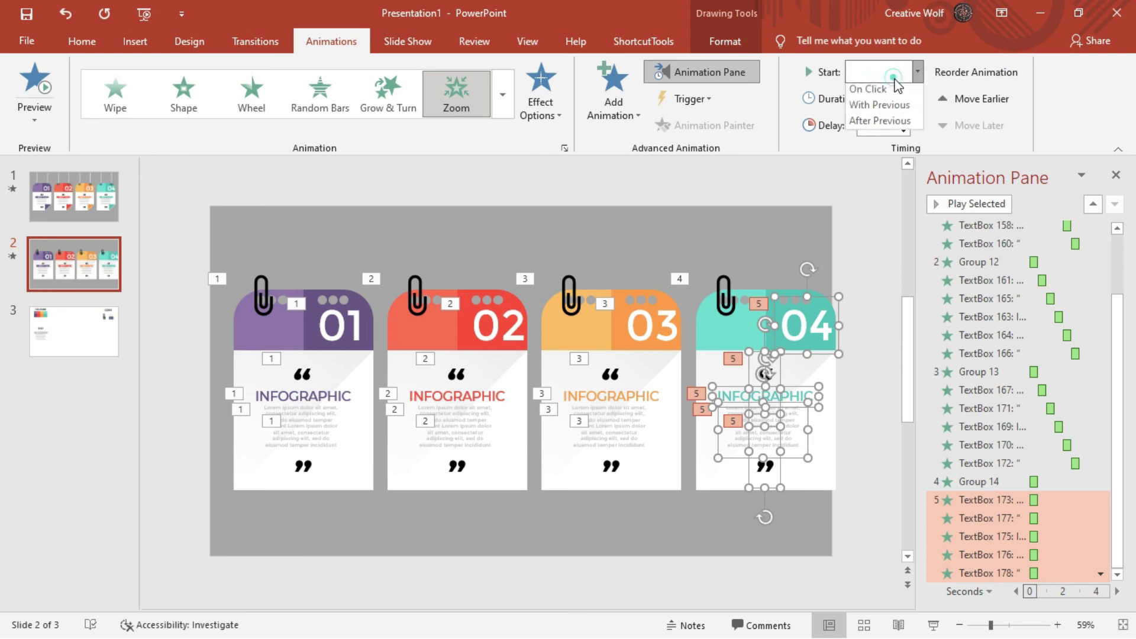
click(880, 124)
click(877, 190)
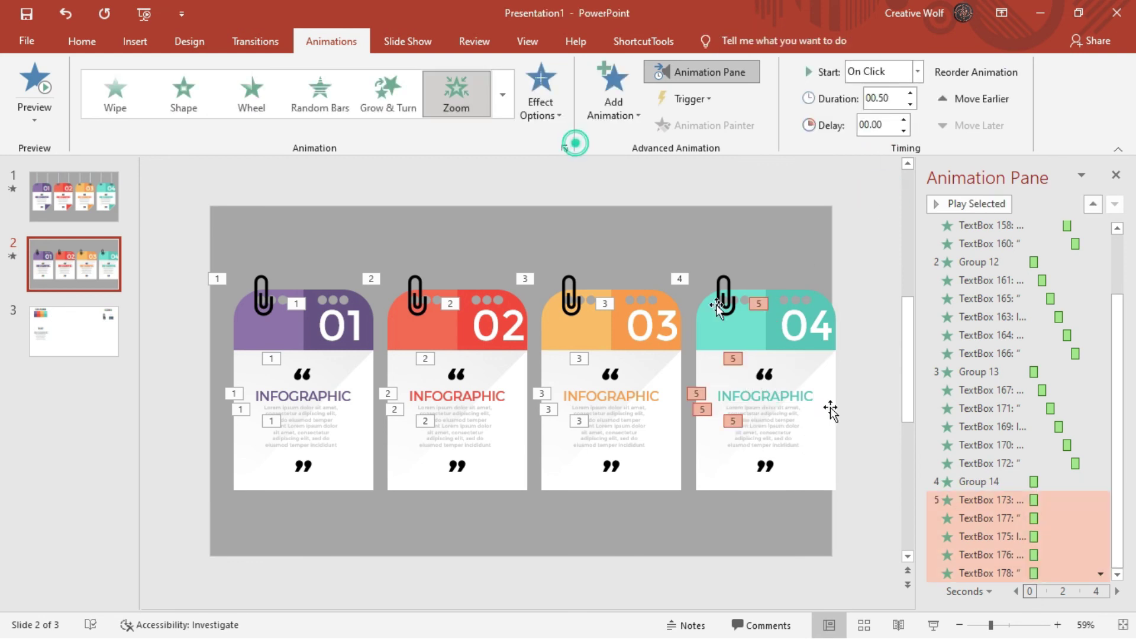
- Set Fly In directions: card 01 from Left, 04 from Top-Right, 02 from Top, 03 from Bottom
click(281, 318)
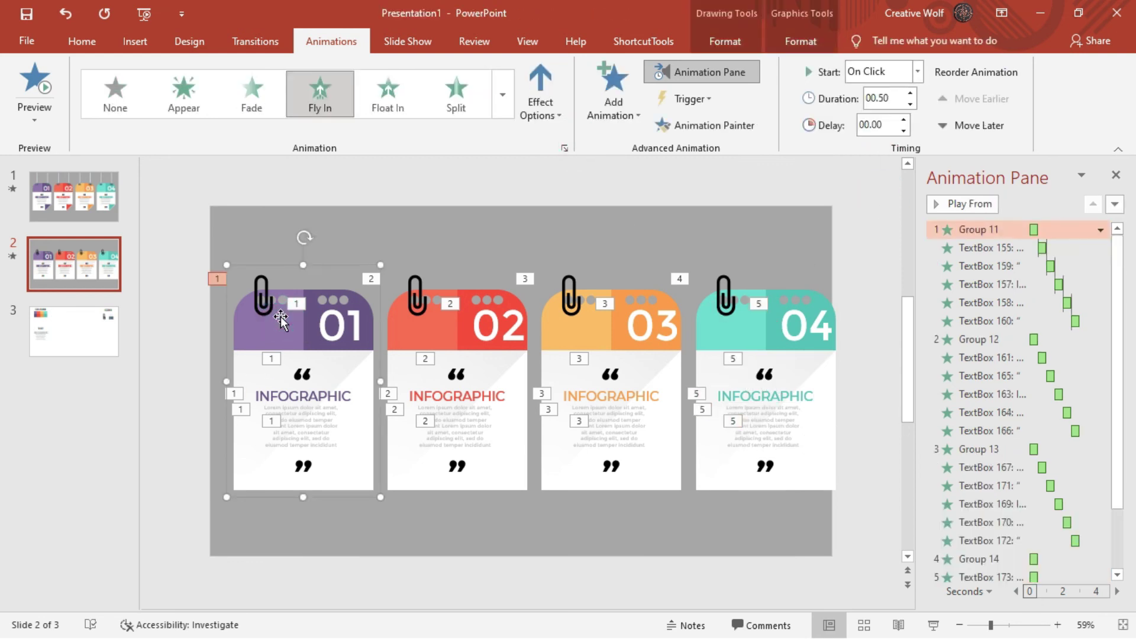
click(556, 115)
click(577, 251)
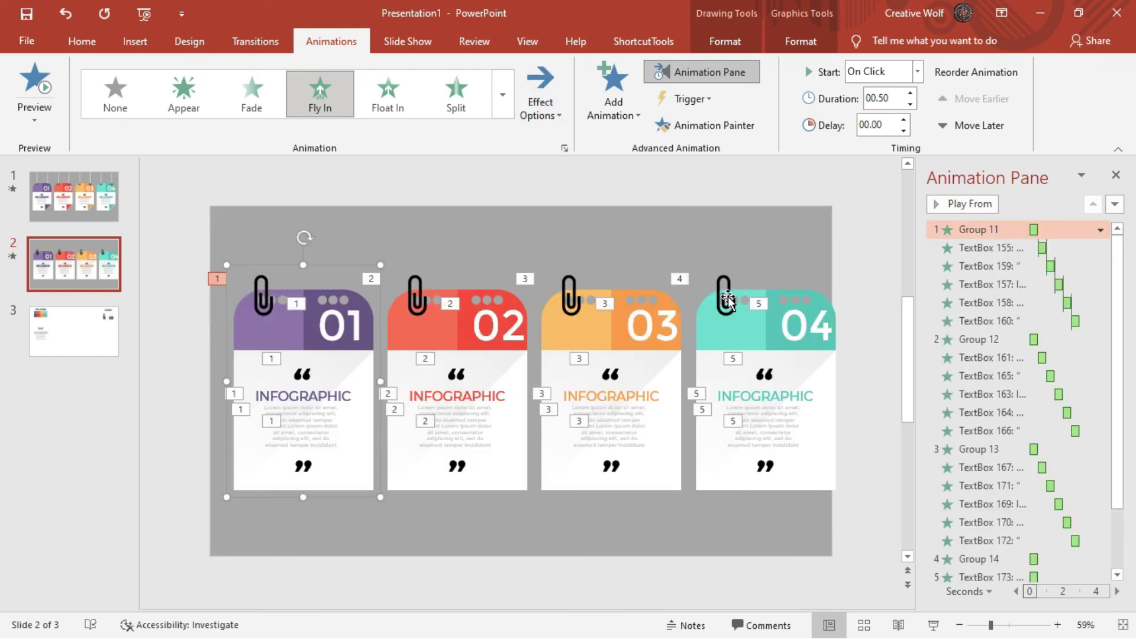
click(727, 300)
click(538, 112)
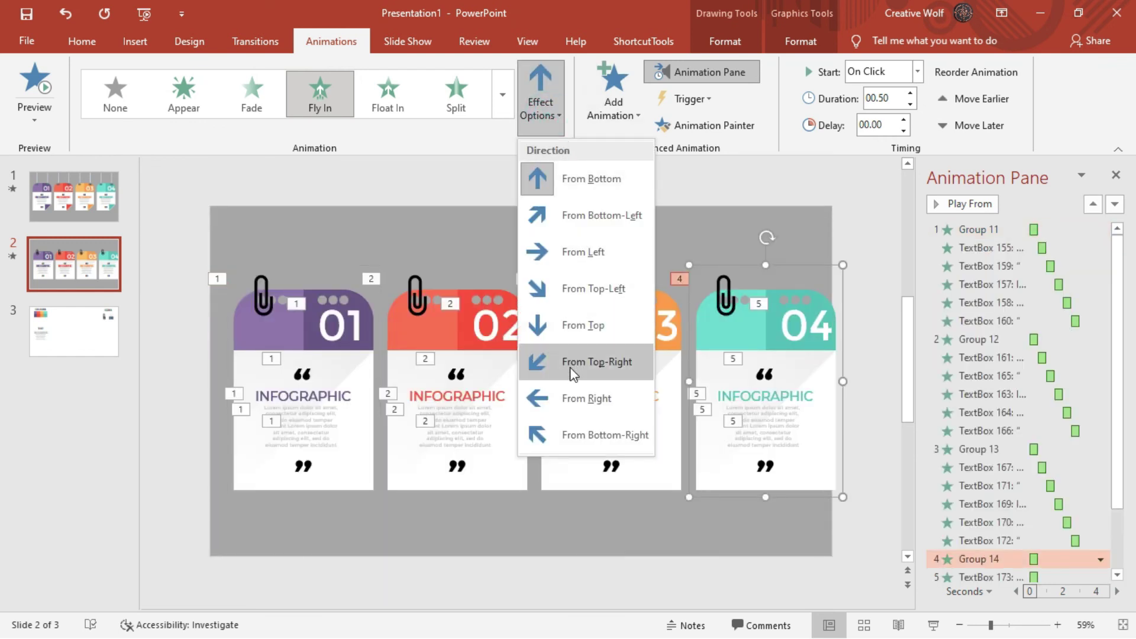
click(571, 362)
click(450, 320)
click(559, 116)
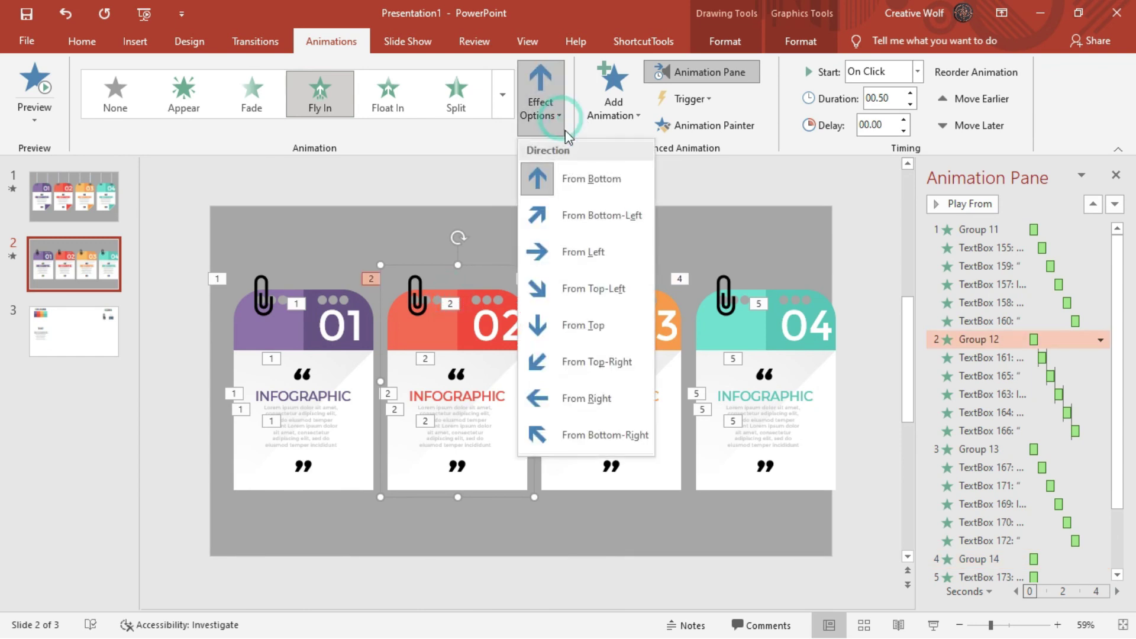
click(583, 325)
click(598, 308)
click(545, 121)
click(577, 173)
- Select slide 1 and play the presentation as a full-screen slide show from there
click(622, 204)
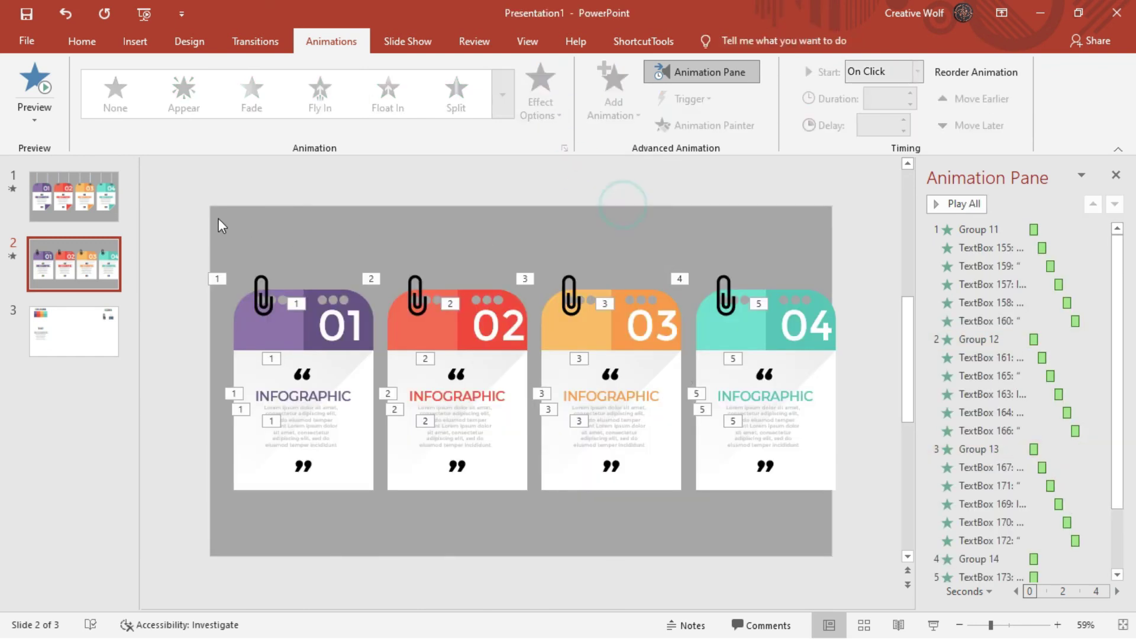
click(65, 191)
click(74, 43)
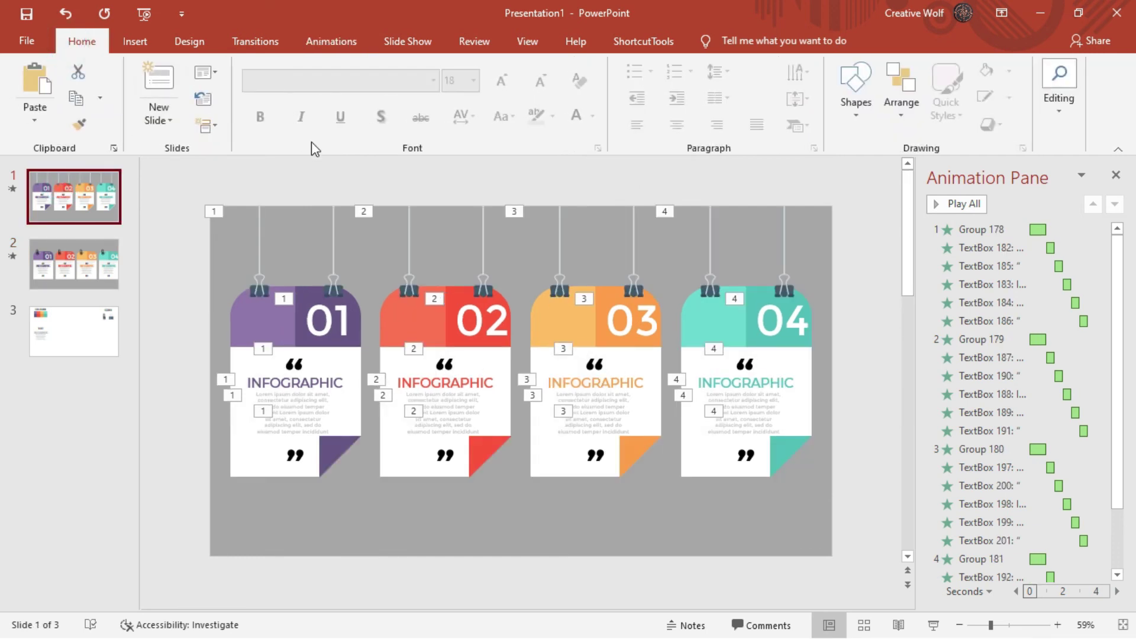
click(932, 626)
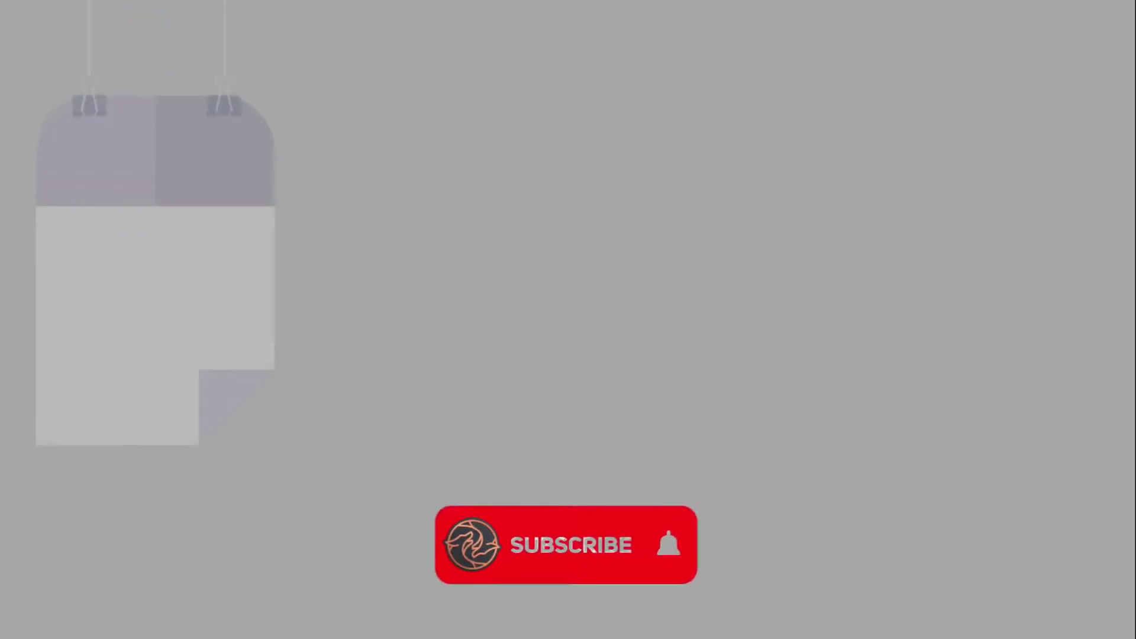